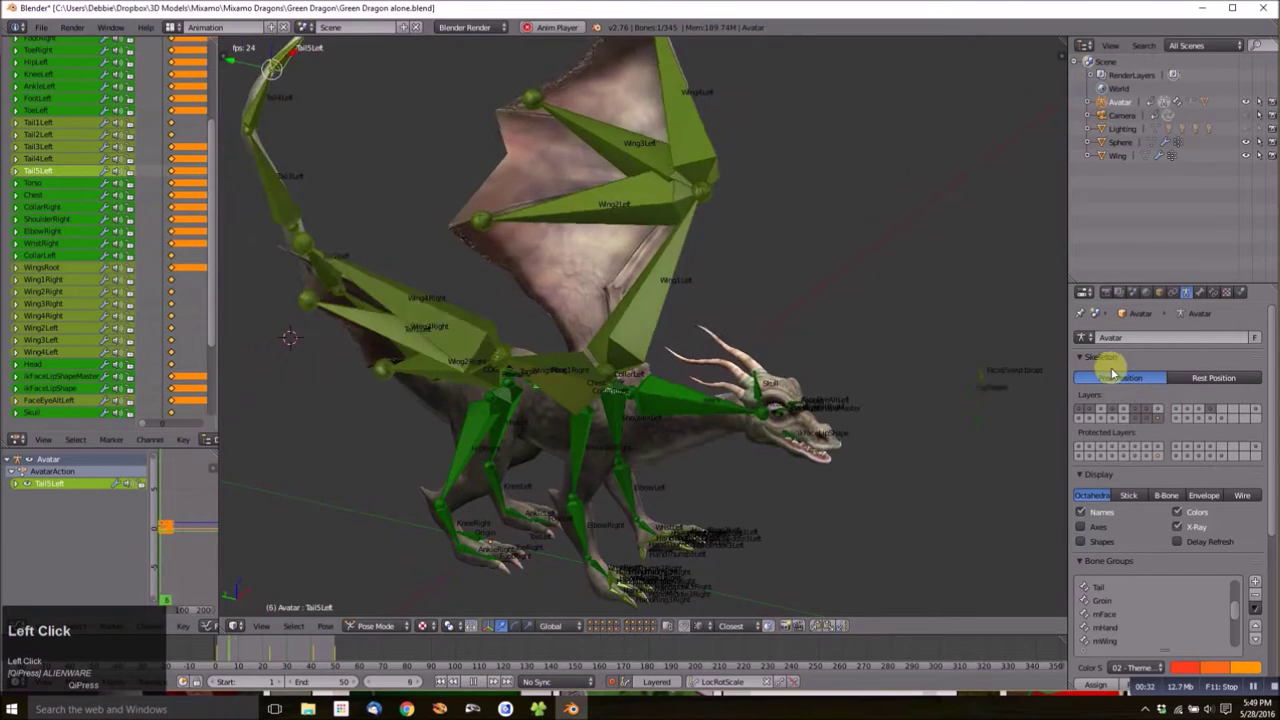
Turn off the display of the armature's bone names and stop the animation playback.
click(1086, 514)
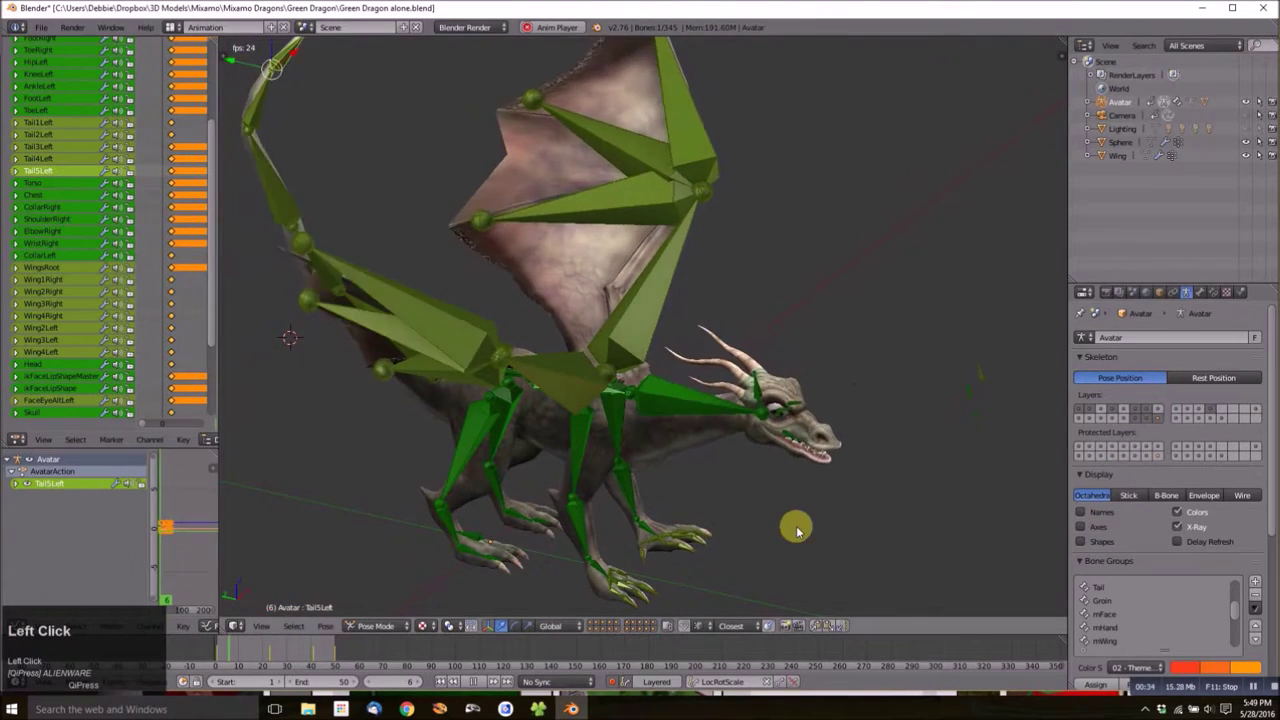
scroll(749, 477, down, 3)
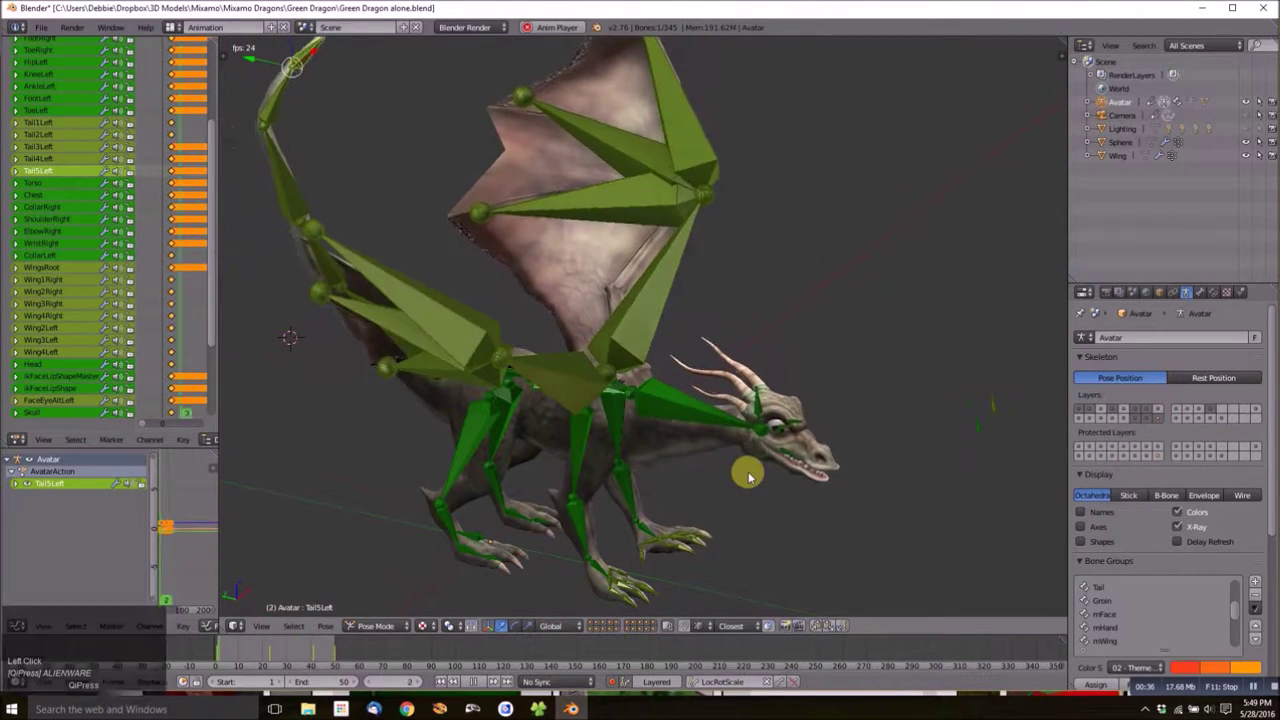
middle_drag(620, 434, 551, 432)
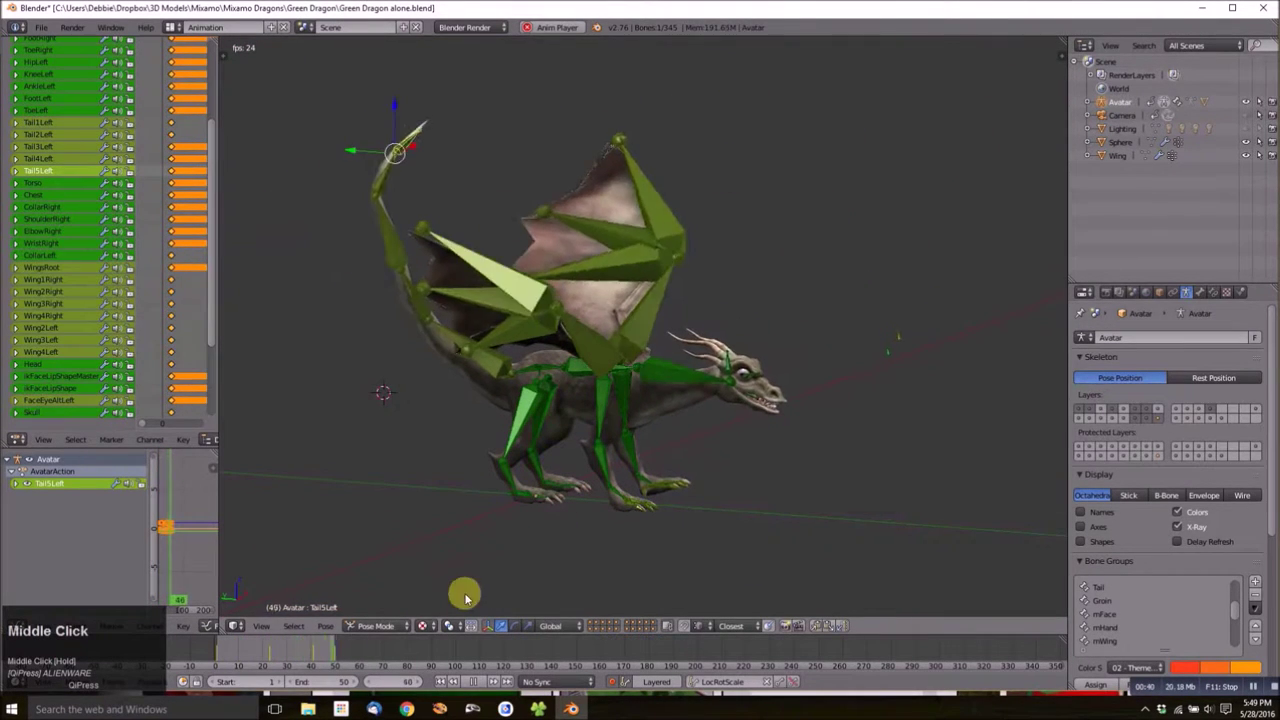
click(474, 686)
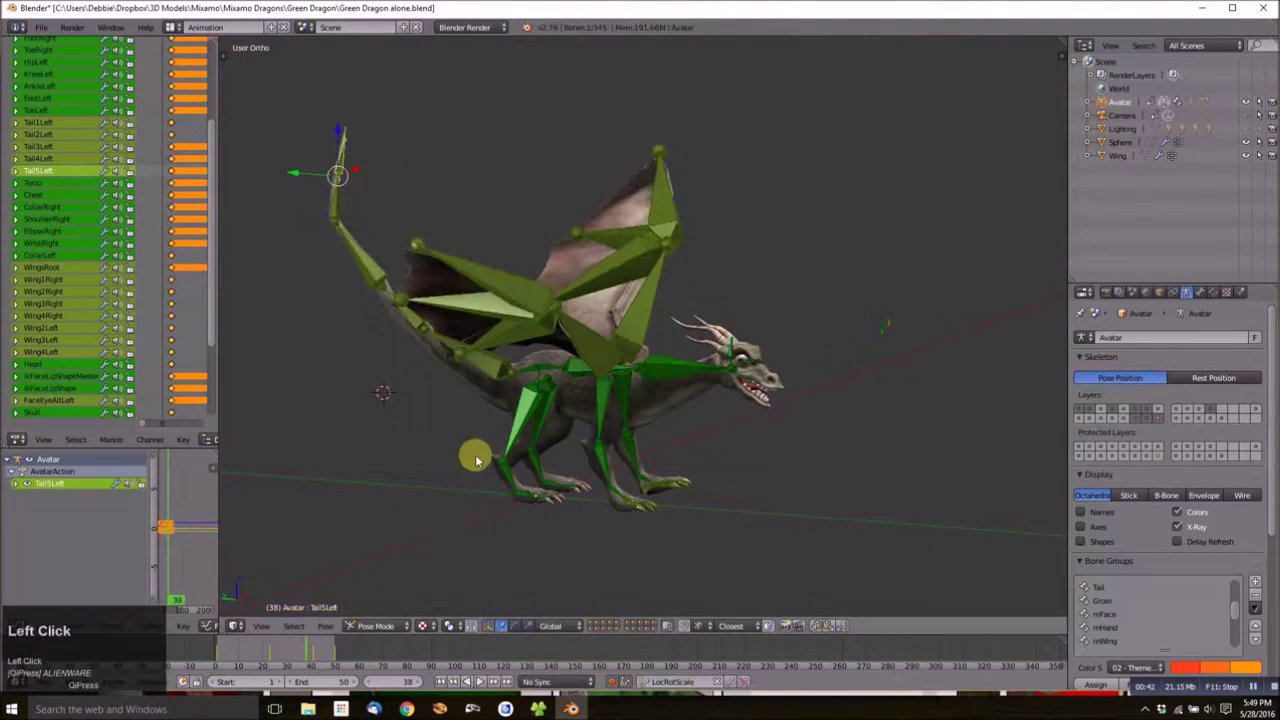
Widen the animation editors beside the viewport and set the dragon's armature to Rest Position.
middle_drag(486, 371, 237, 289)
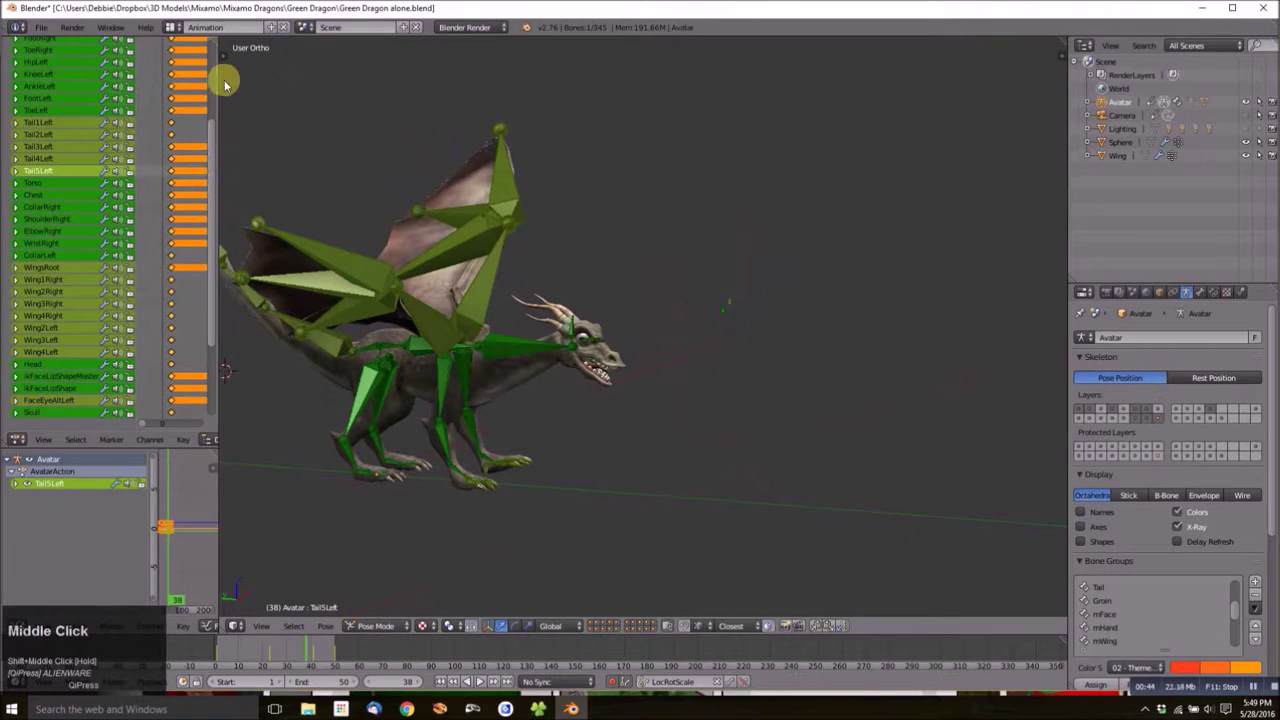
drag(215, 147, 457, 146)
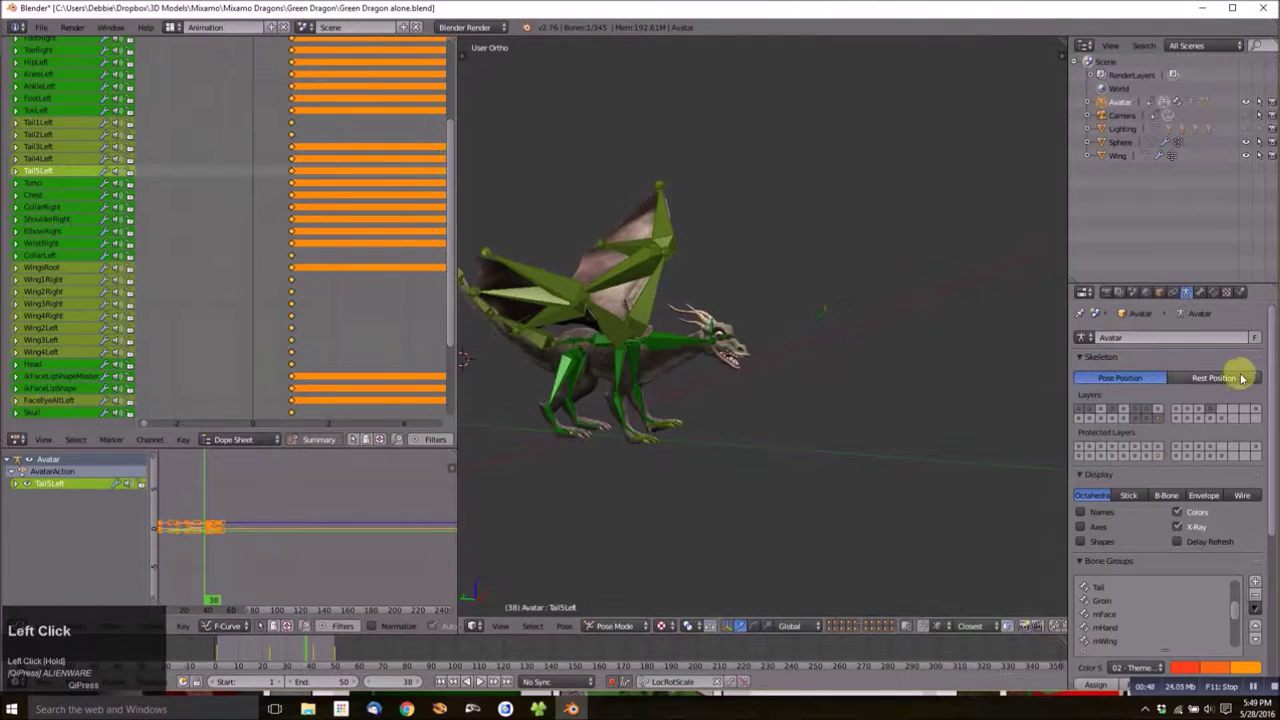
click(1222, 377)
shift+middle_drag(672, 376, 809, 400)
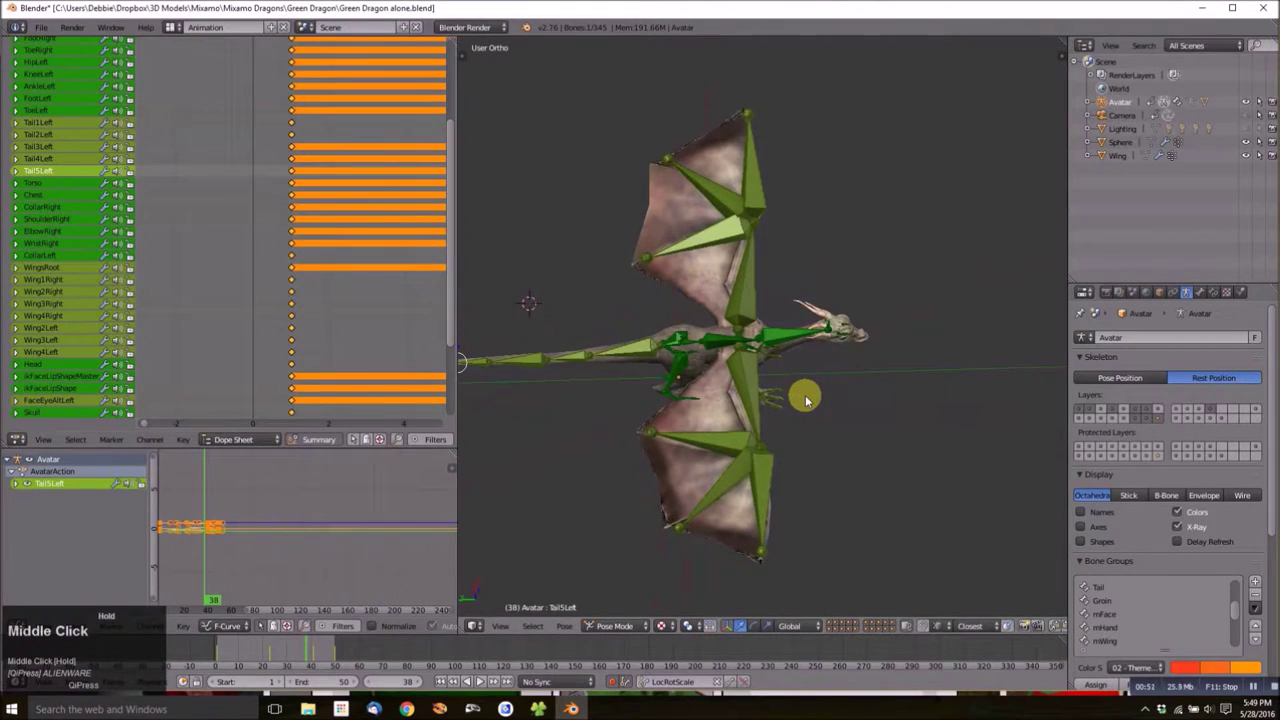
Move the playhead to frame 41 and delete all of the dragon's selected keyframes in the Dope Sheet.
middle_drag(339, 196, 151, 199)
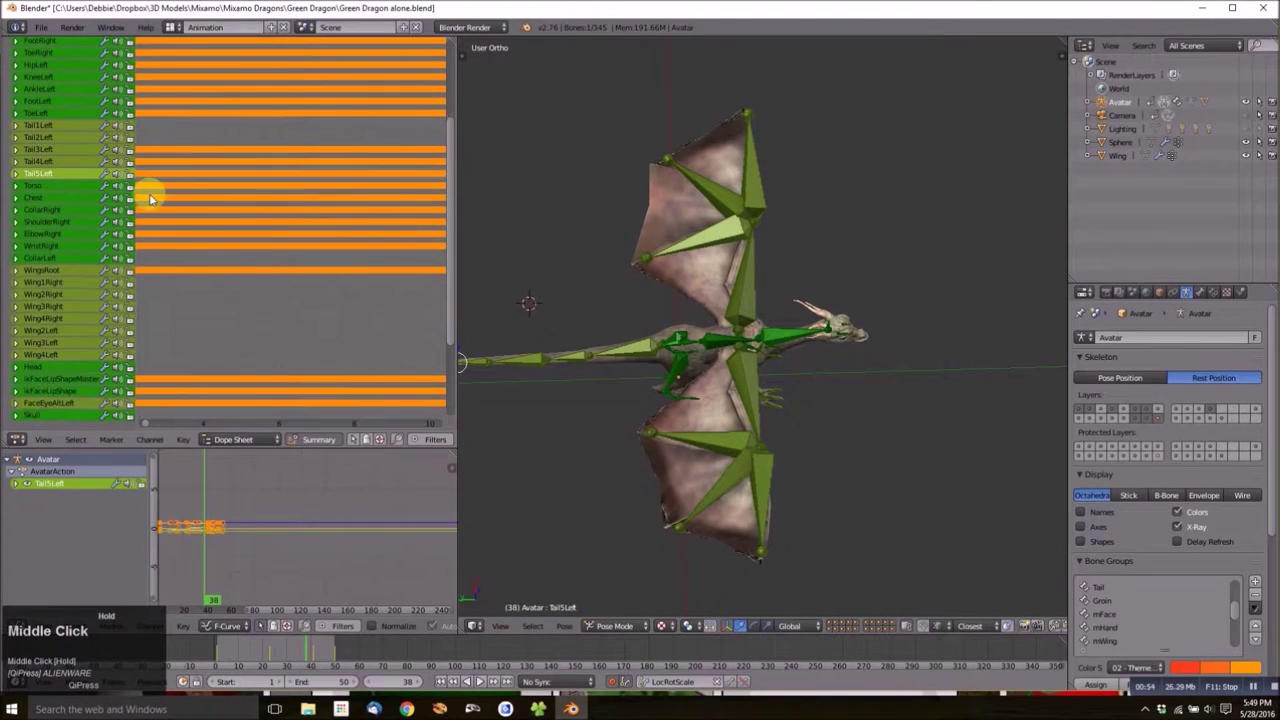
scroll(270, 203, down, 4)
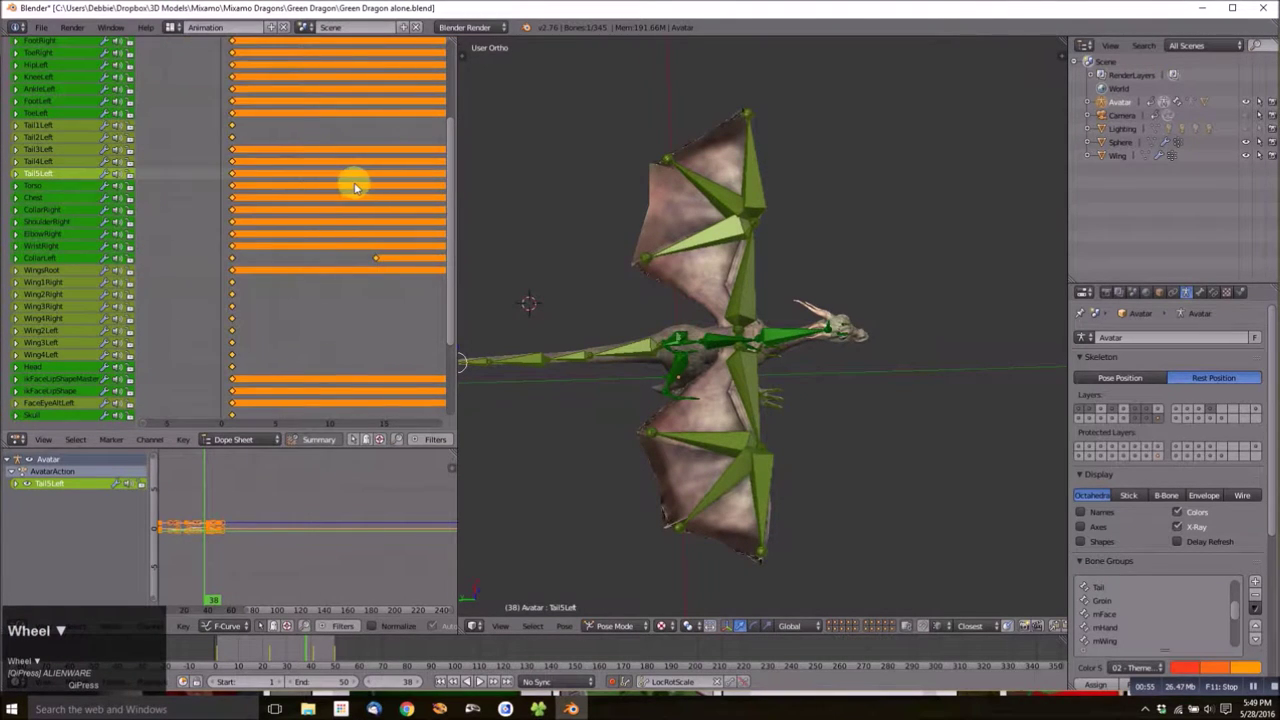
middle_drag(343, 194, 263, 209)
scroll(245, 200, down, 3)
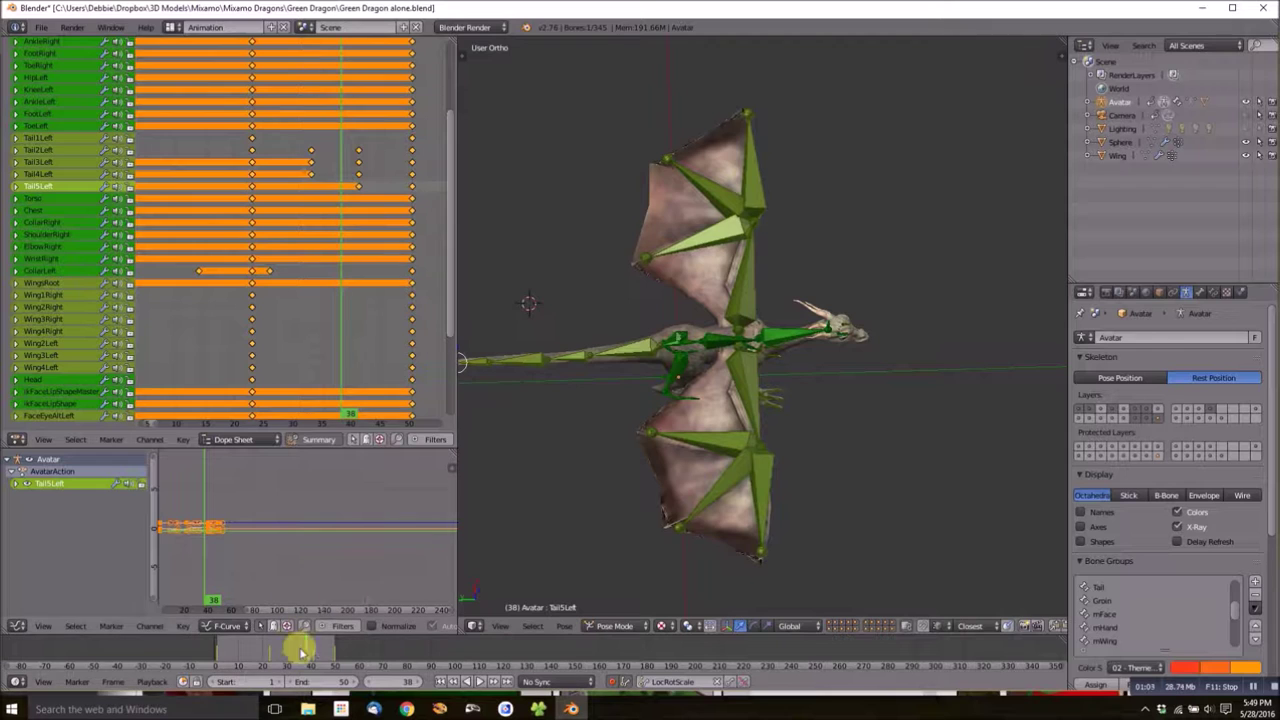
drag(307, 653, 311, 655)
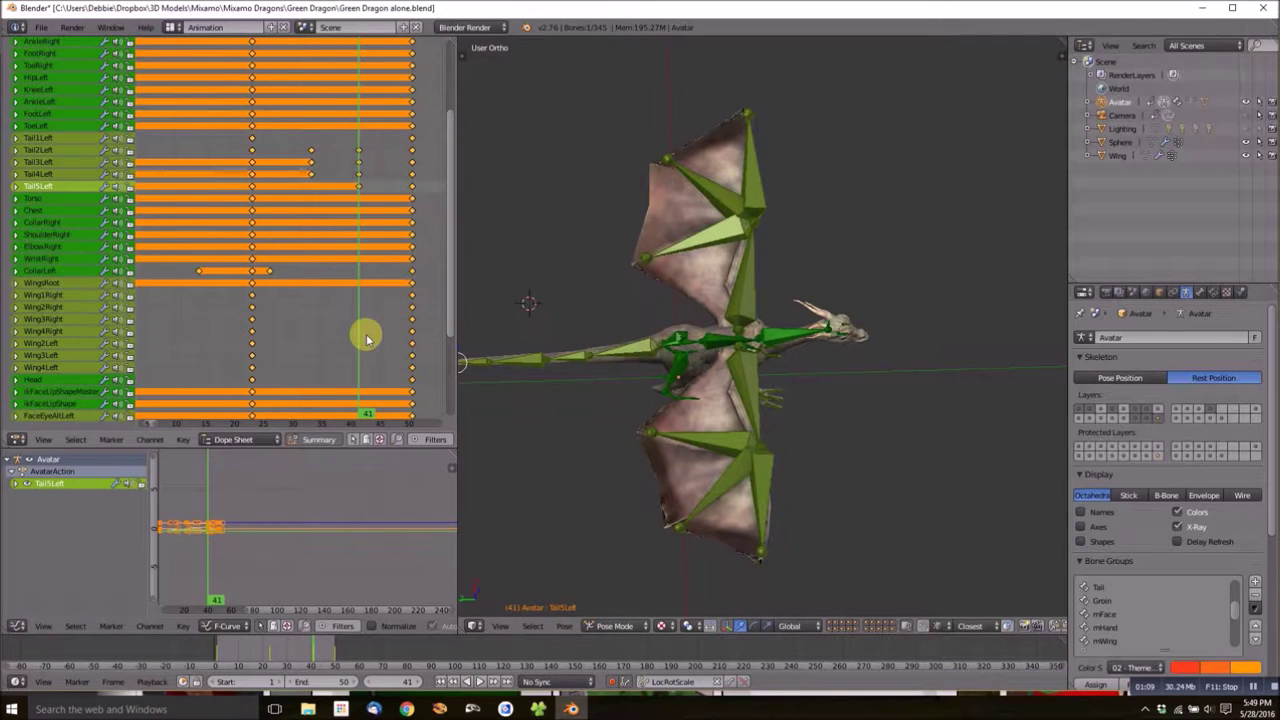
key(Delete)
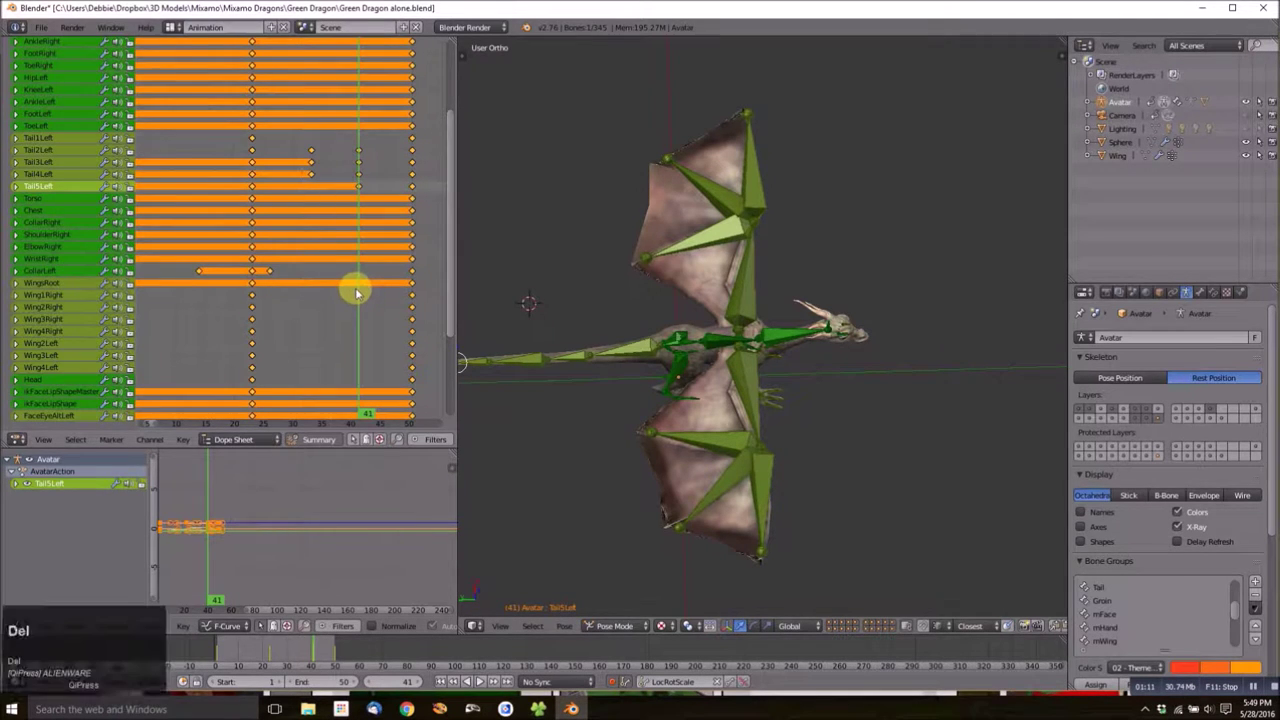
click(357, 291)
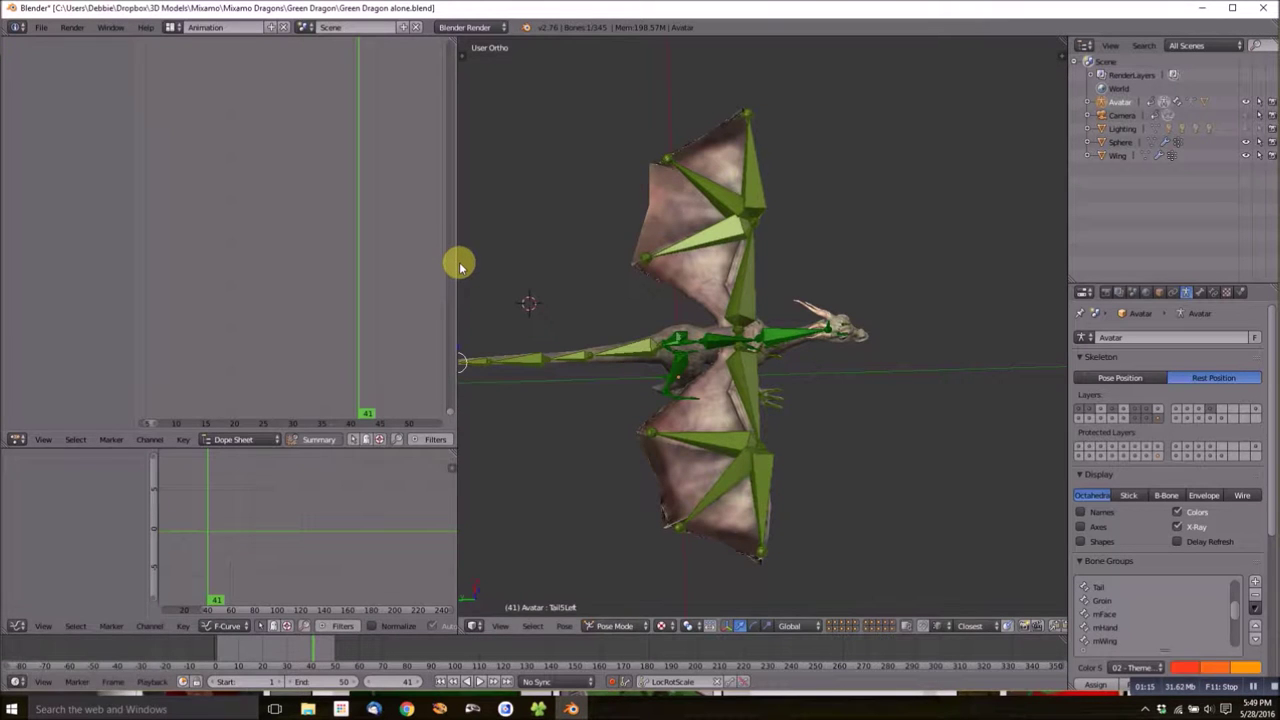
Narrow the animation editors to enlarge the 3D viewport and view the dragon from the side.
drag(457, 263, 251, 274)
middle_drag(380, 280, 563, 334)
click(1265, 690)
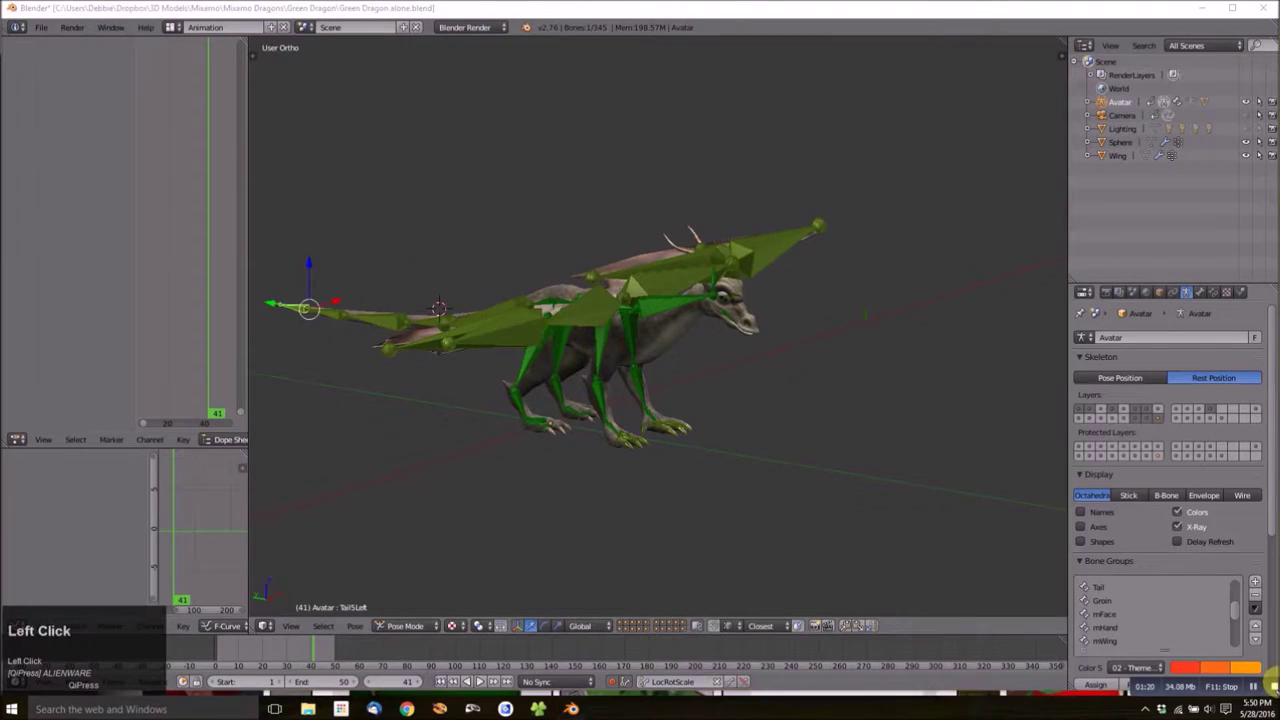
mouse_move(650, 360)
middle_down()
mouse_move(714, 417)
mouse_move(731, 402)
mouse_move(717, 399)
middle_up()
Switch to Chrome and look through the fantasy wallpaper image results for a background scene.
click(406, 709)
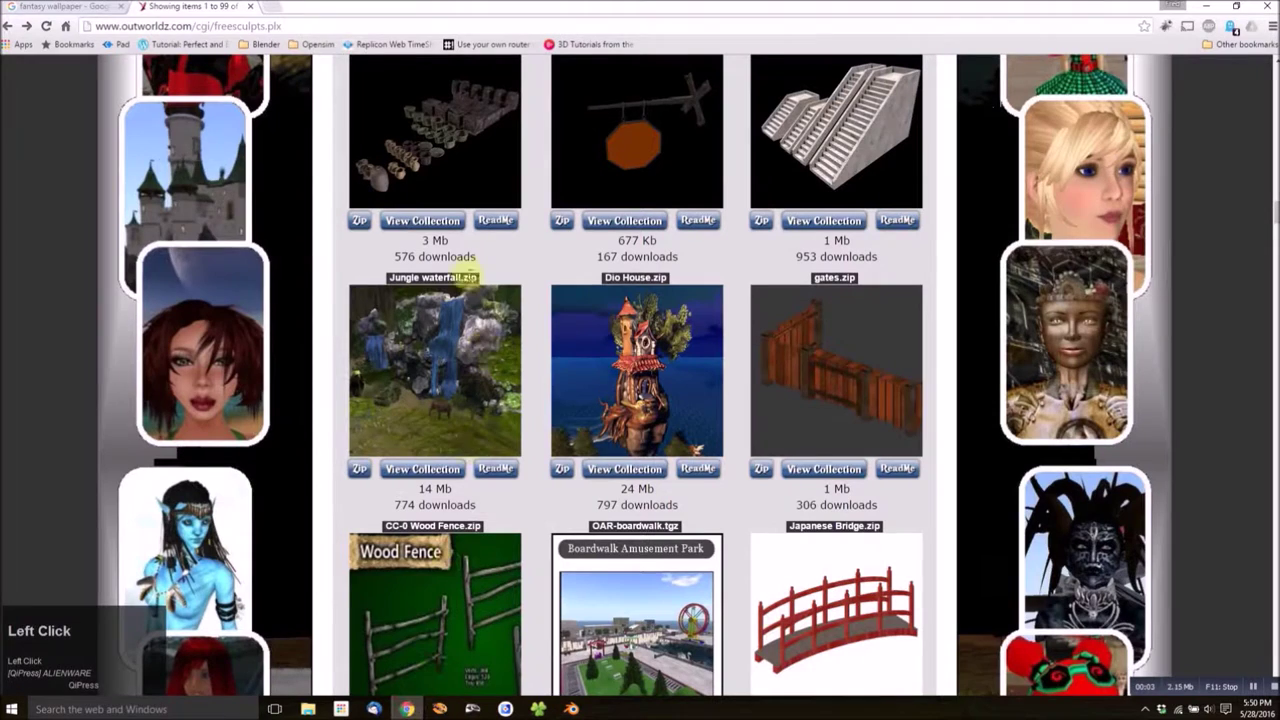
click(110, 7)
scroll(368, 187, up, 3)
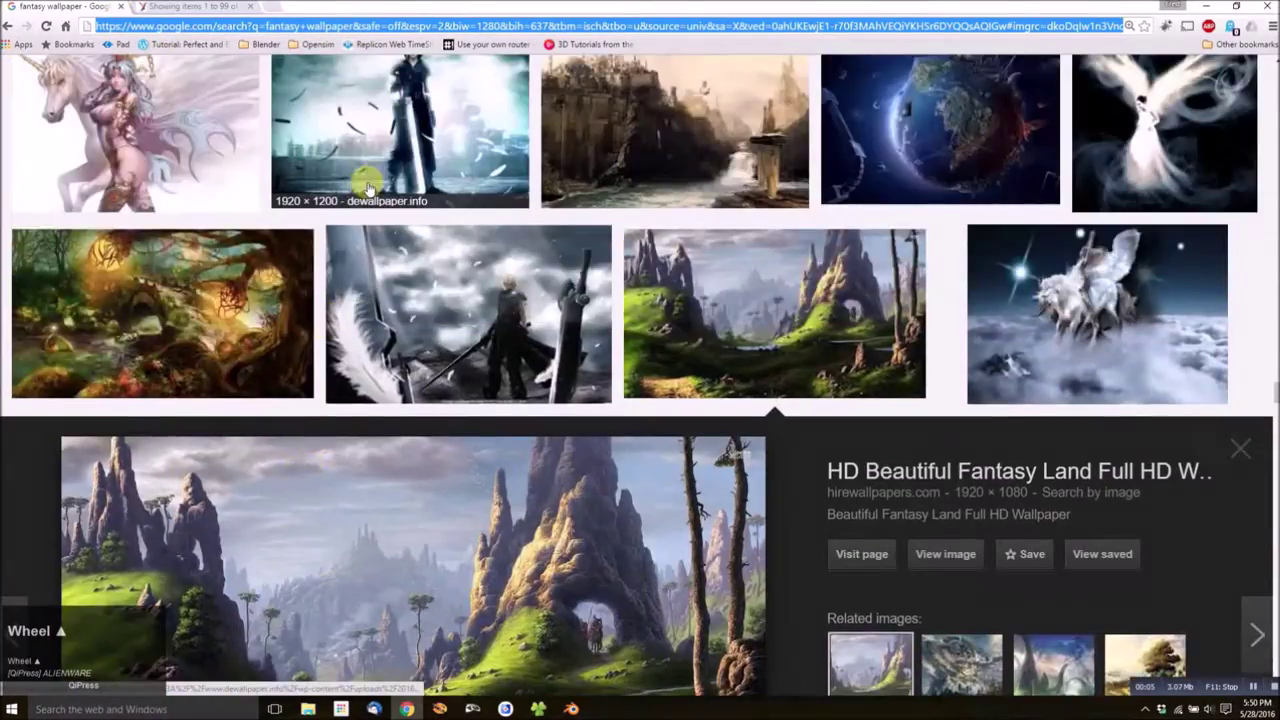
scroll(368, 187, up, 9)
scroll(366, 187, up, 8)
scroll(480, 285, down, 10)
scroll(480, 285, down, 15)
scroll(530, 325, up, 2)
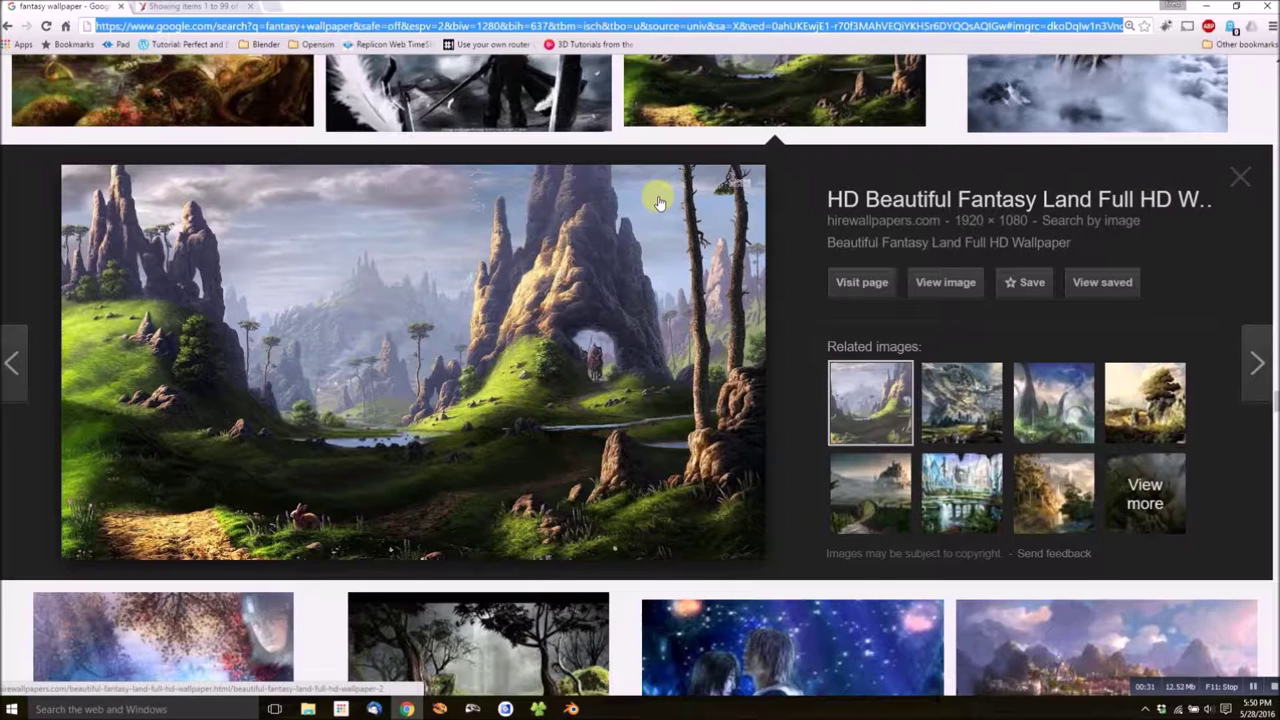
Look through the free model and texture collections on the Outworldz page, and close the browser.
click(214, 8)
scroll(777, 286, up, 10)
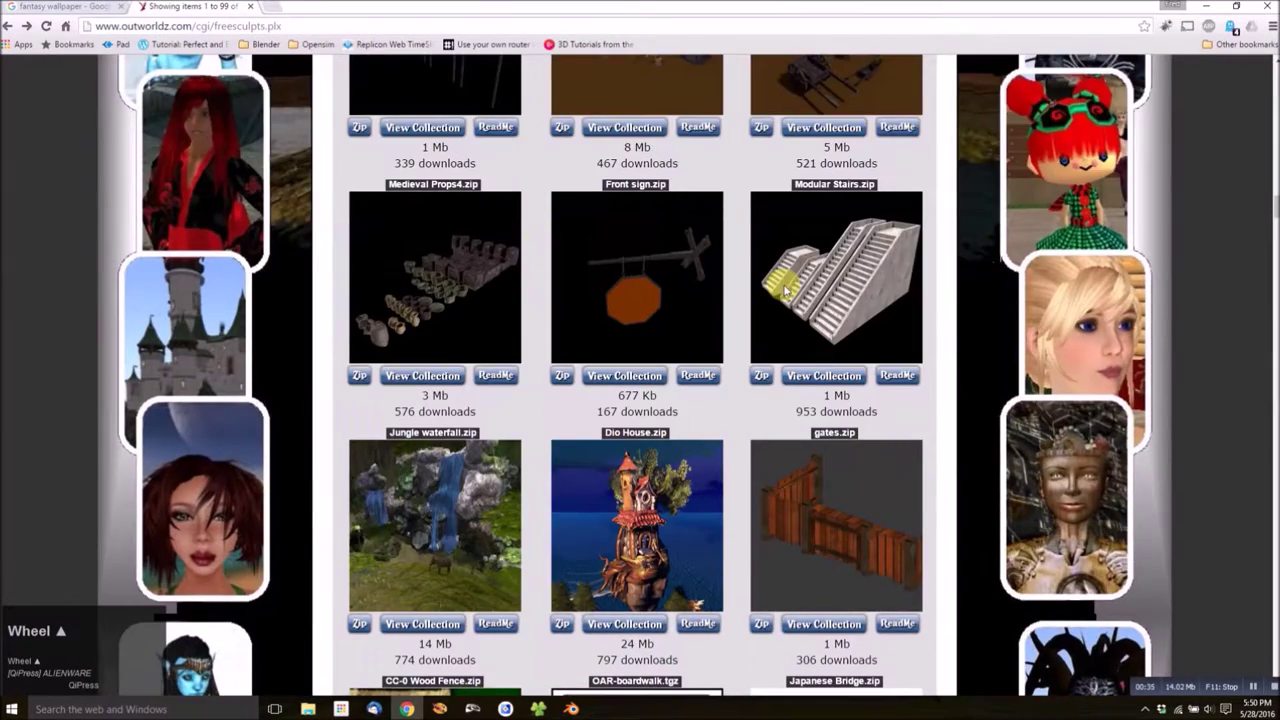
scroll(785, 289, up, 15)
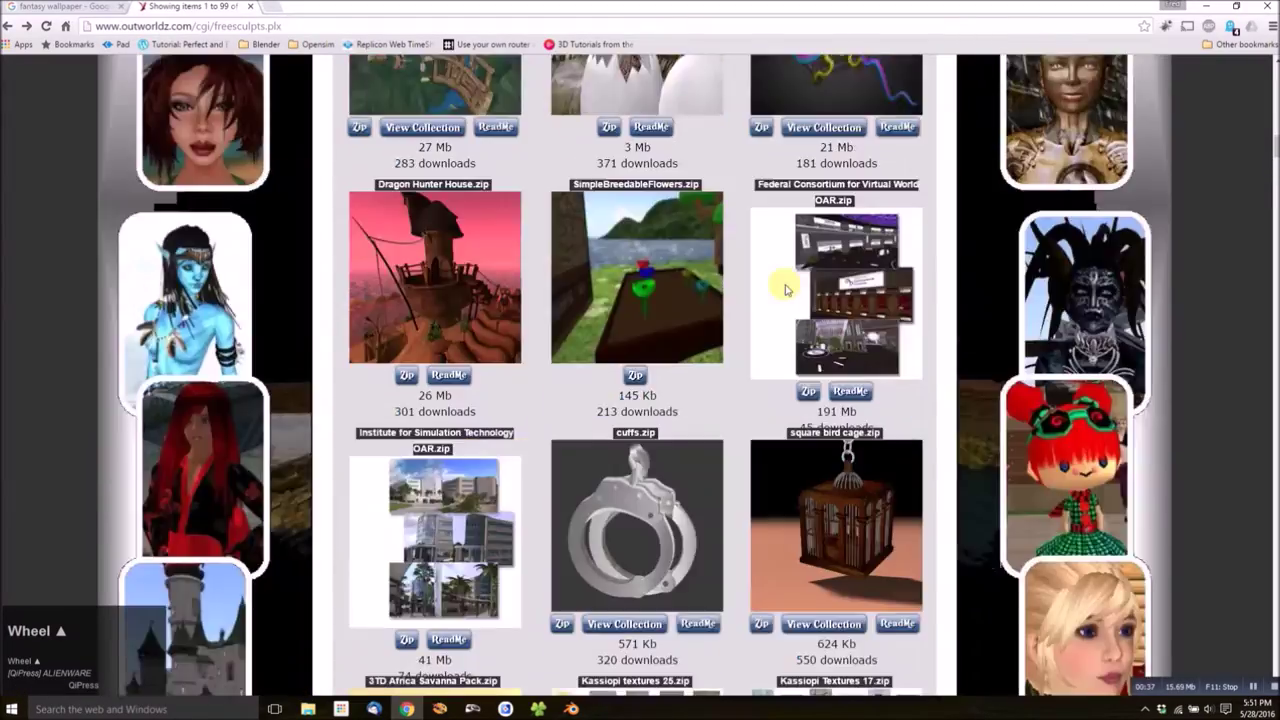
scroll(785, 289, up, 5)
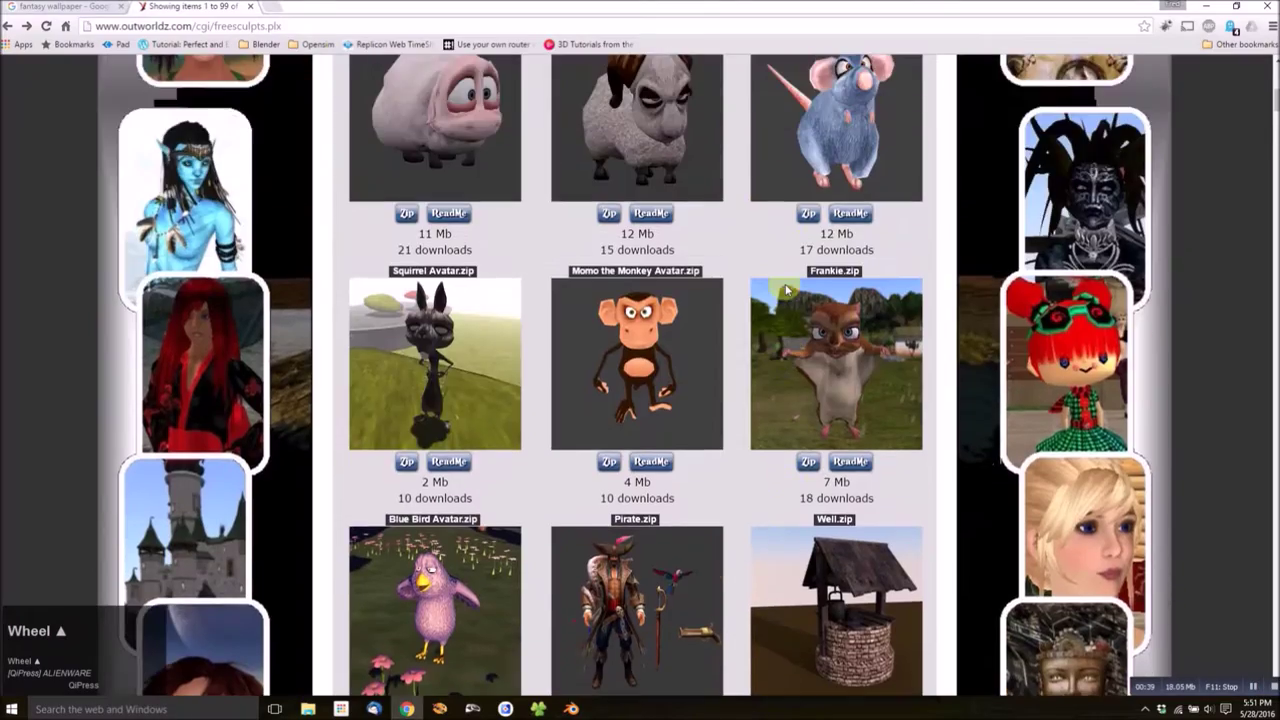
scroll(785, 289, down, 15)
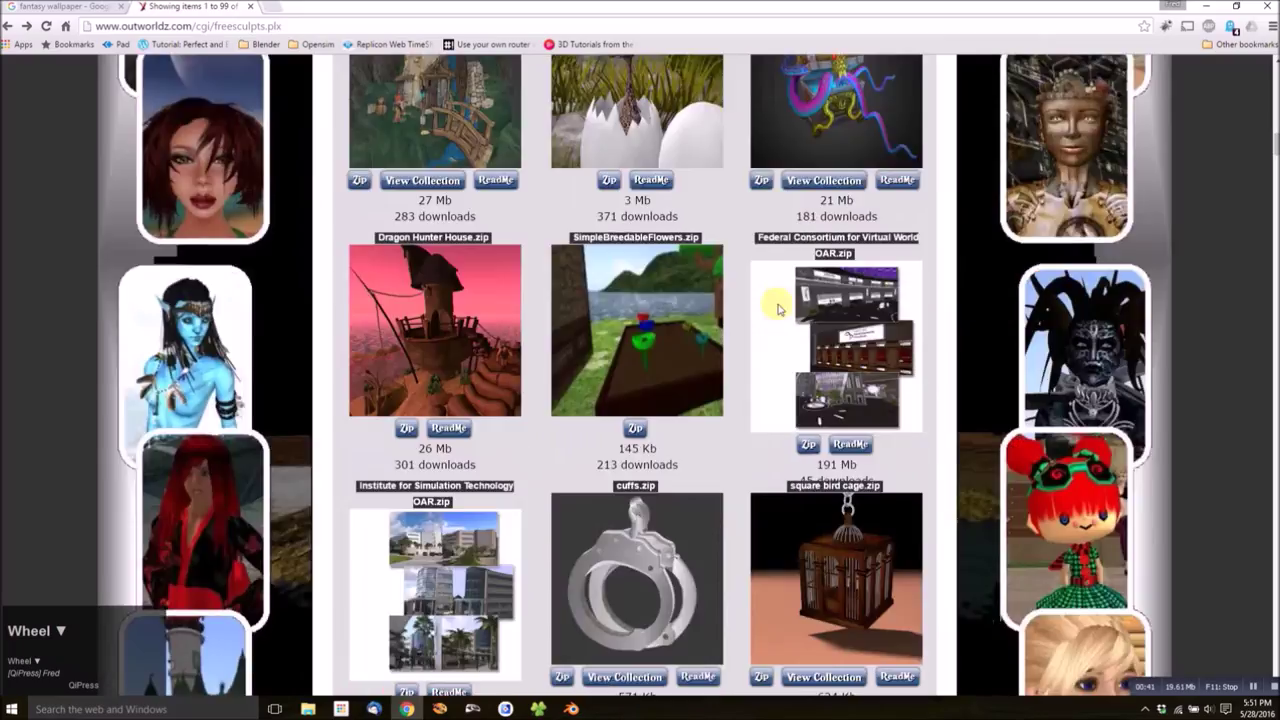
scroll(778, 311, down, 15)
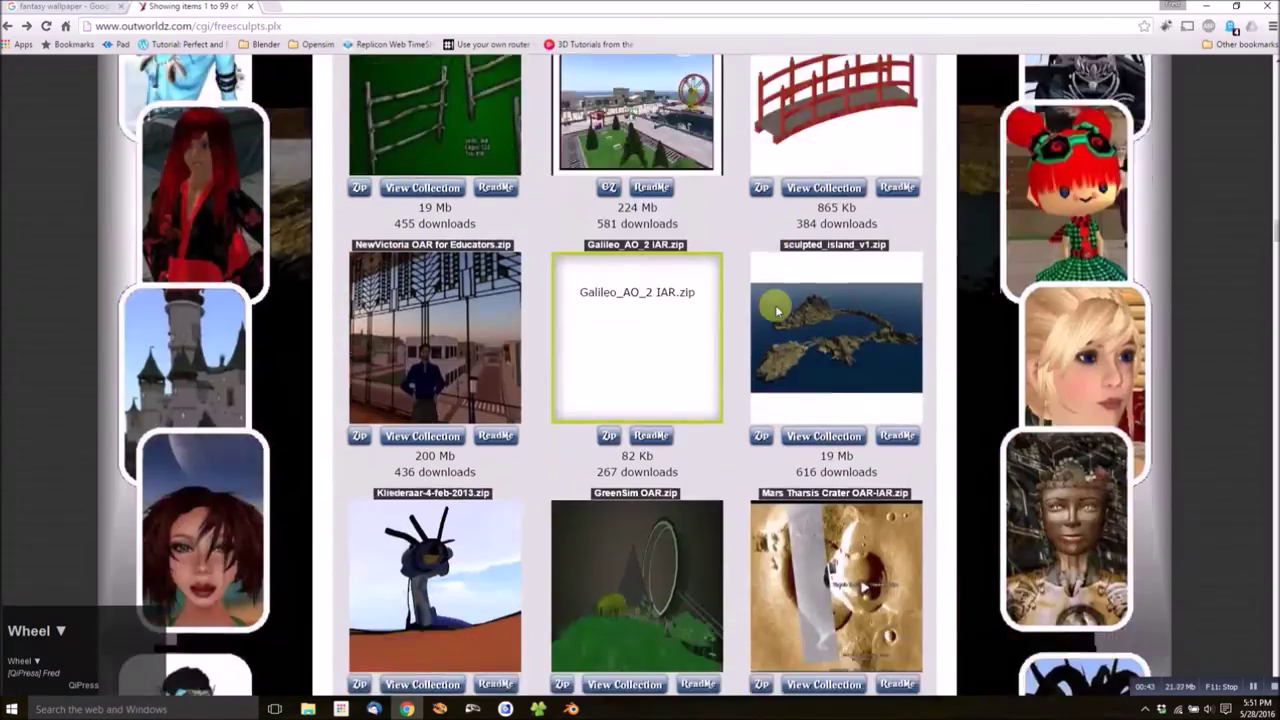
scroll(778, 311, down, 9)
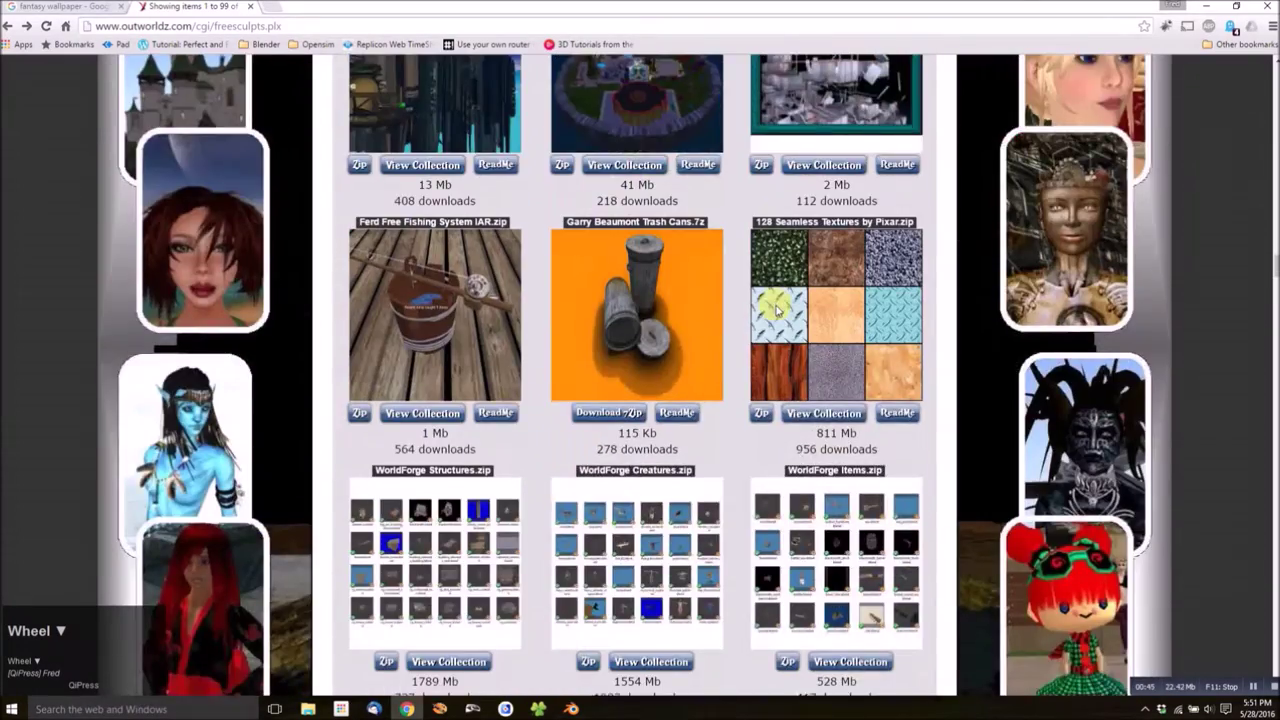
scroll(777, 310, down, 7)
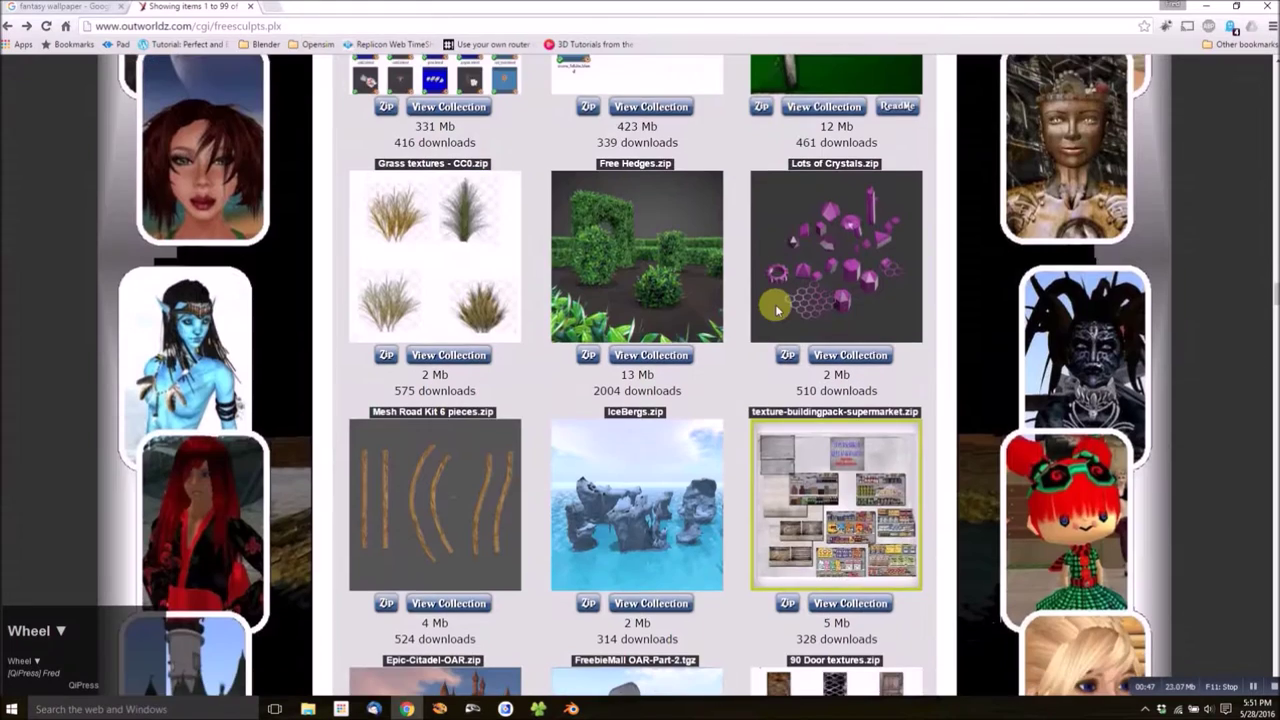
scroll(777, 310, down, 4)
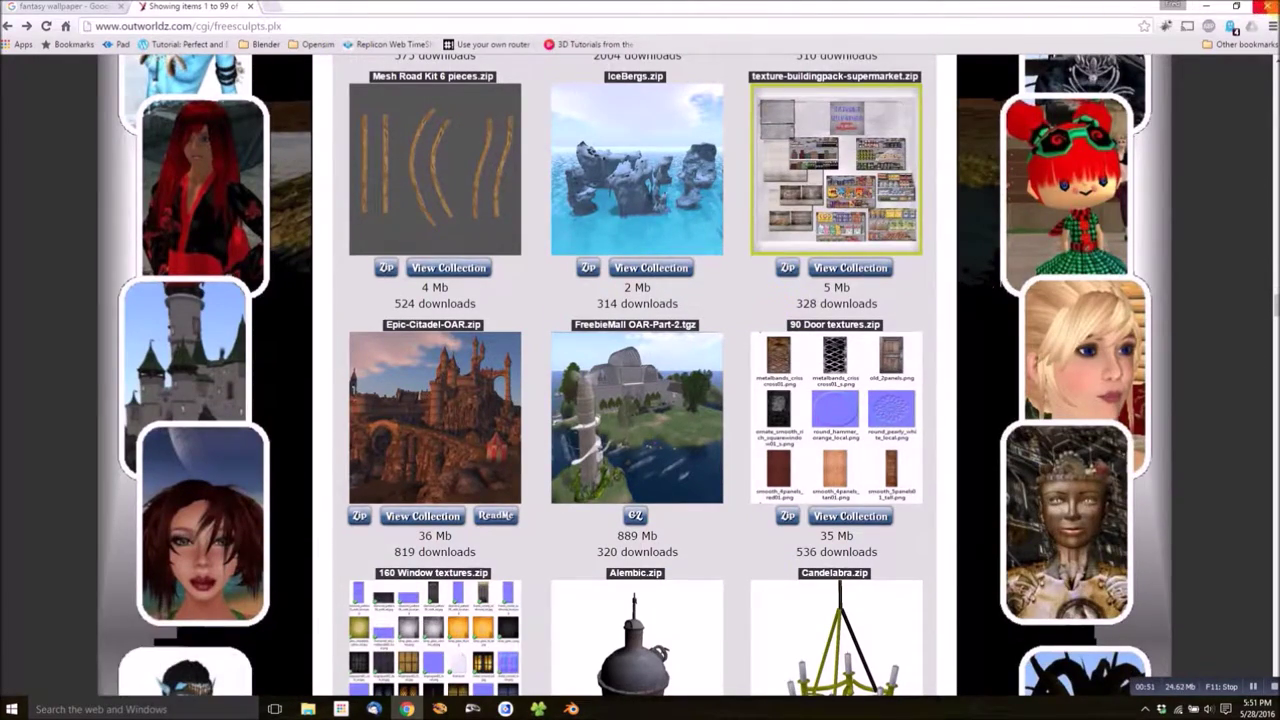
click(1262, 6)
Switch the dragon's armature from Pose Mode to Object Mode.
middle_drag(751, 243, 592, 208)
scroll(778, 226, down, 1)
click(592, 209)
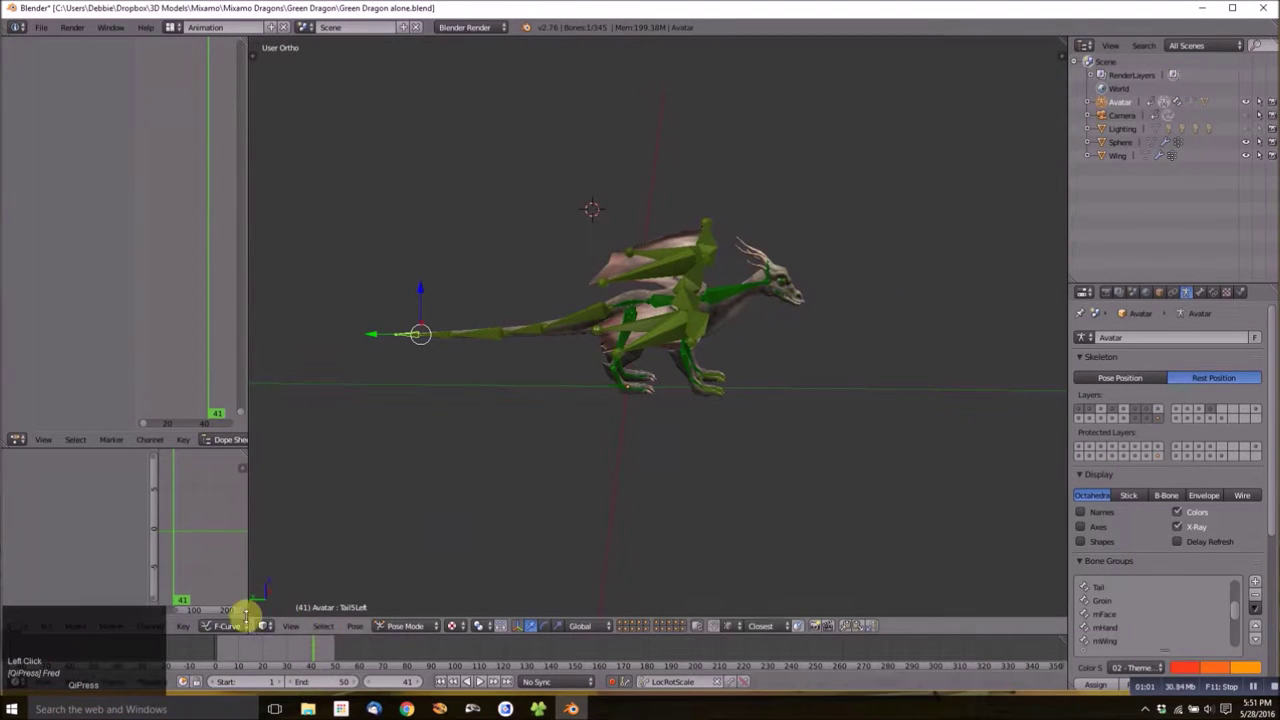
click(382, 620)
click(403, 606)
Place the 3D cursor in the empty space just beyond the tip of the dragon's far wing.
shift+middle_click(617, 340)
shift+middle_drag(617, 340, 614, 386)
scroll(636, 330, down, 1)
mouse_move(636, 330)
middle_down()
mouse_move(643, 376)
mouse_move(629, 294)
middle_up()
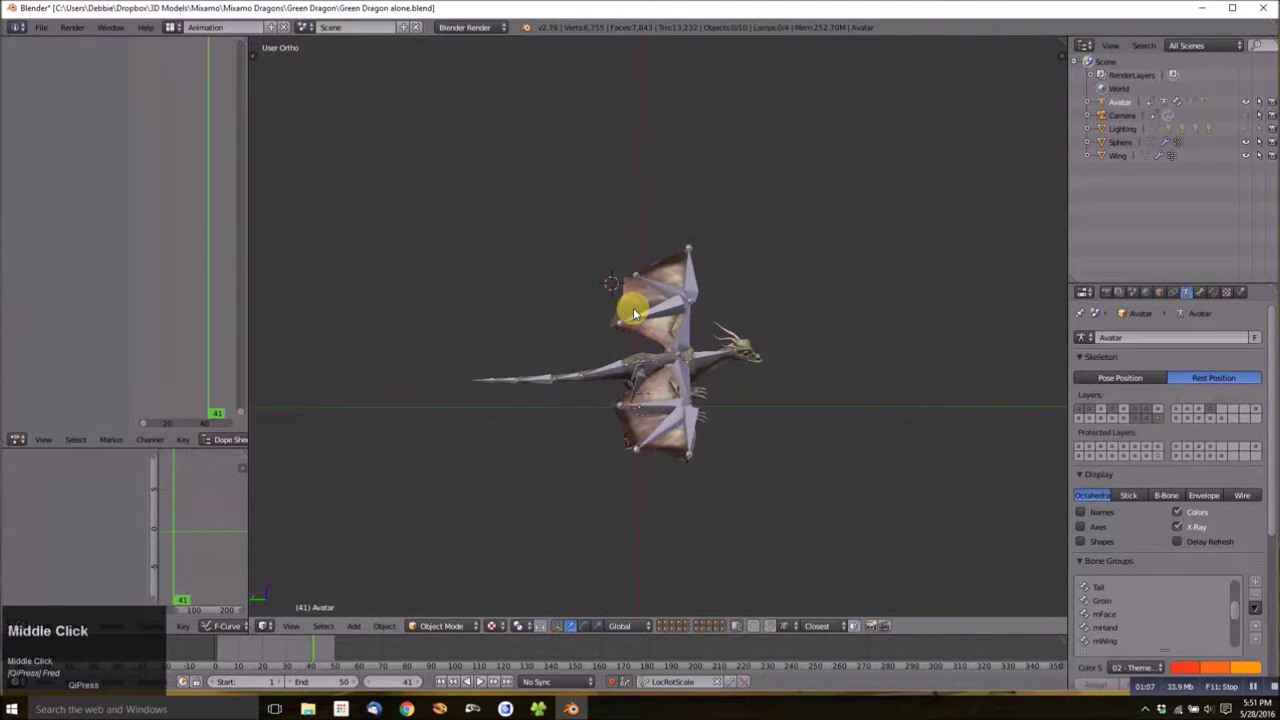
click(634, 224)
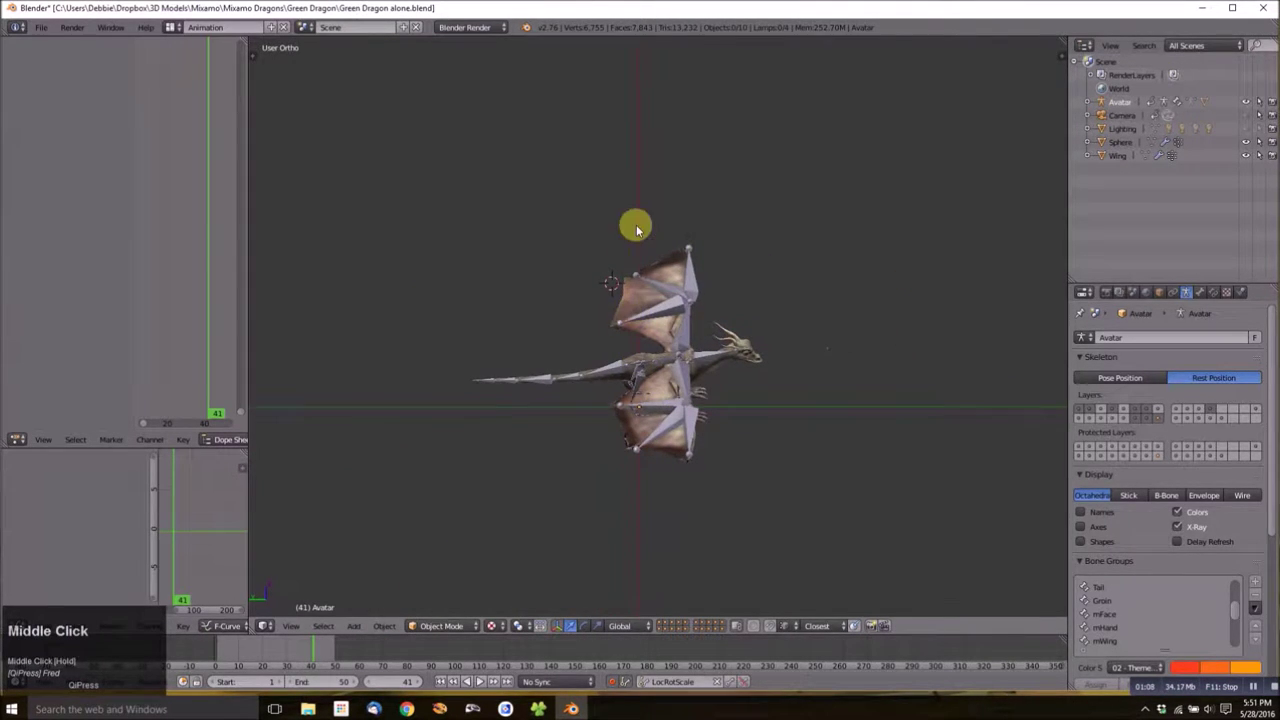
Search the add-ons in User Preferences for "imag", check whether Import Images as Planes is enabled, and close the preferences.
click(44, 30)
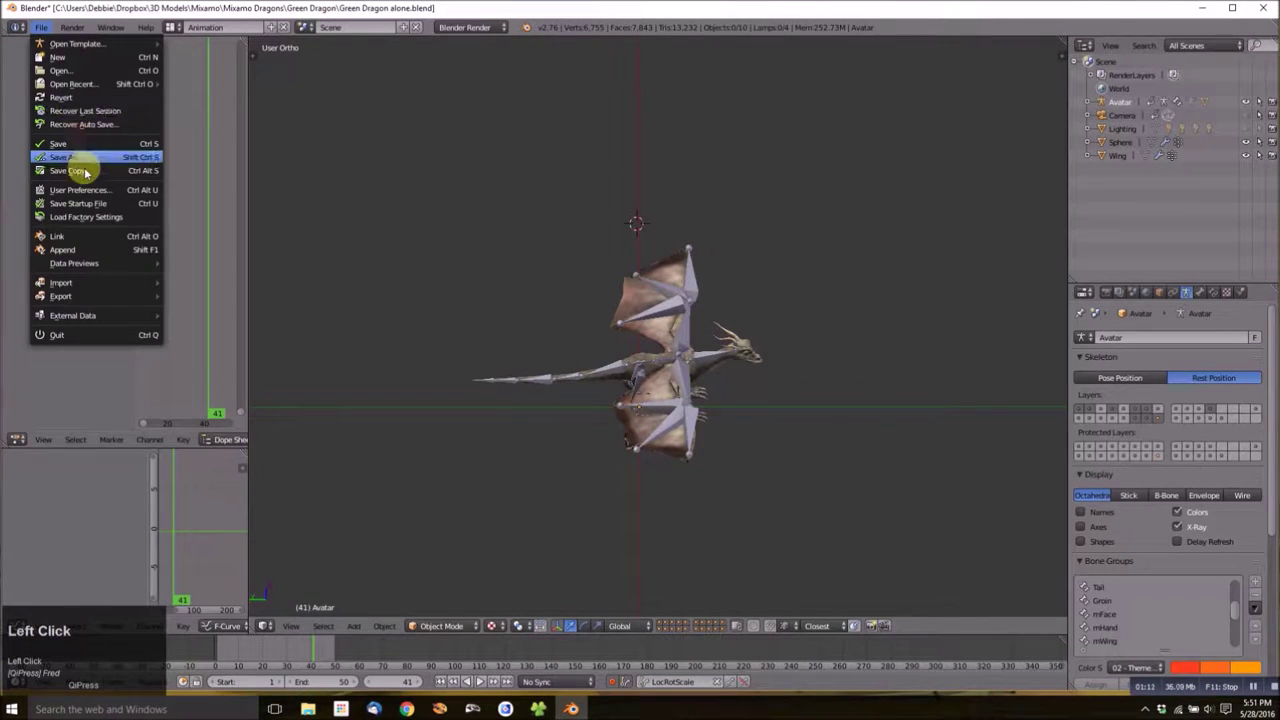
click(86, 190)
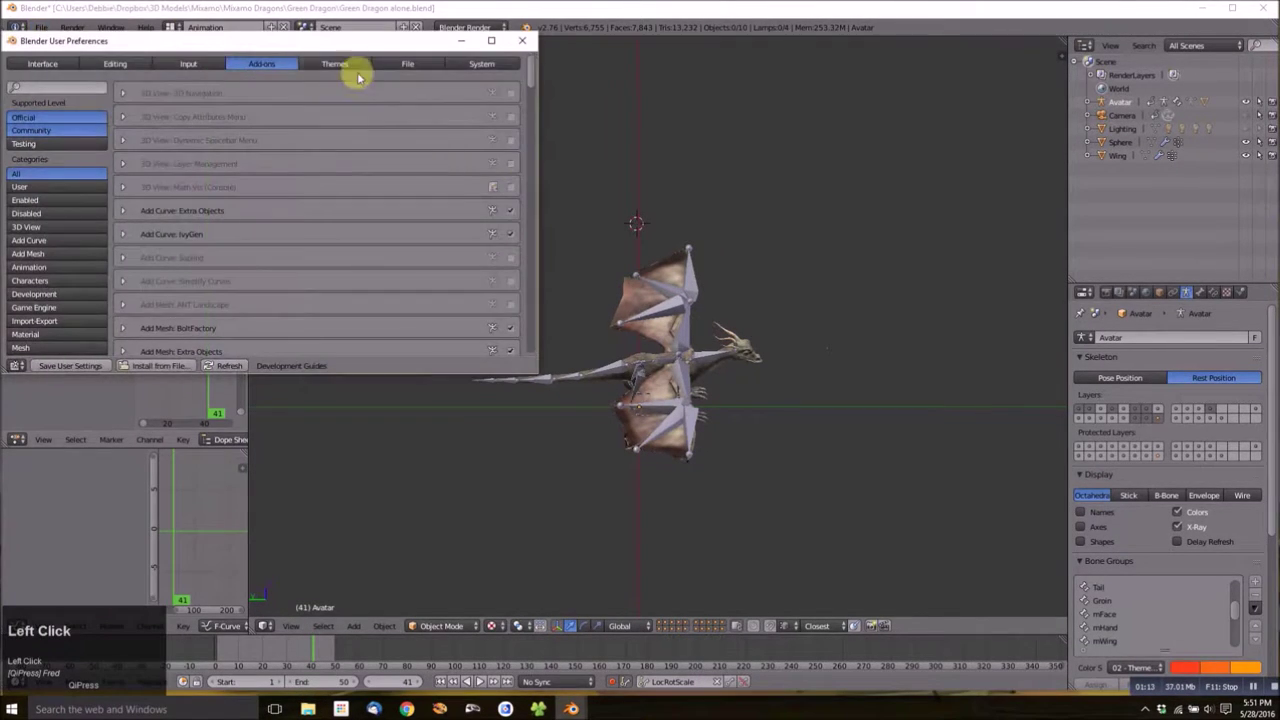
click(46, 87)
text(image)
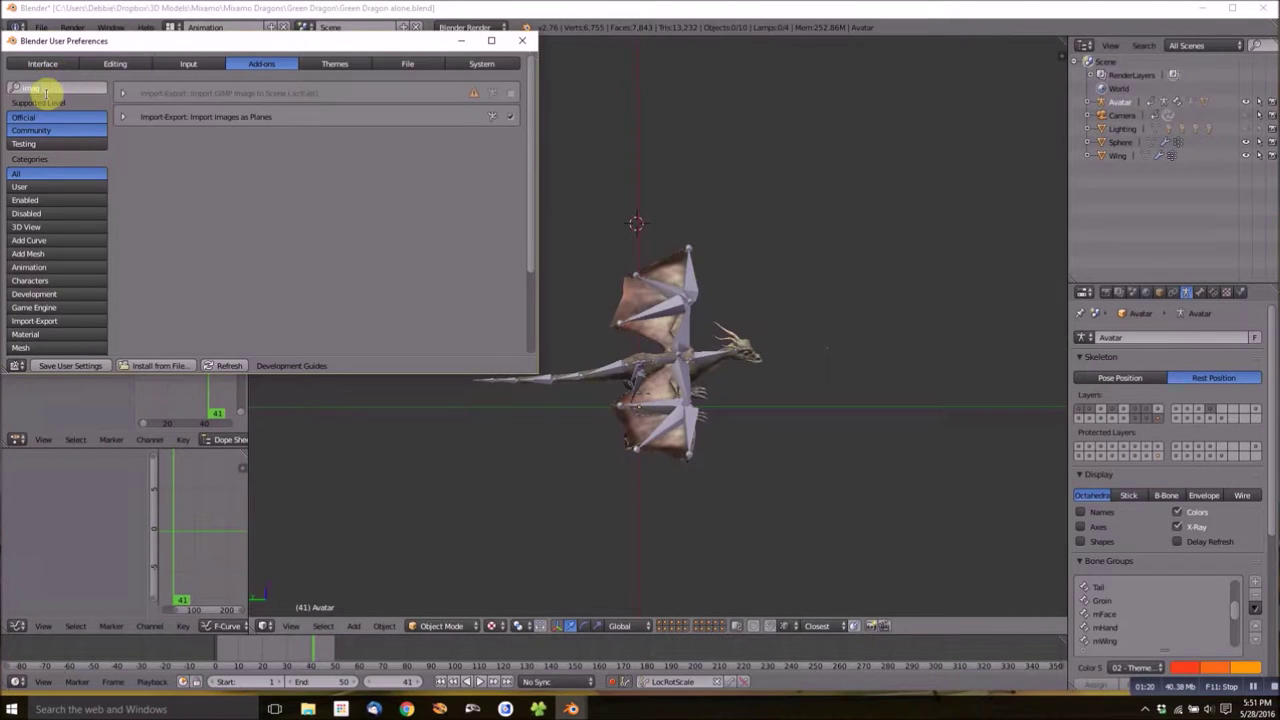
click(52, 88)
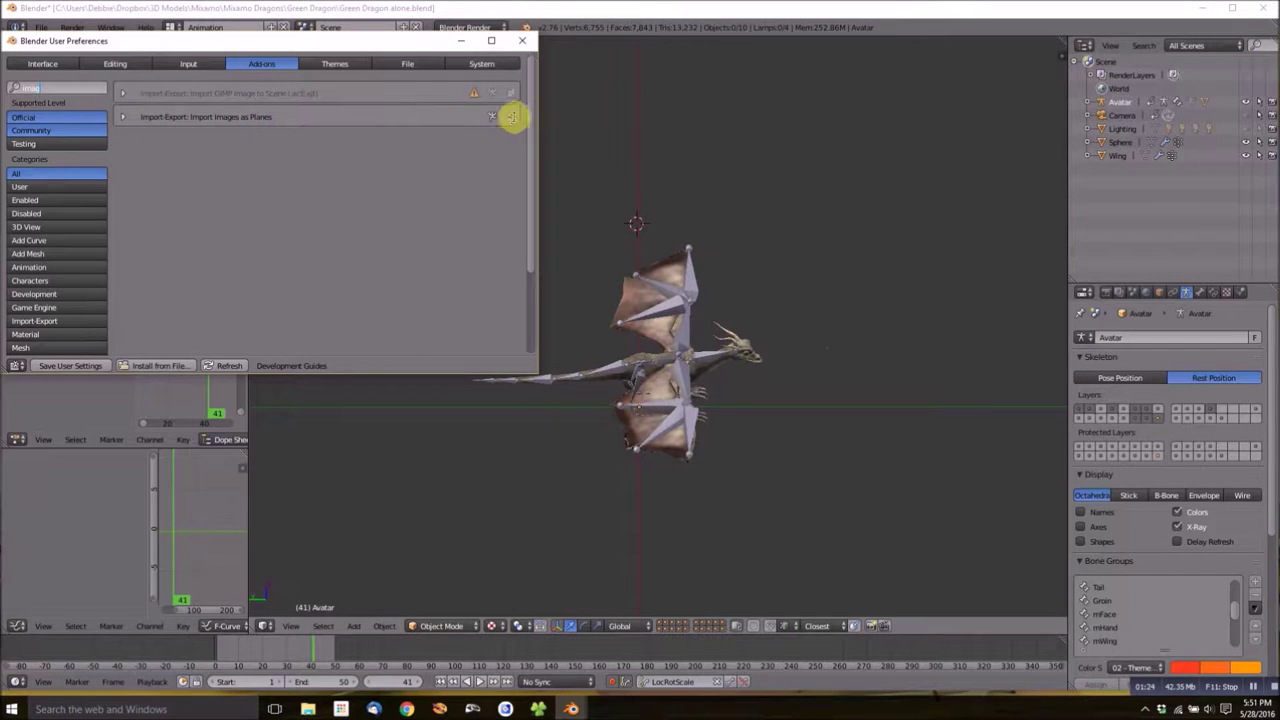
click(522, 40)
Import fantasy_world_rider_hd-wallpaper-392554.jpg from the wallpaper folder into the scene with Images as Planes.
key(shift+a)
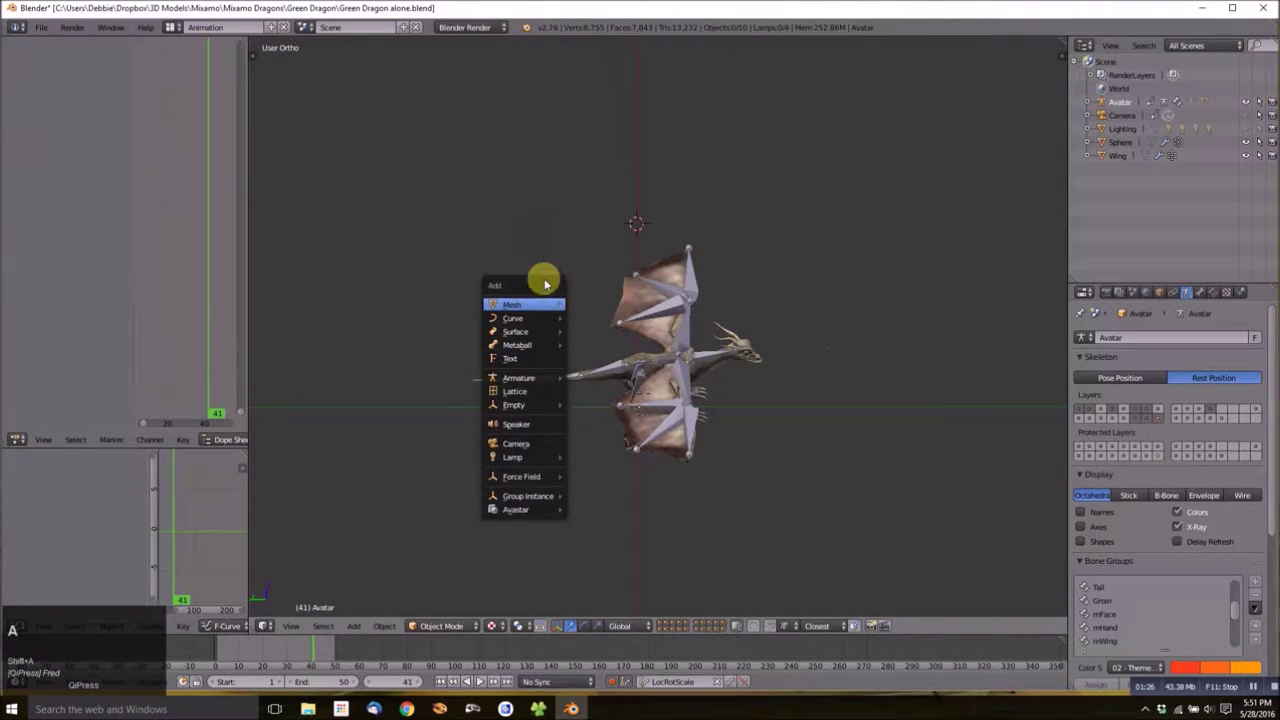
click(555, 304)
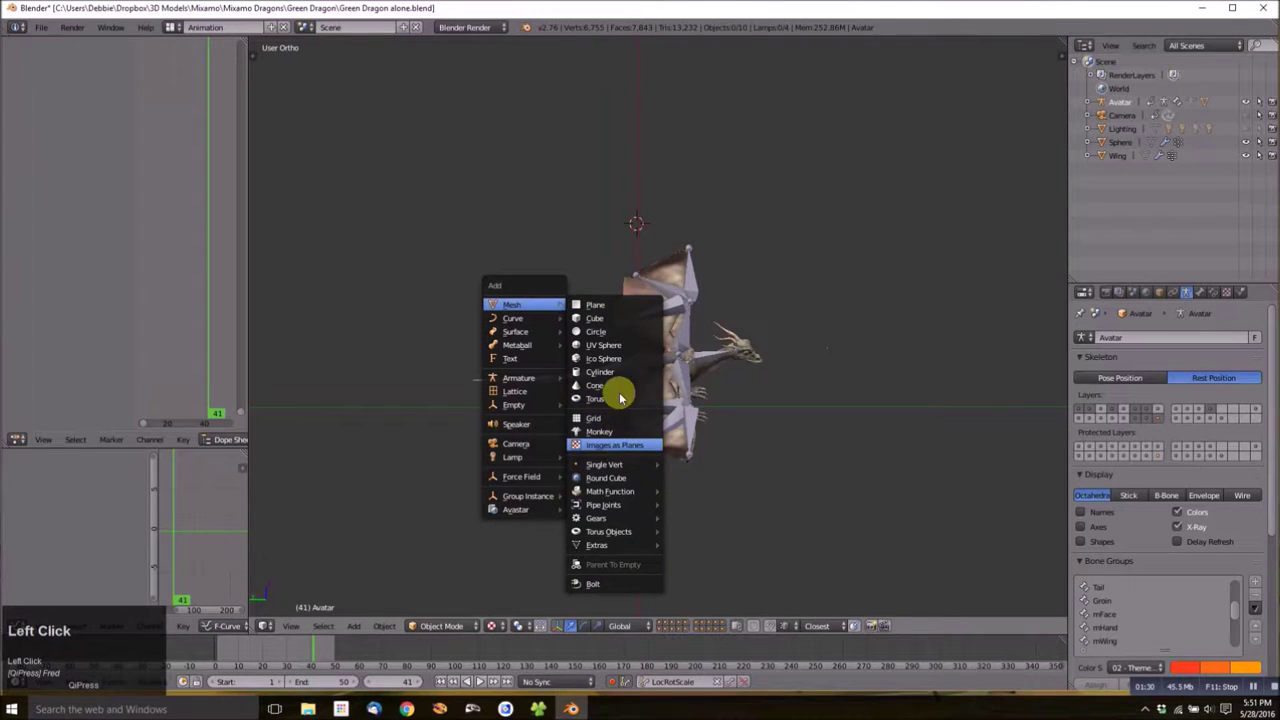
click(619, 447)
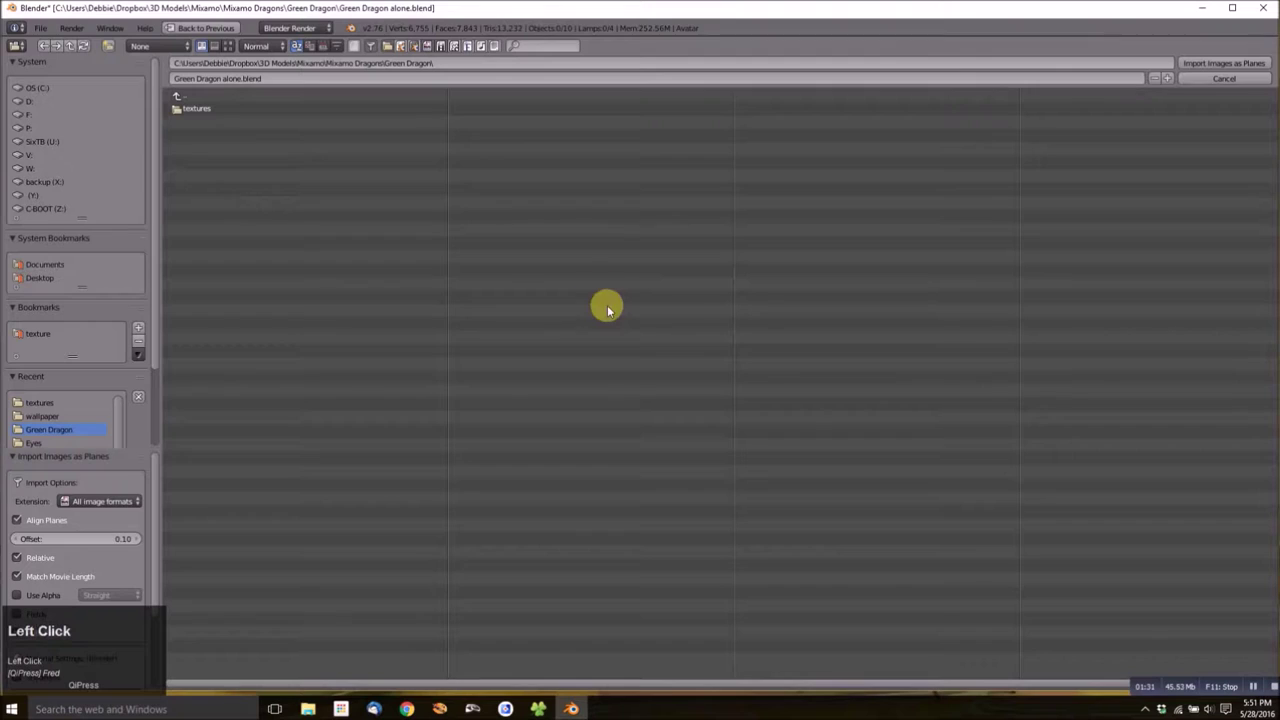
click(44, 413)
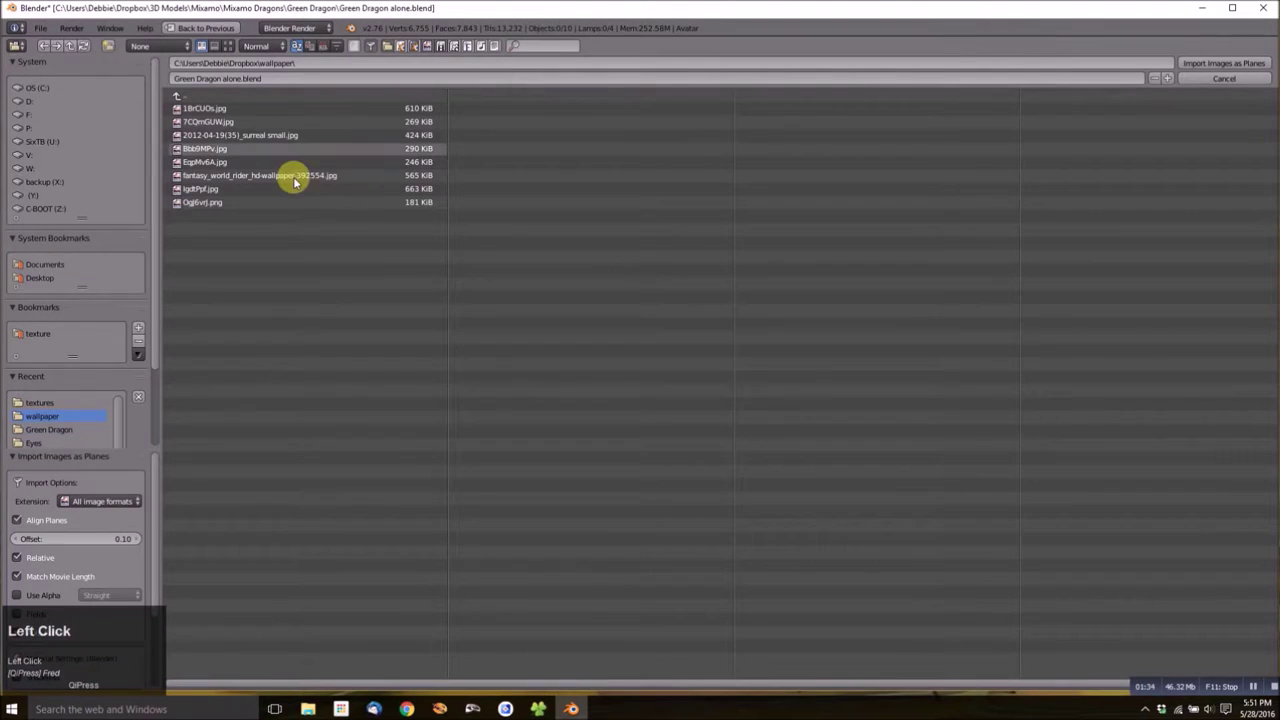
click(228, 46)
double_click(866, 135)
middle_drag(660, 283, 658, 313)
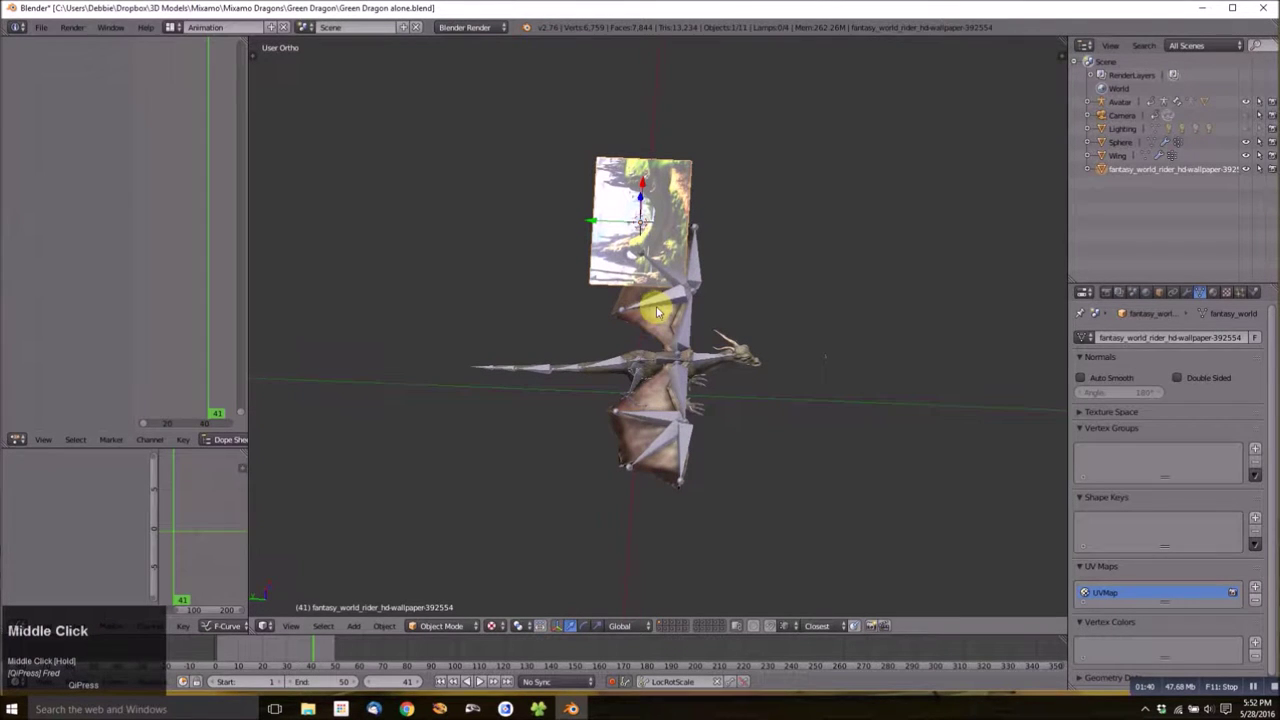
Rotate the wallpaper plane 90 degrees in the top view.
key(KP_7)
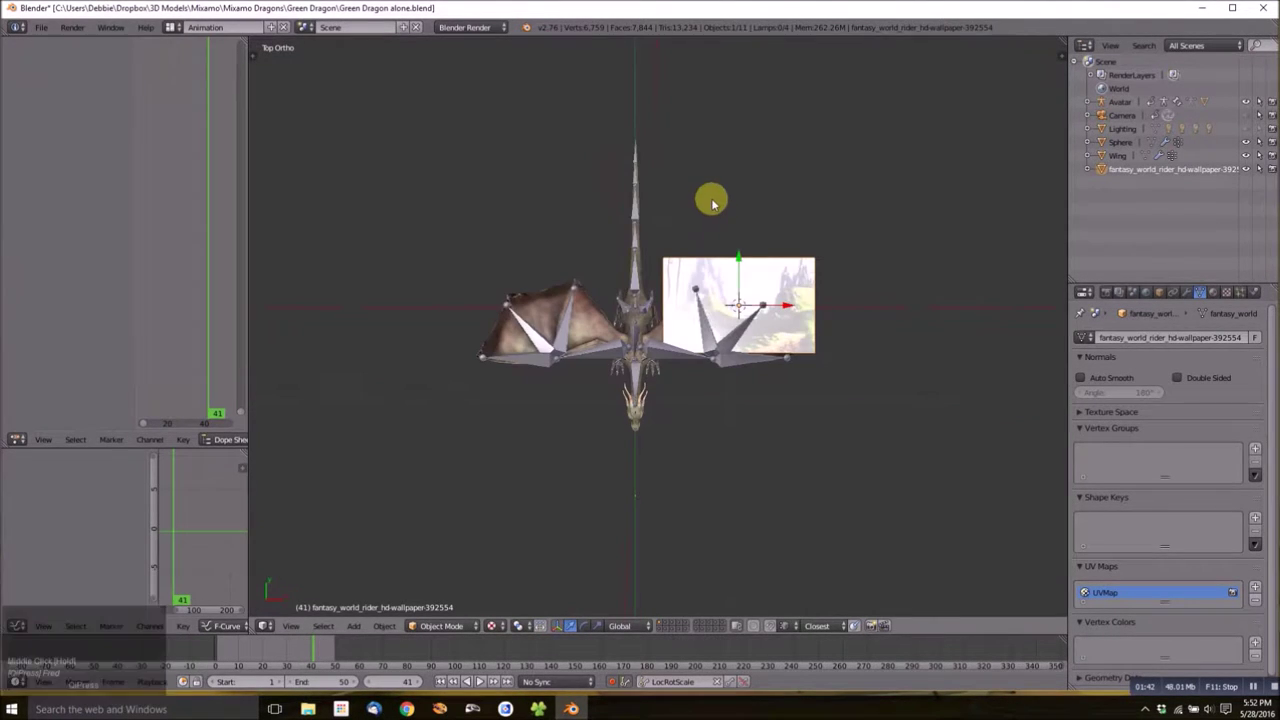
key(r)
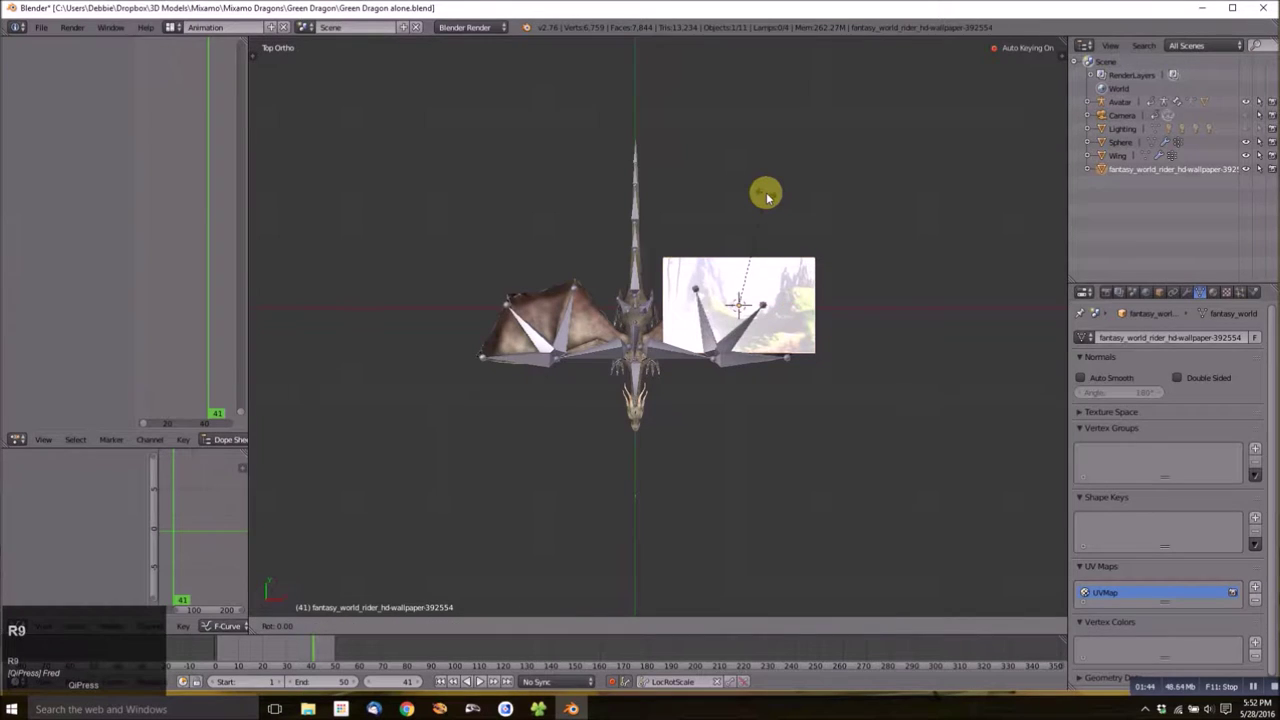
key(9)
key(0)
click(766, 192)
Rotate the wallpaper plane upright in the front view and check it from the side.
middle_drag(755, 330, 755, 350)
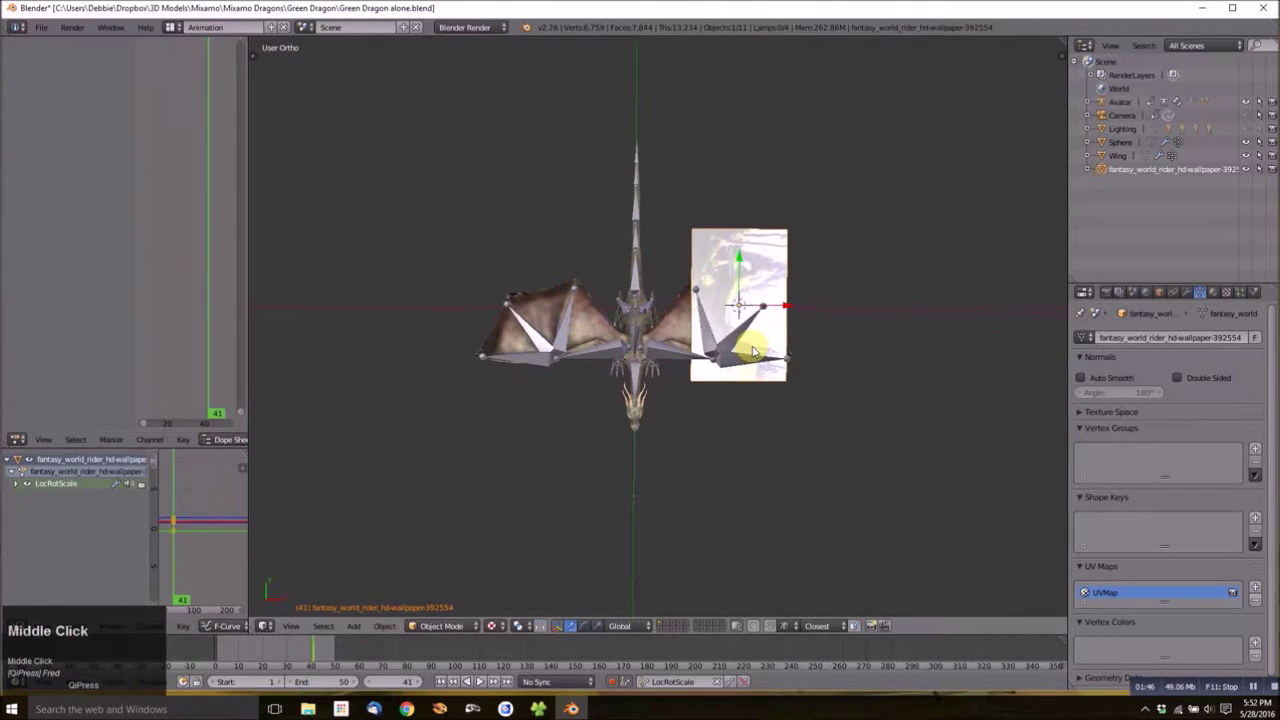
key(KP_1)
key(r)
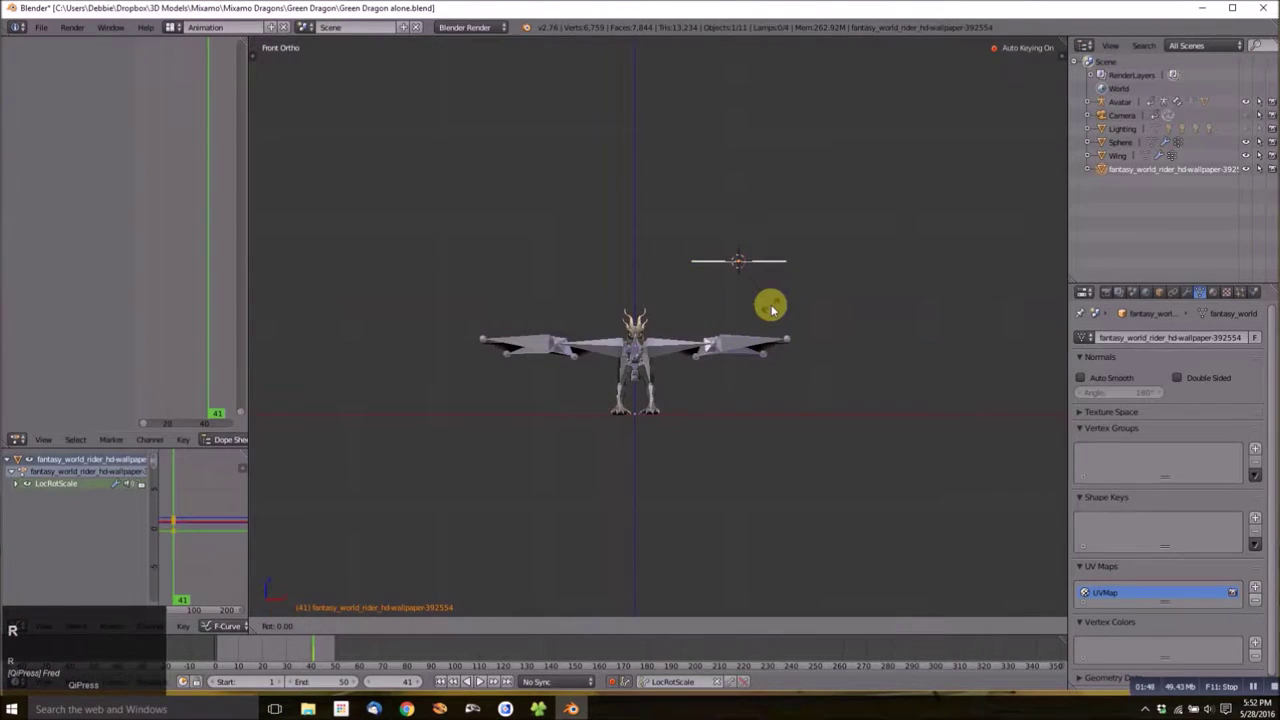
click(797, 213)
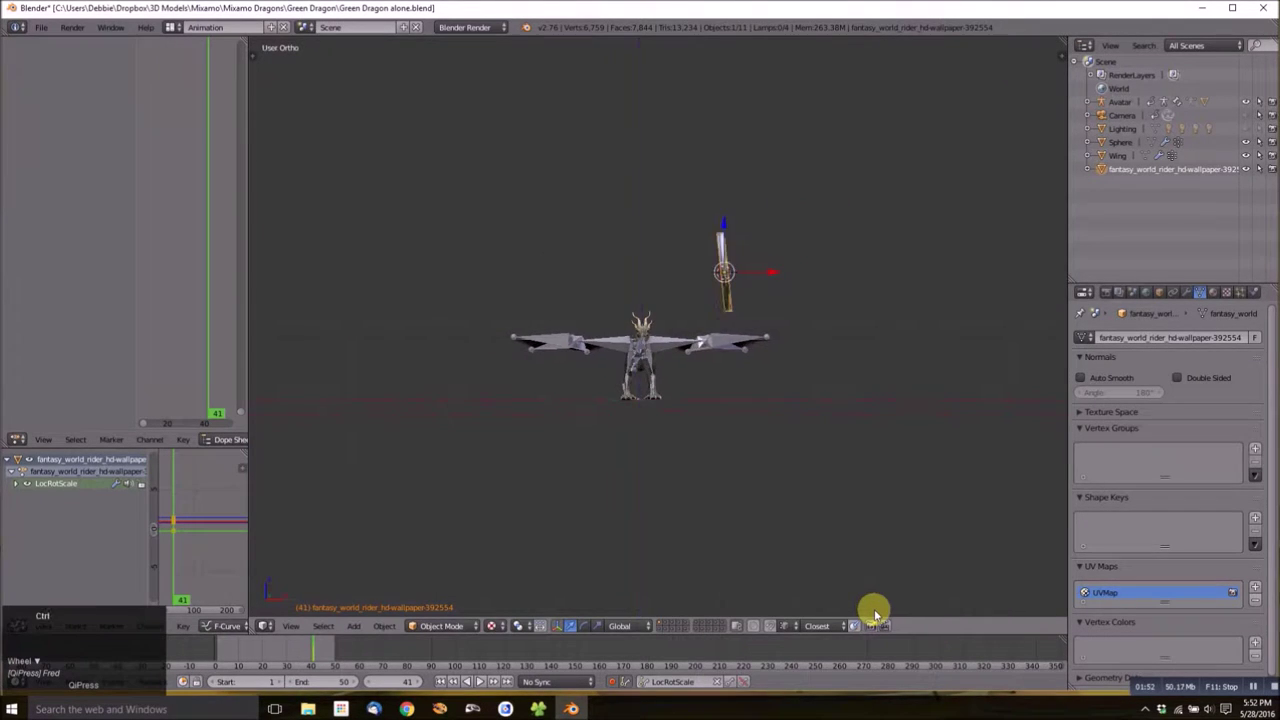
key(KP_3)
scroll(918, 491, up, 1)
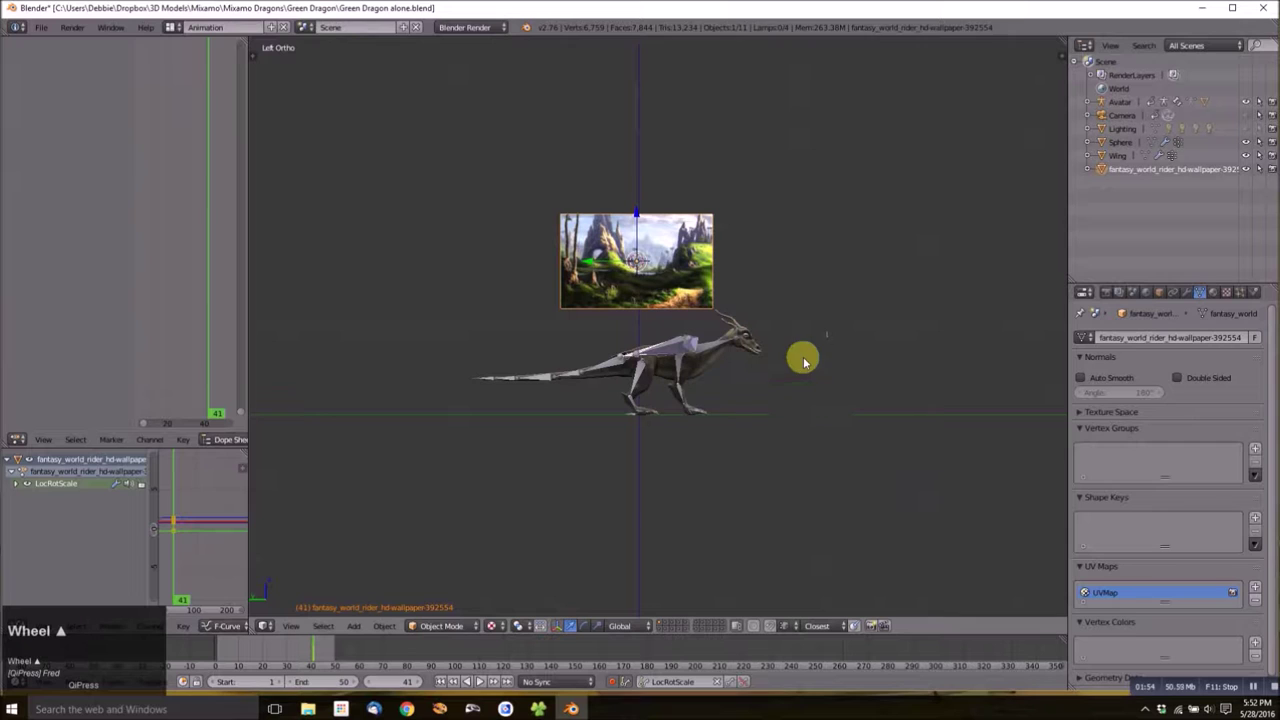
Scale up the wallpaper plane by about 2.5 and again by about 1.6 so it extends past the whole dragon.
key(s)
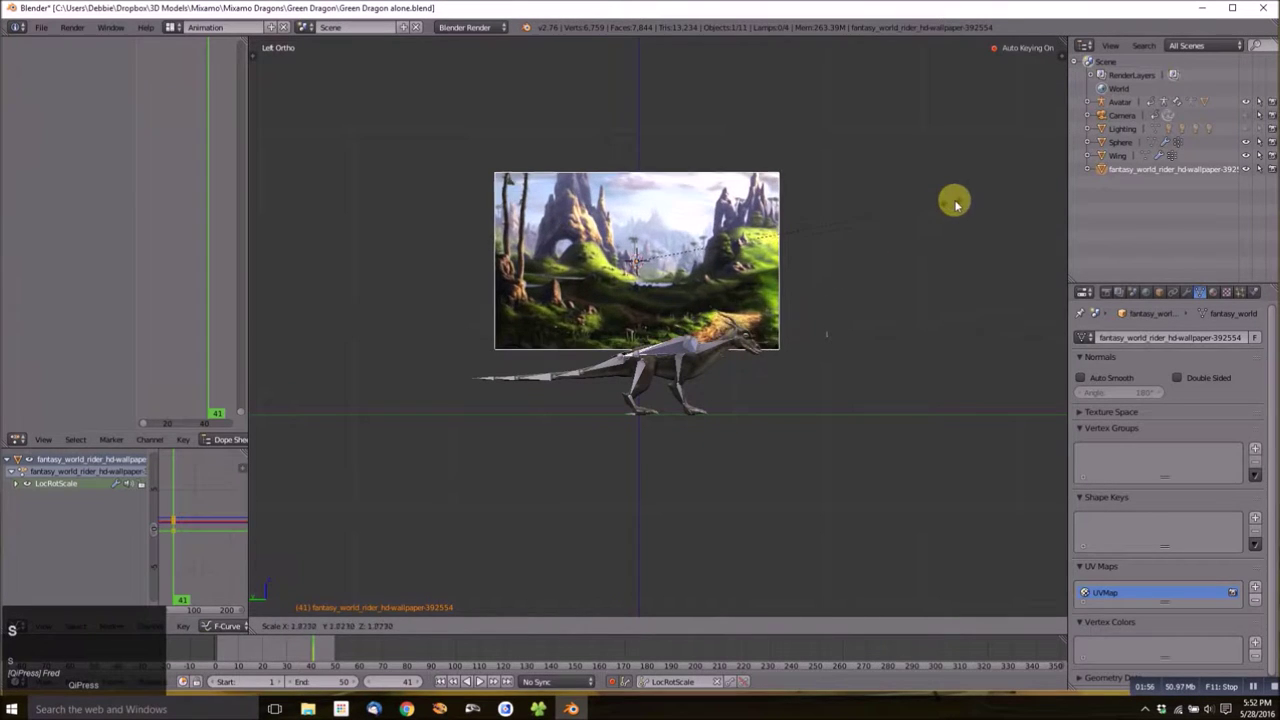
click(1055, 175)
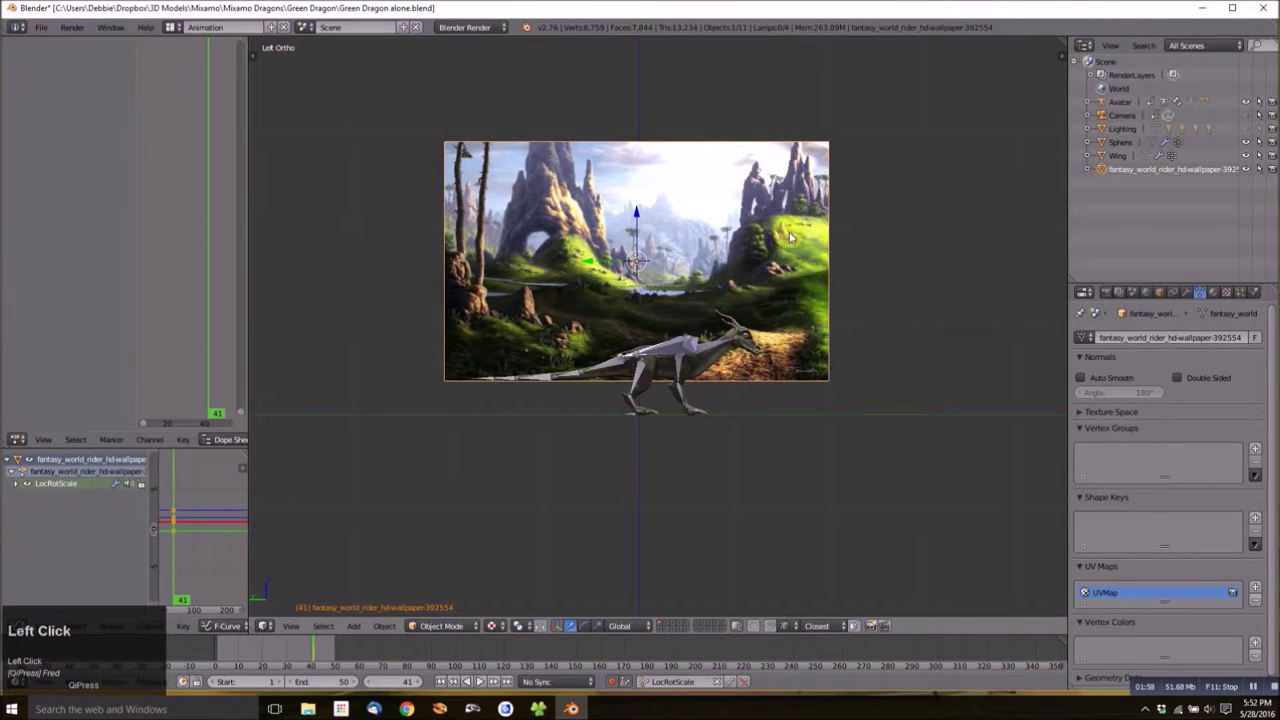
key(s)
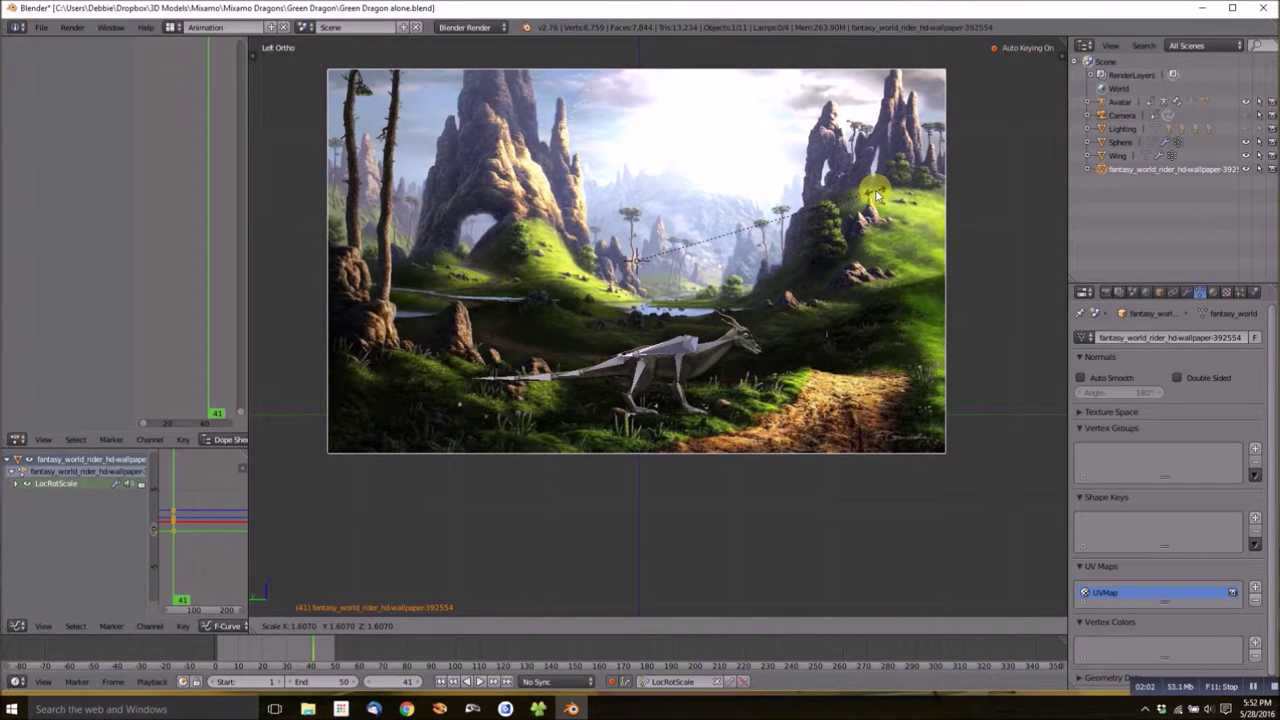
click(876, 195)
Rotate the wallpaper plane 180 degrees about the global Z axis.
middle_drag(844, 254, 784, 287)
key(z)
key(1)
key(8)
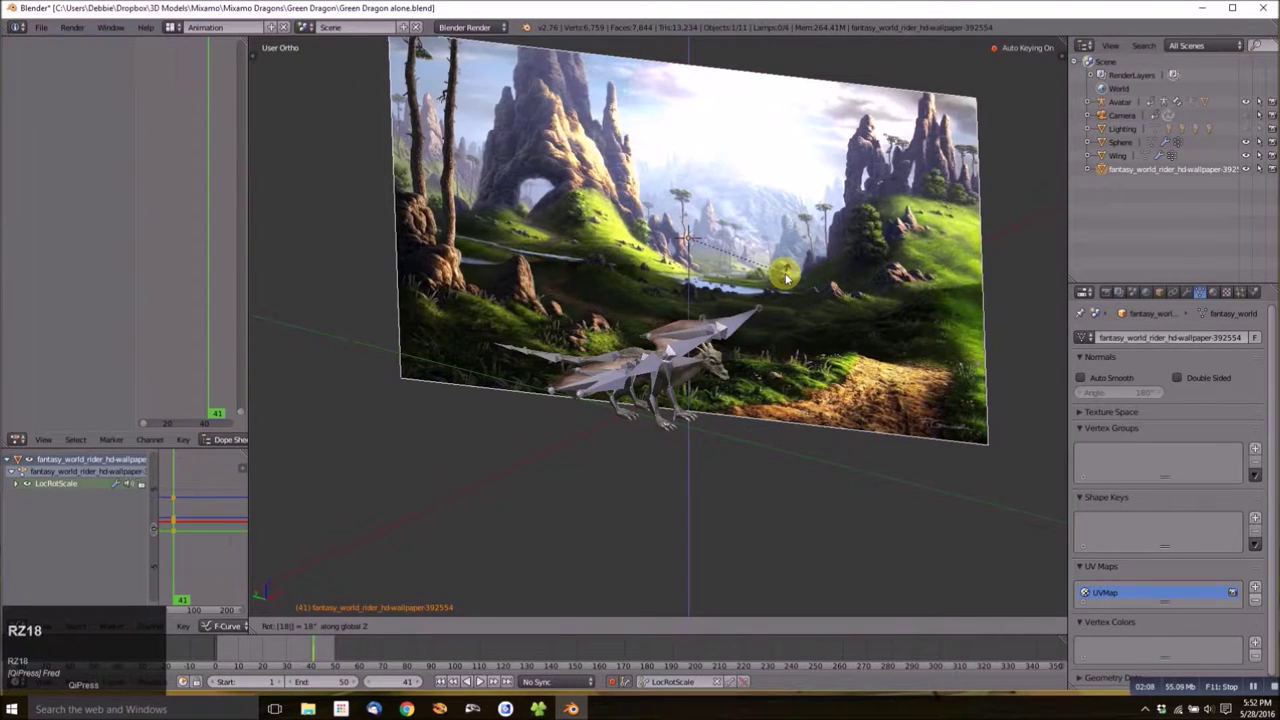
key(0)
click(778, 286)
Move the wallpaper plane about 1.94 units along one axis so the dragon stands near the image's tree side.
middle_drag(778, 286, 902, 266)
shift+middle_drag(900, 168, 934, 167)
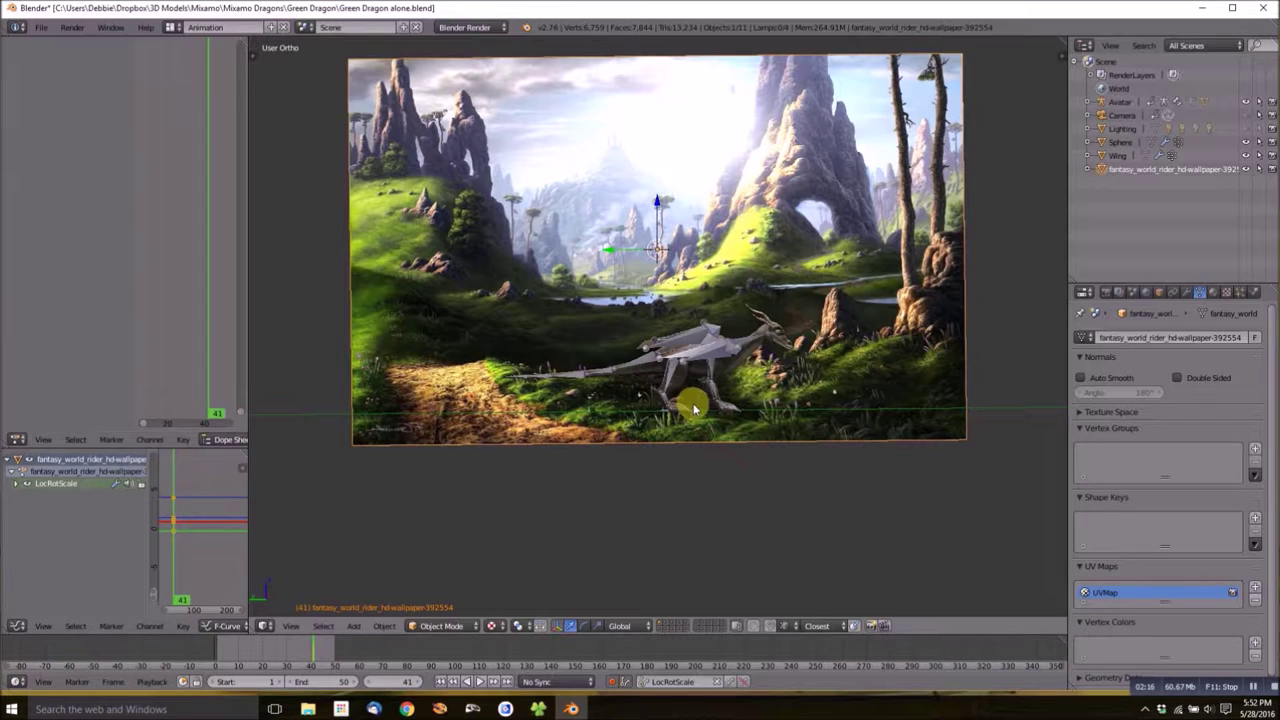
middle_drag(620, 306, 735, 307)
drag(540, 258, 345, 257)
middle_drag(720, 220, 670, 225)
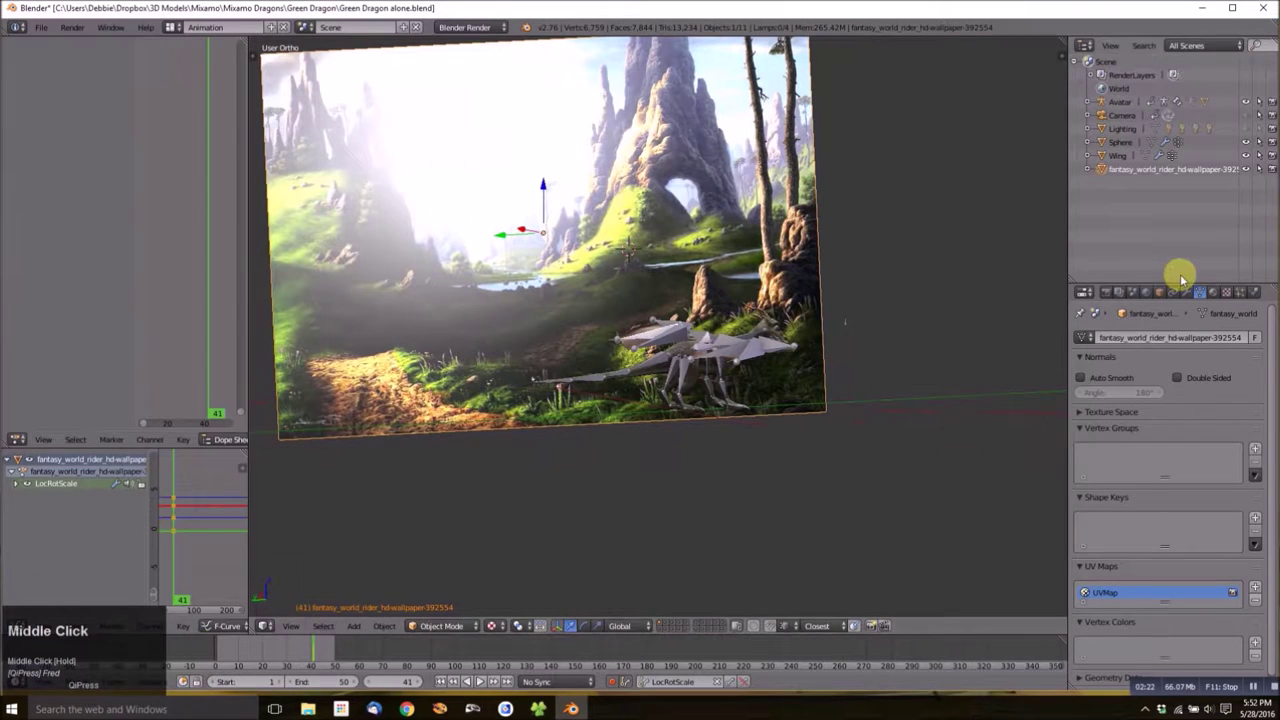
Make the wallpaper plane's material Shadeless and inspect the backdrop behind the dragon from several angles.
click(1215, 292)
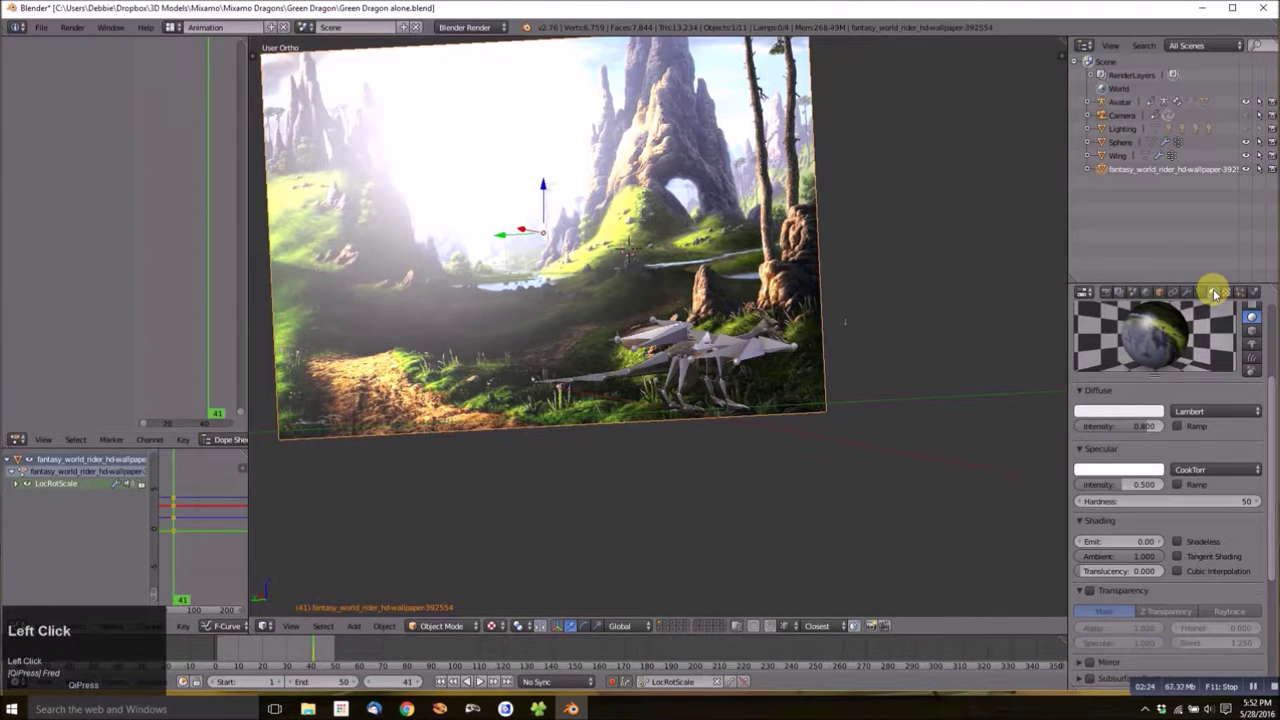
click(1178, 541)
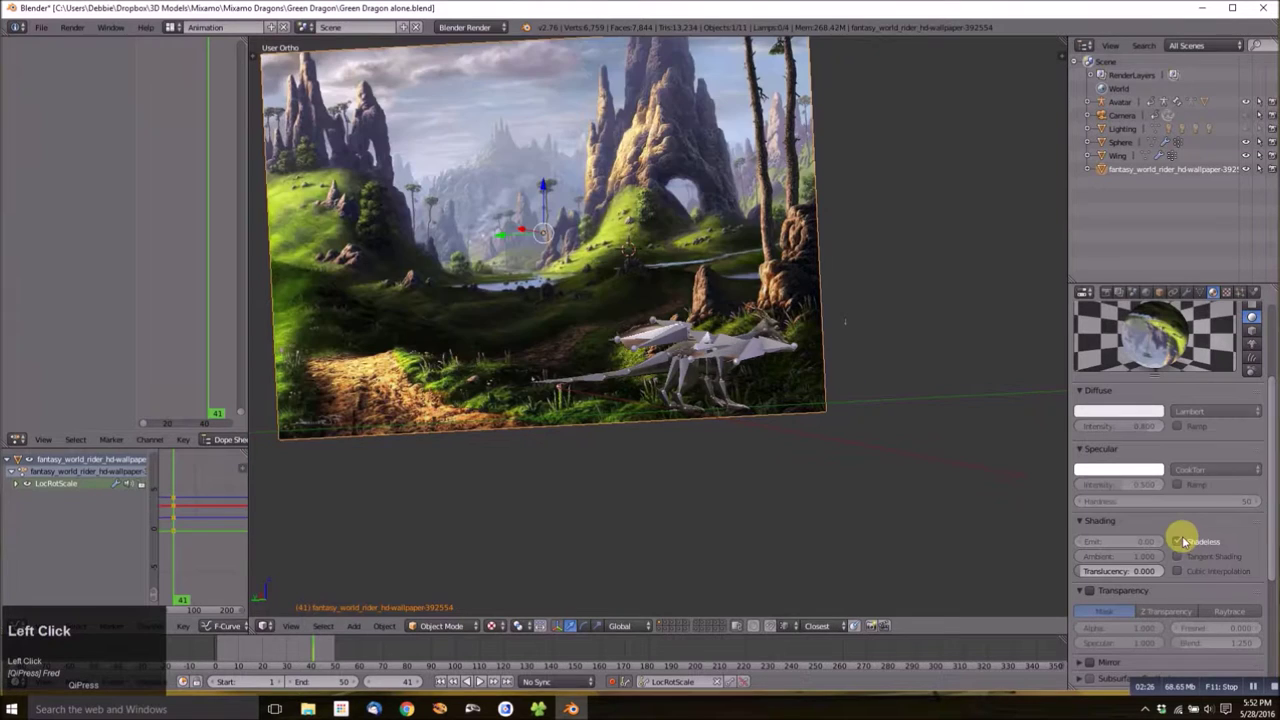
middle_drag(794, 294, 818, 328)
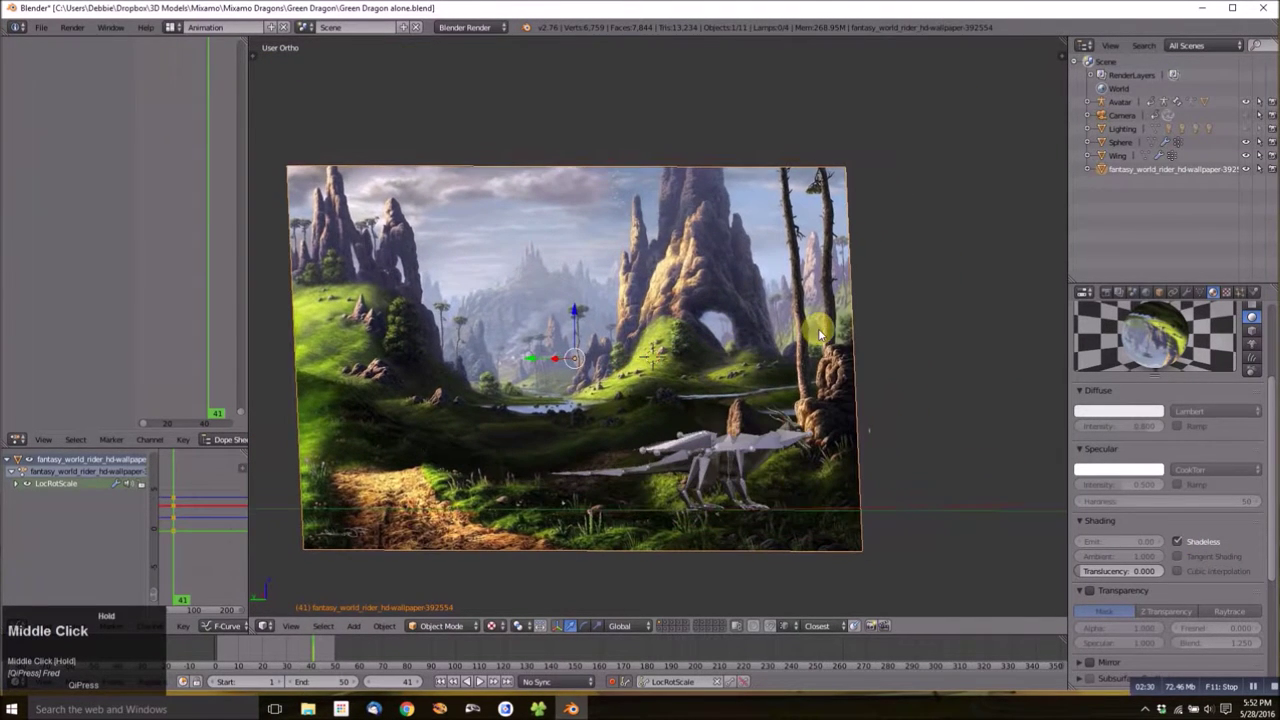
middle_drag(682, 353, 757, 349)
middle_drag(752, 360, 621, 302)
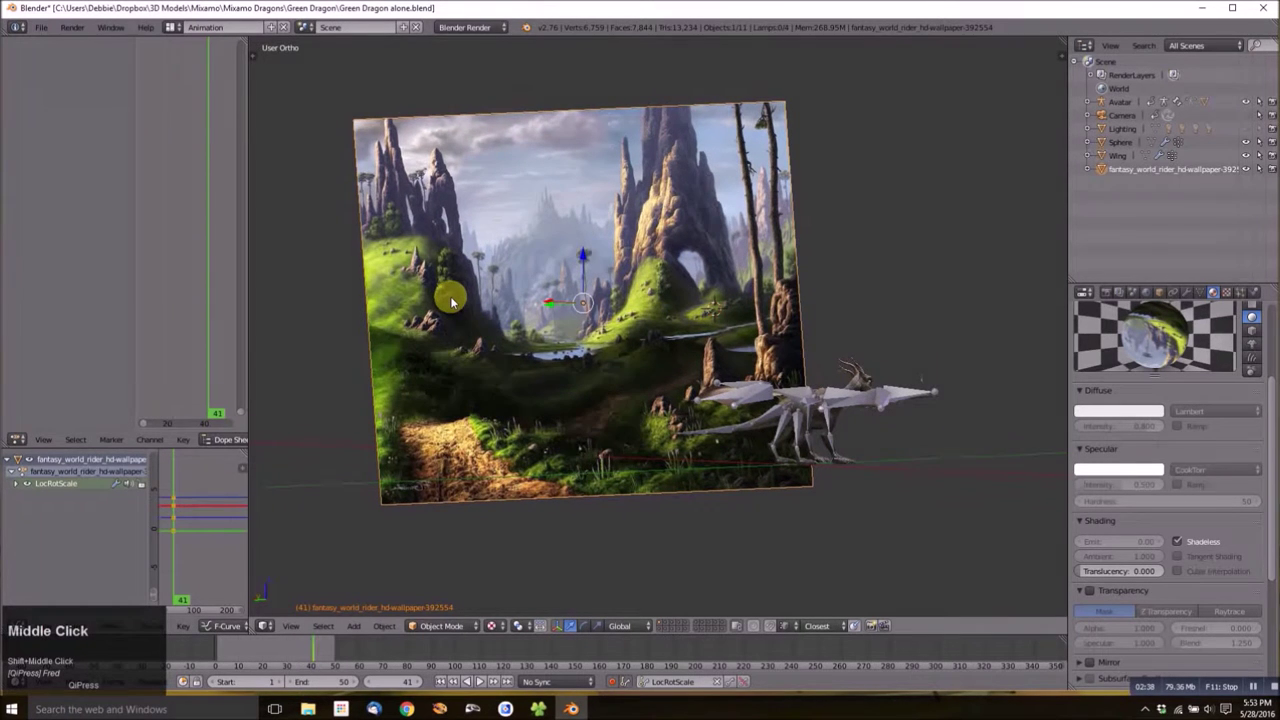
Subdivide the wallpaper plane in Edit Mode into an 8 by 8 grid of faces.
key(t)
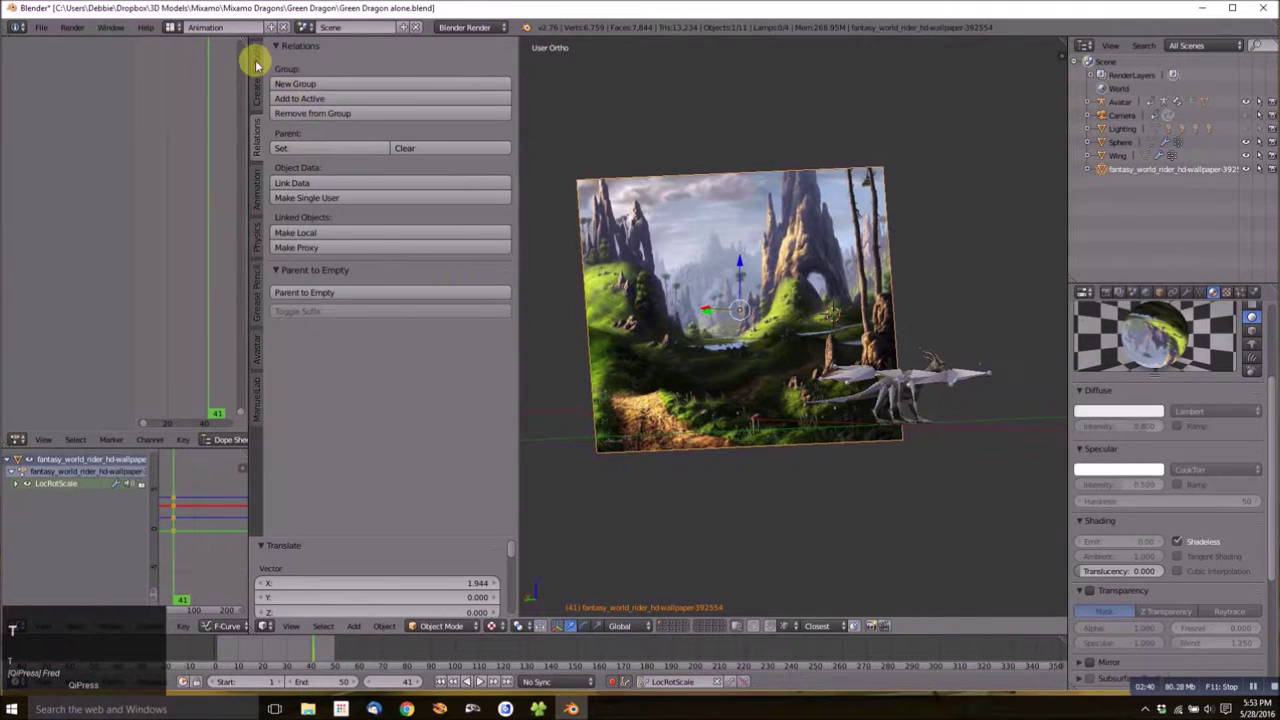
click(256, 64)
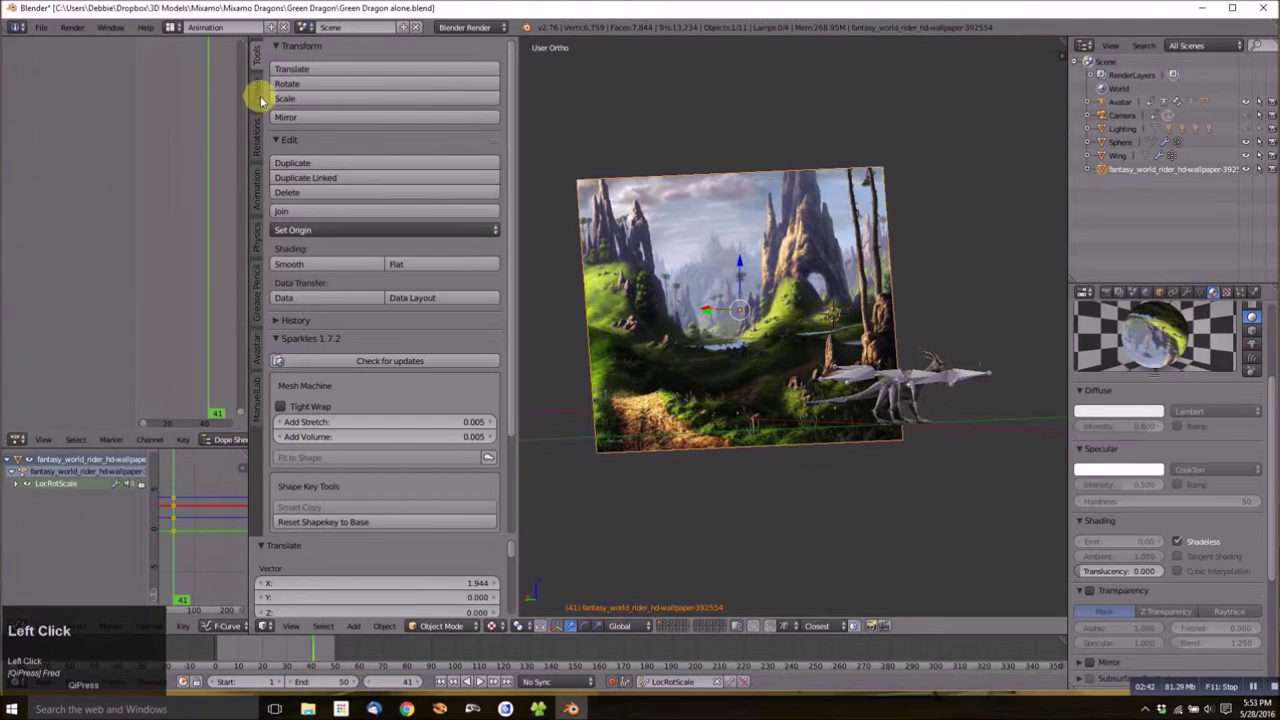
click(256, 115)
click(257, 60)
scroll(314, 134, up, 2)
key(Tab)
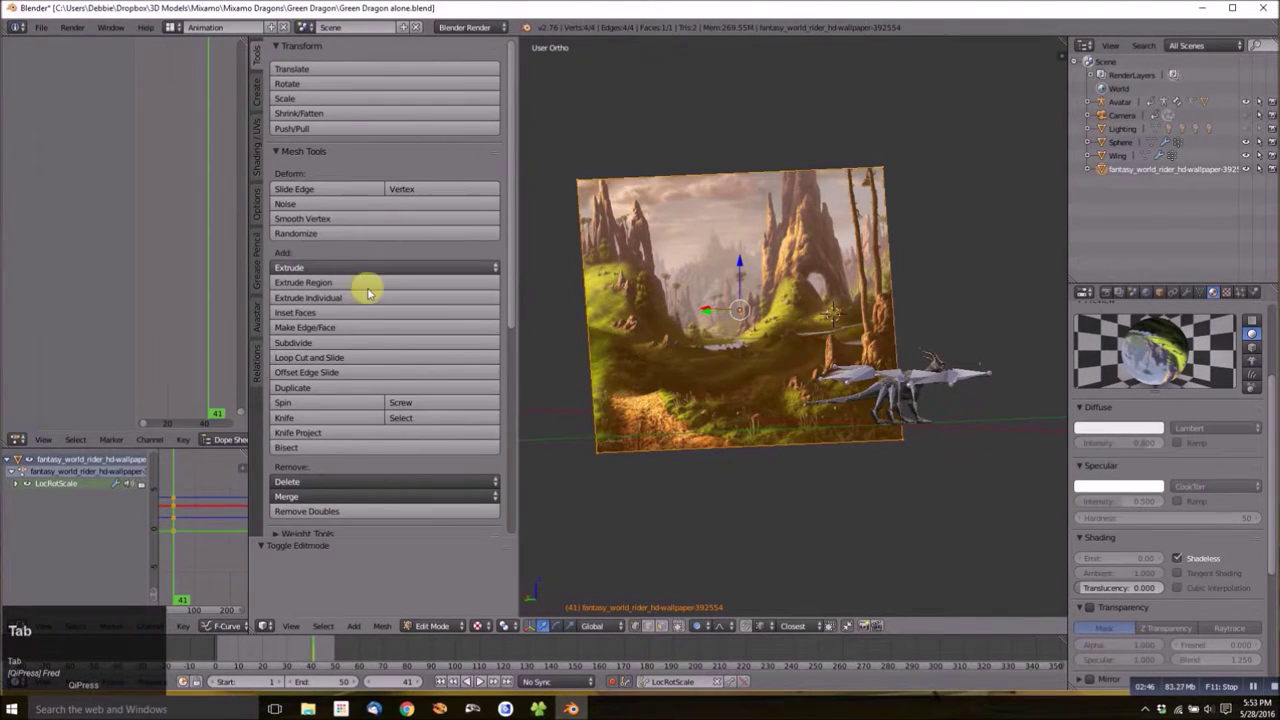
click(305, 343)
click(307, 345)
middle_drag(703, 332, 612, 327)
key(t)
Box-select the lowest row of faces on the subdivided wallpaper plane.
middle_drag(663, 379, 607, 440)
middle_drag(577, 488, 500, 450)
scroll(580, 443, down, 1)
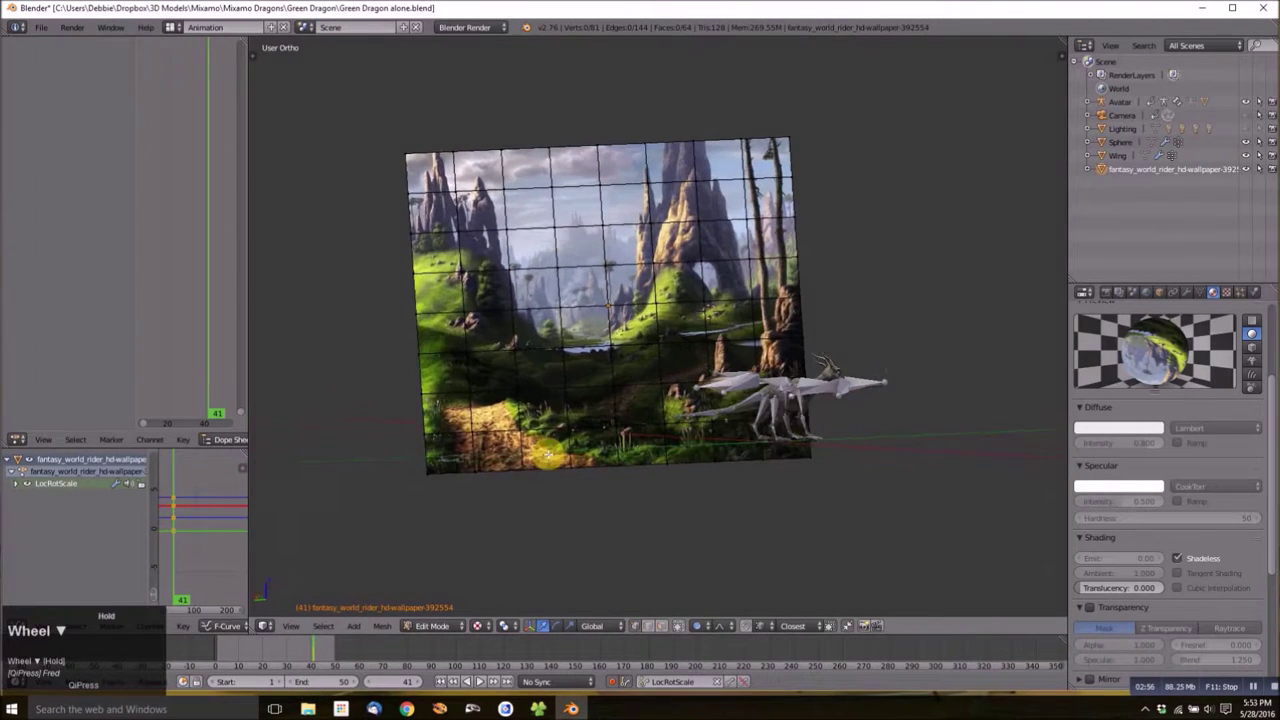
drag(397, 450, 884, 480)
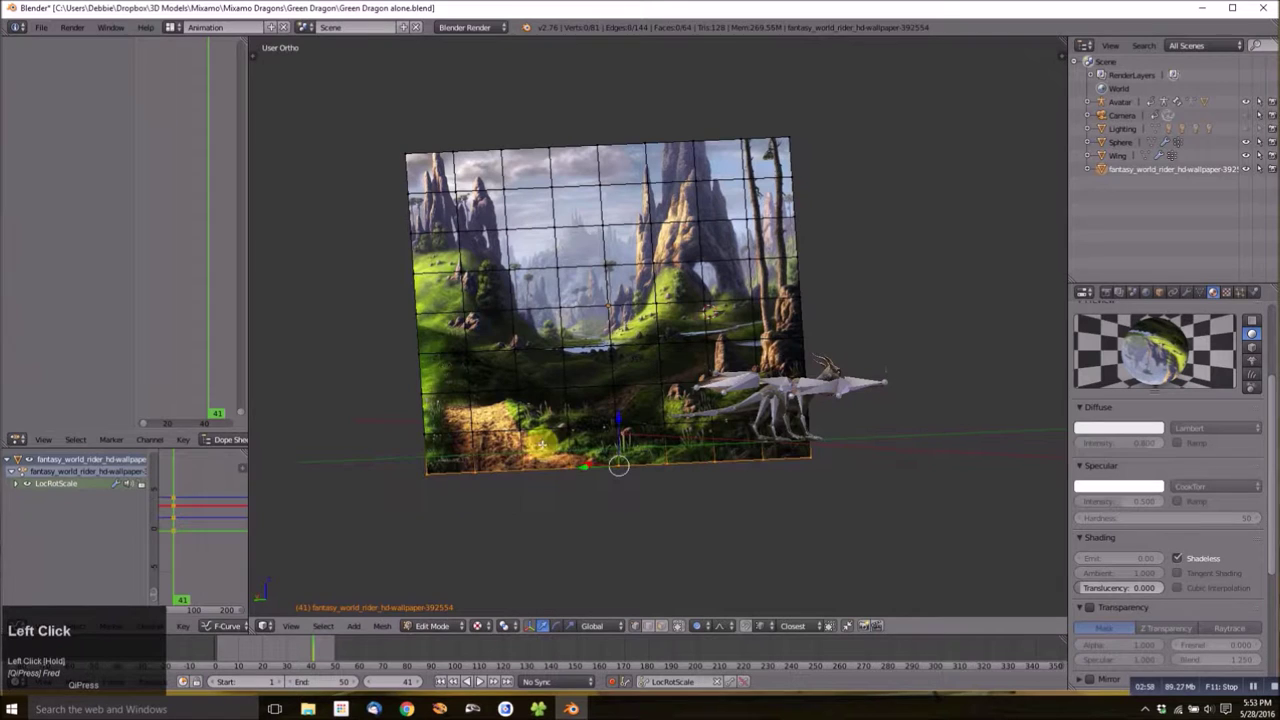
key(b)
drag(397, 395, 959, 487)
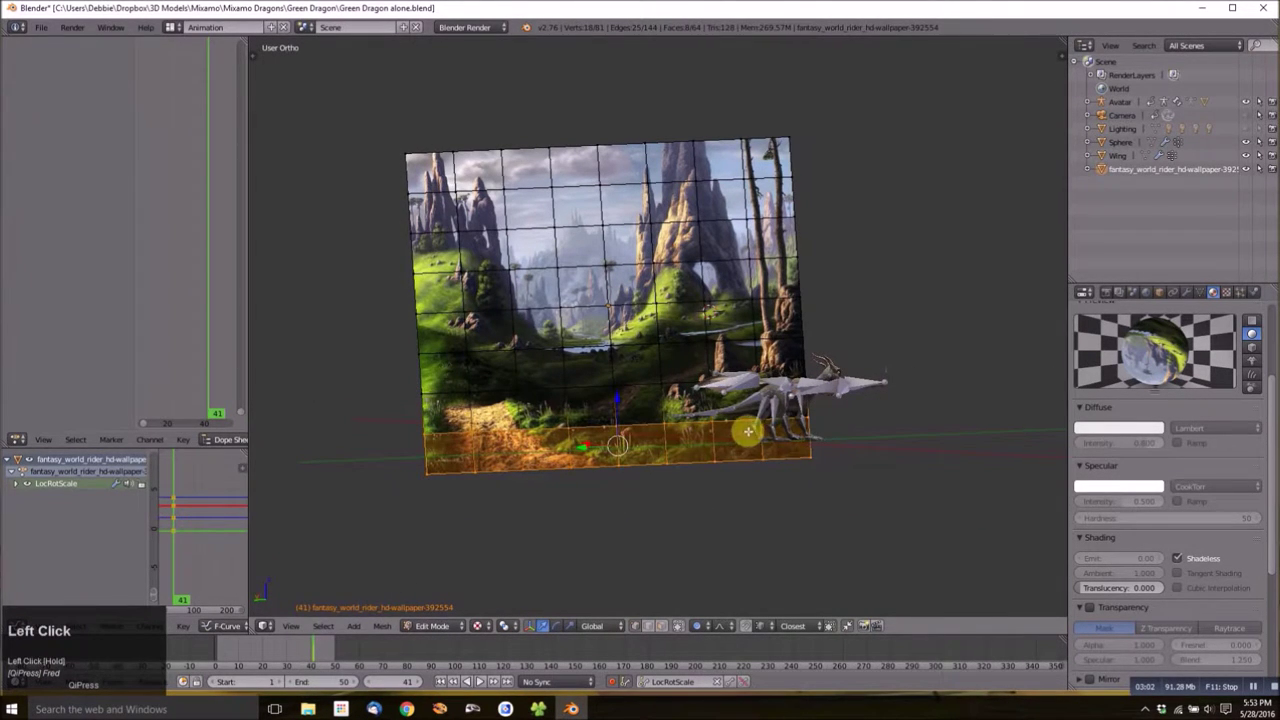
Try to pull the lowest row of faces toward the dragon with proportional editing, enlarging the influence size to about 3.45.
key(g)
scroll(761, 363, down, 1)
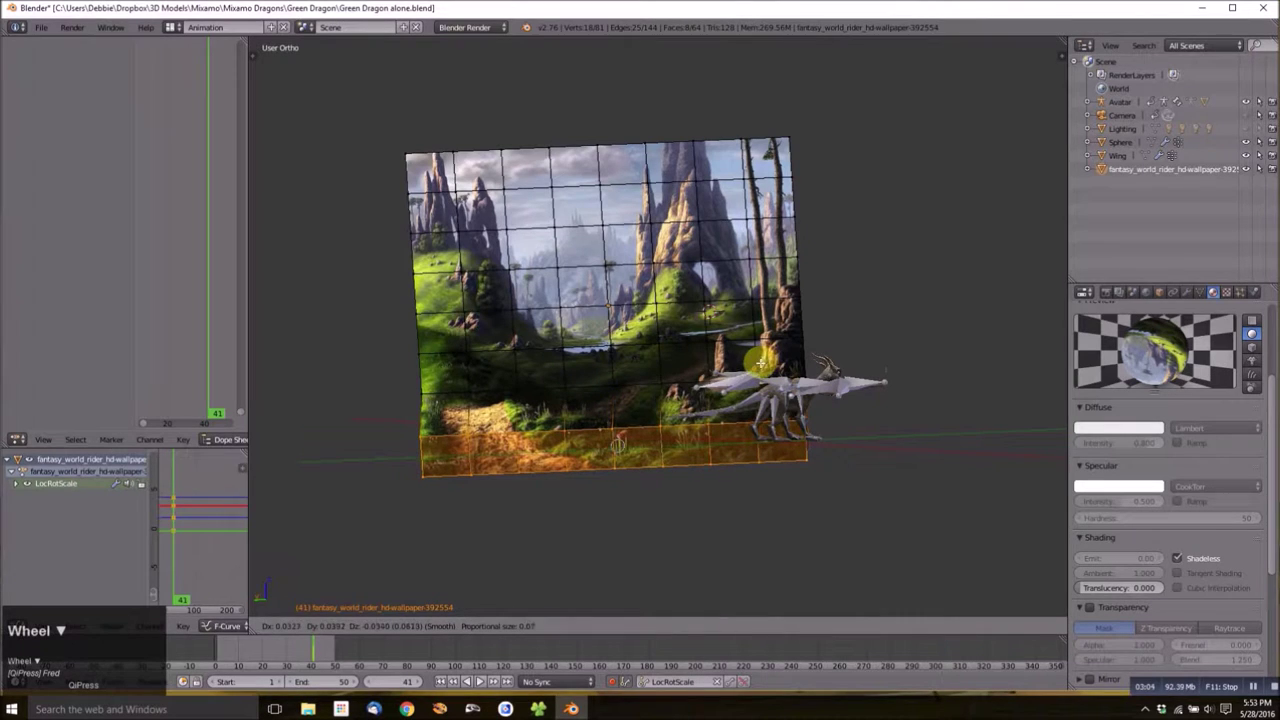
scroll(761, 363, down, 6)
scroll(763, 362, down, 15)
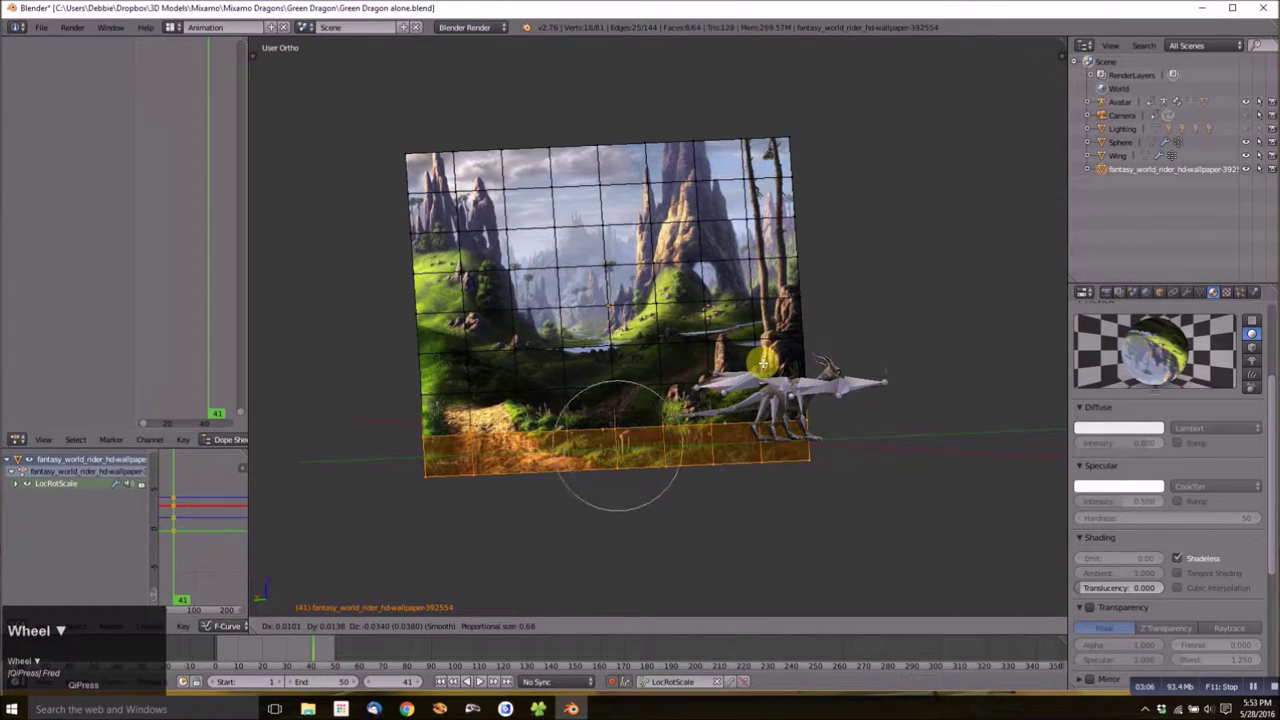
scroll(763, 363, down, 4)
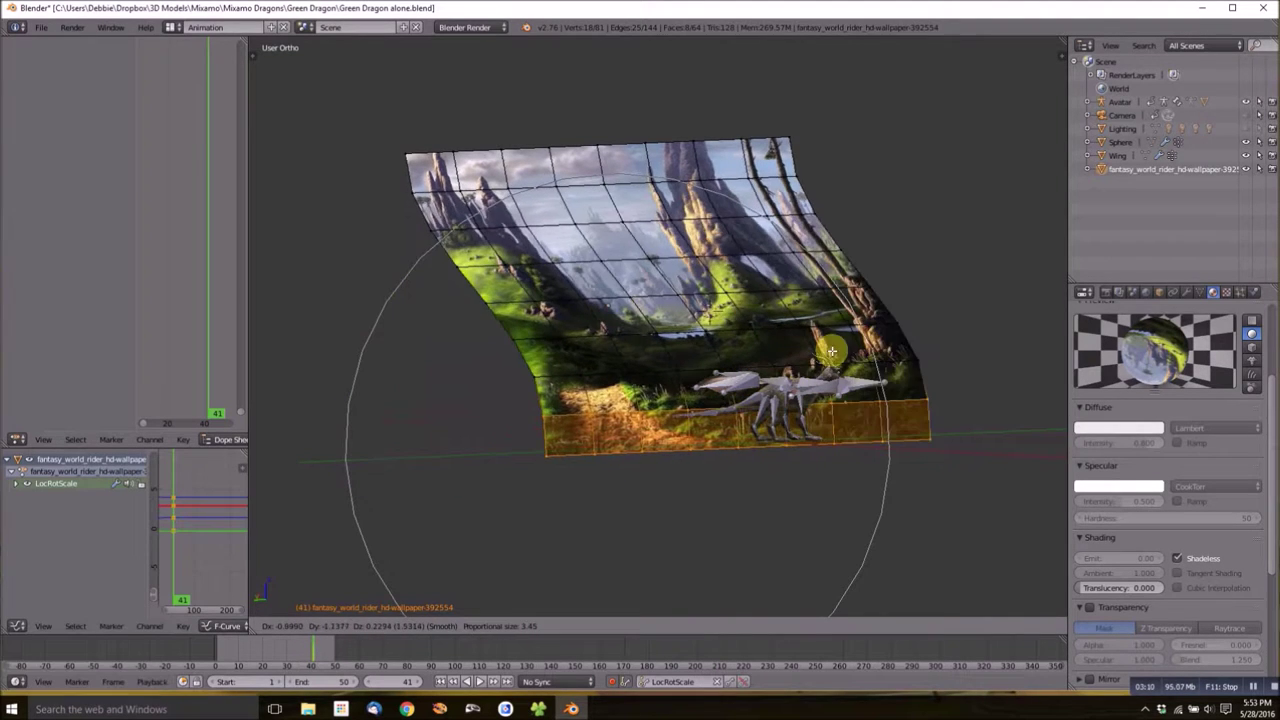
click(742, 357)
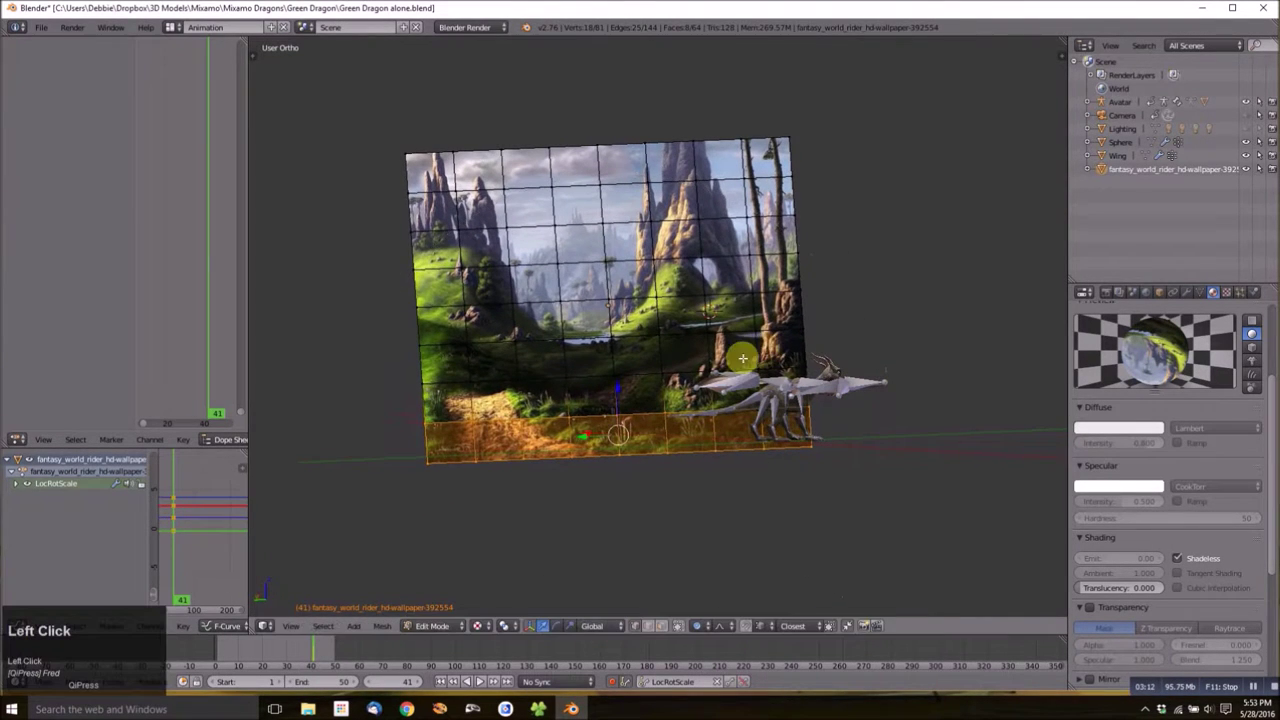
Review the proportional editing modes and falloff shapes available for moving the lowest row of faces.
middle_drag(706, 374, 739, 371)
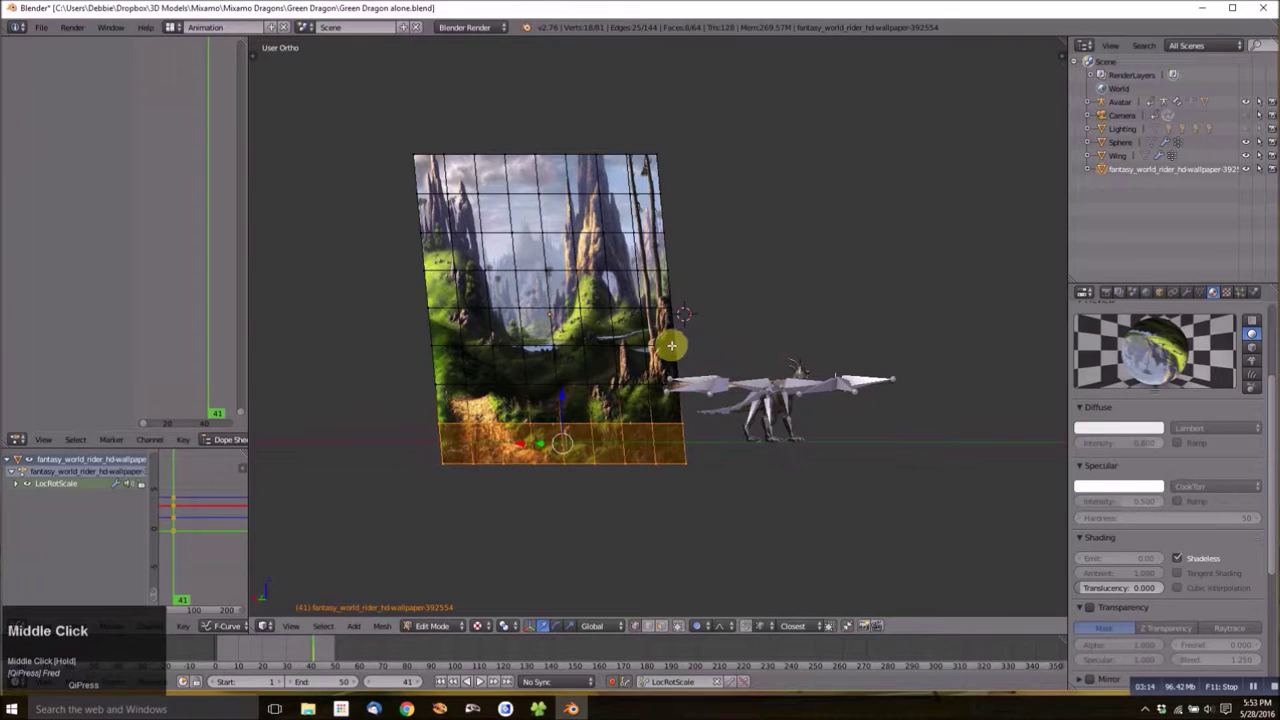
key(o)
key(o)
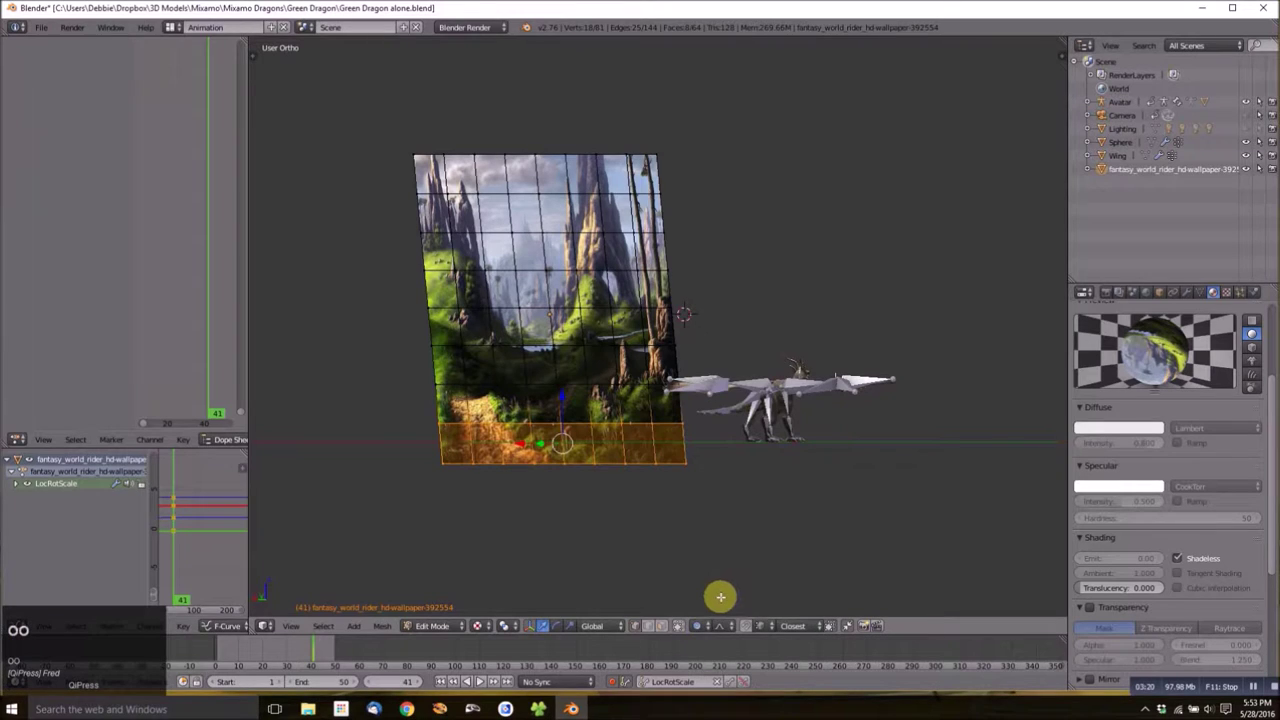
click(709, 627)
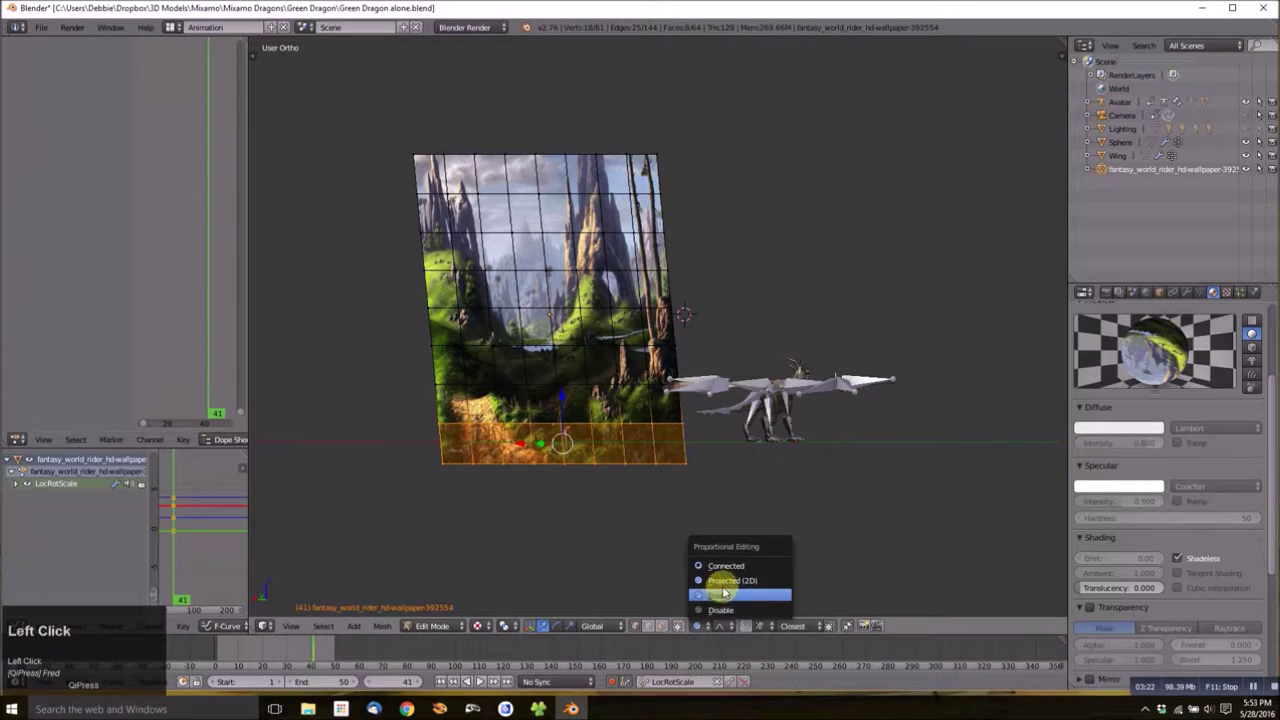
click(770, 493)
click(731, 627)
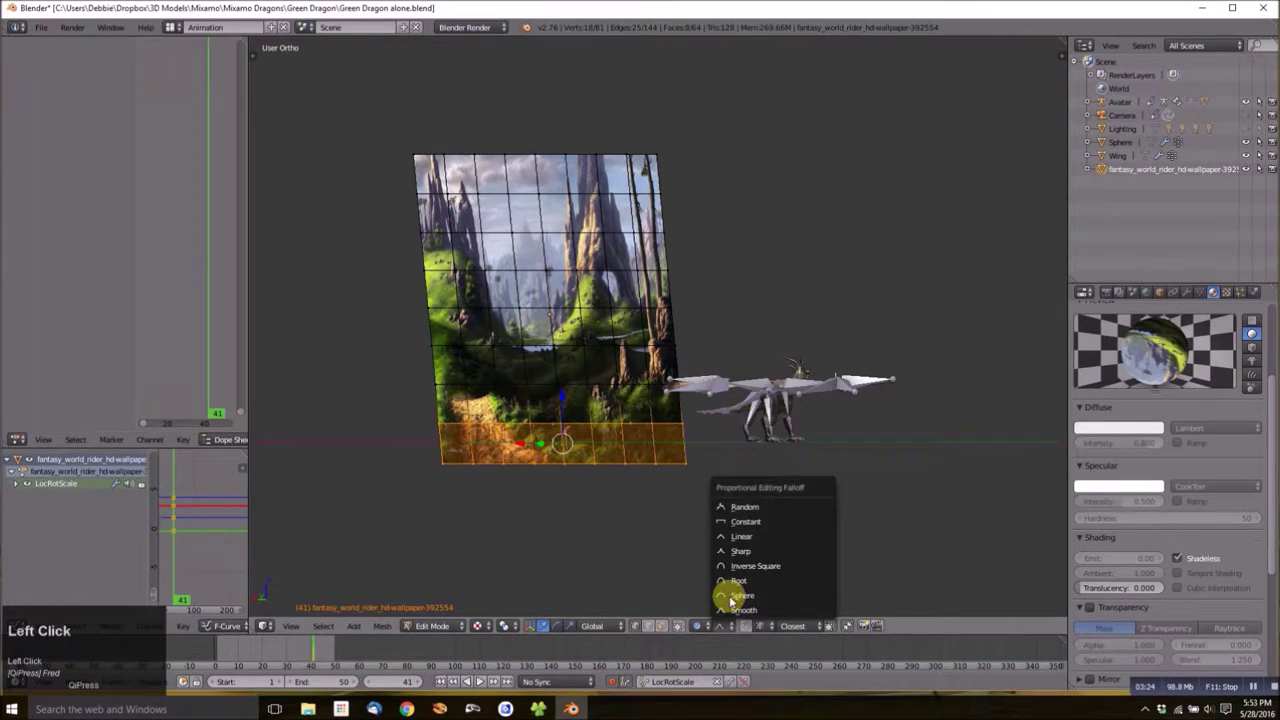
click(765, 594)
In front view, rotate the plane's lowest row of faces until nearly flat and move it beneath the dragon with proportional editing.
click(688, 392)
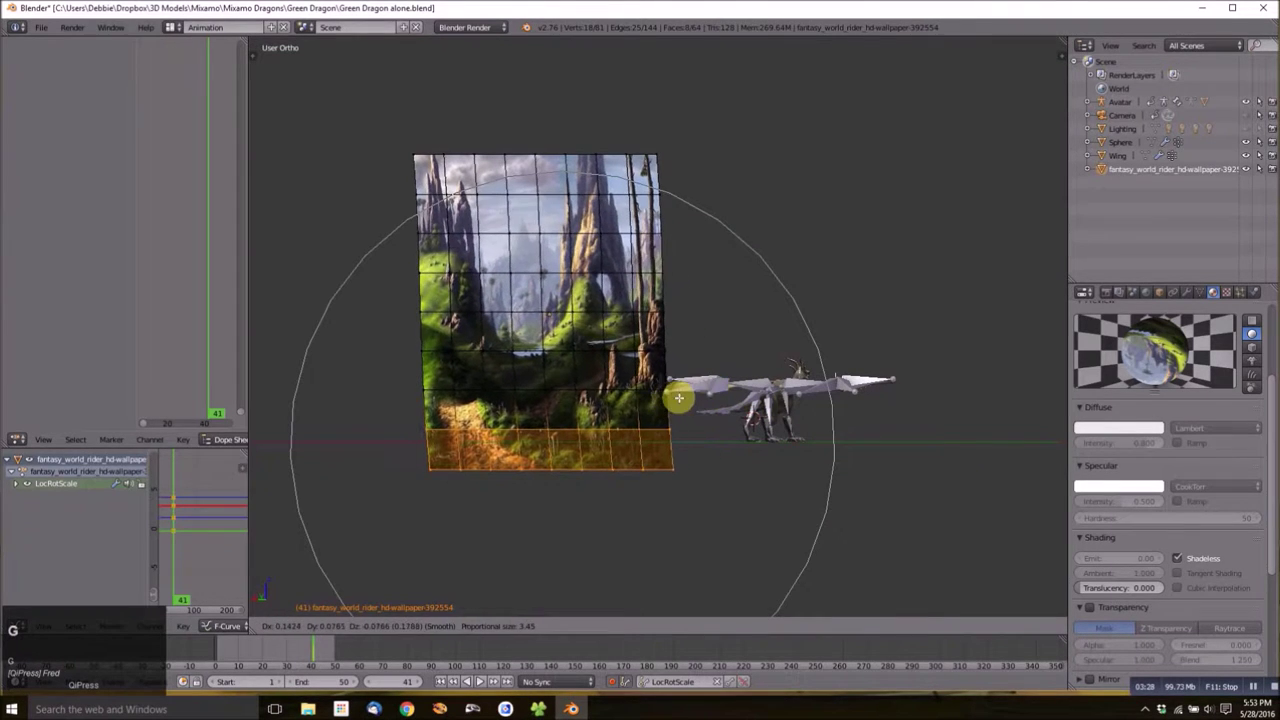
click(703, 401)
middle_drag(645, 435, 697, 366)
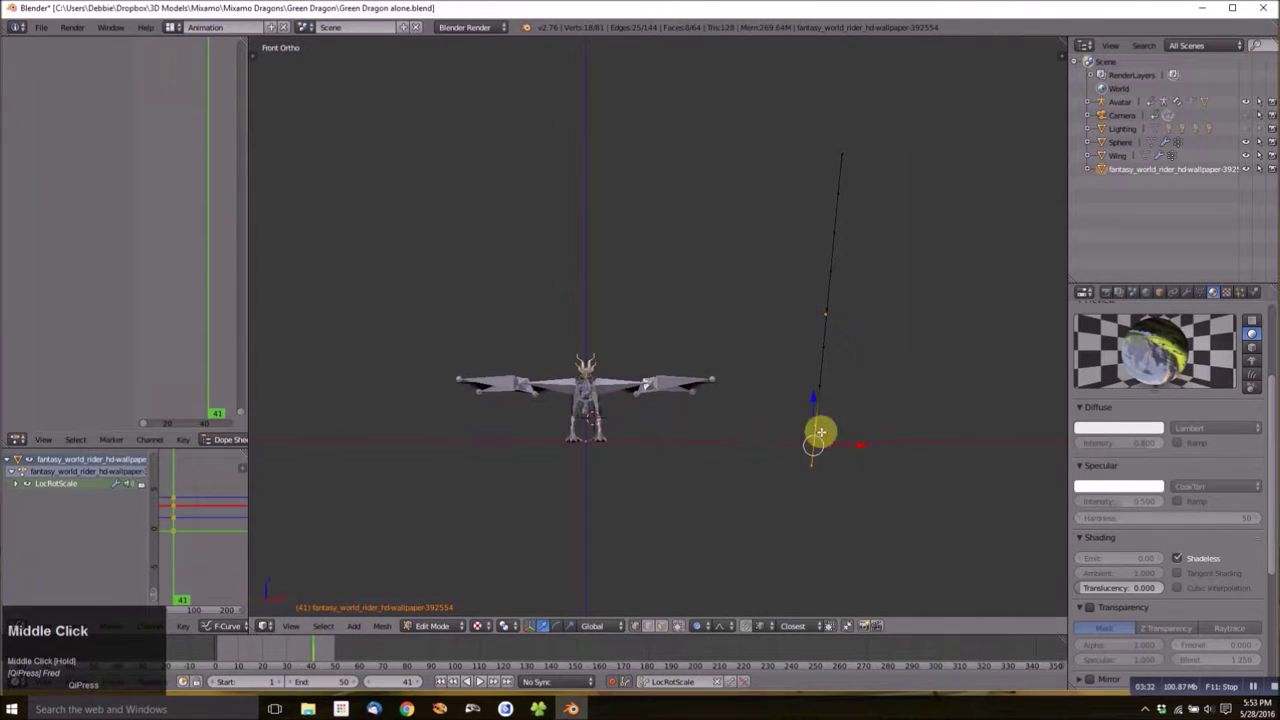
key(r)
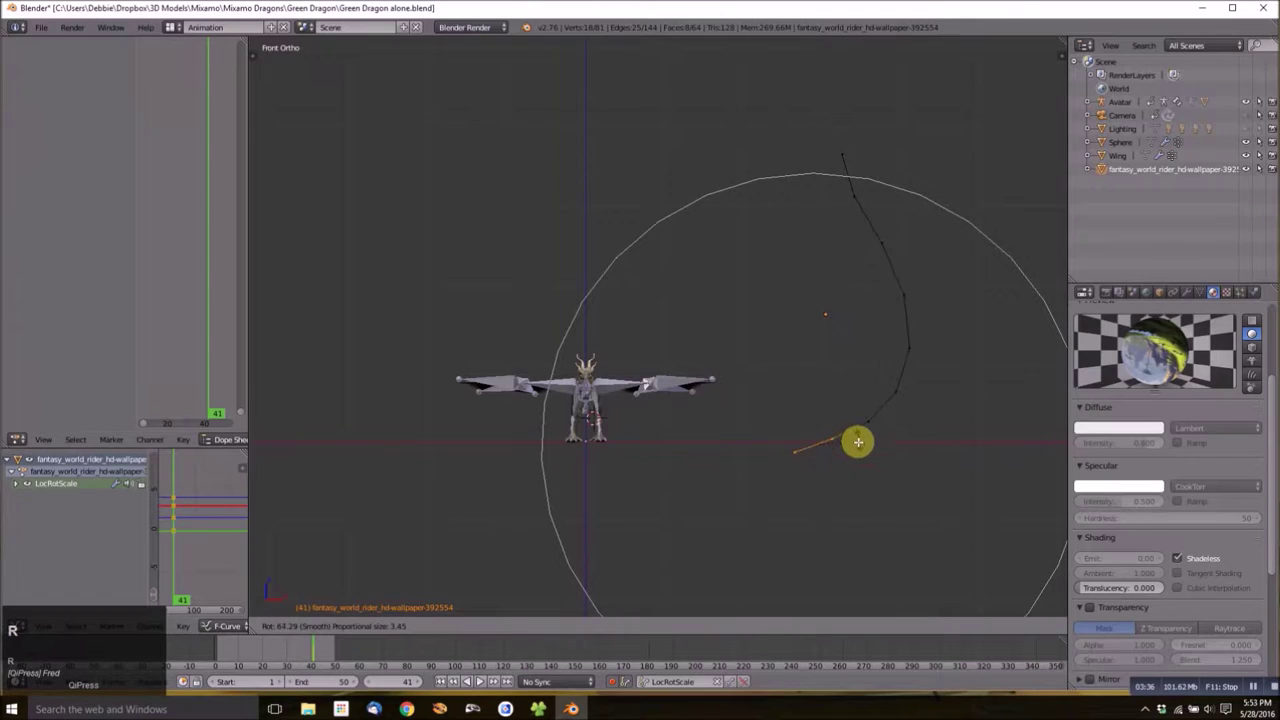
click(853, 449)
key(g)
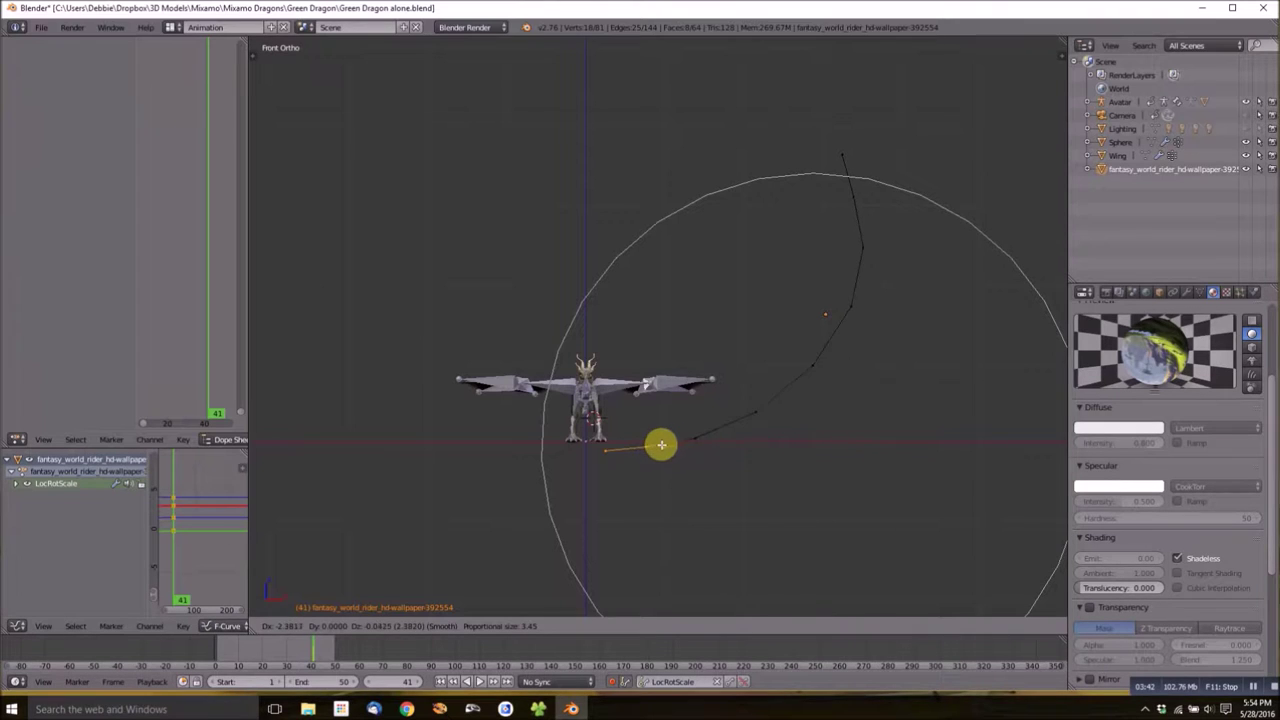
click(550, 456)
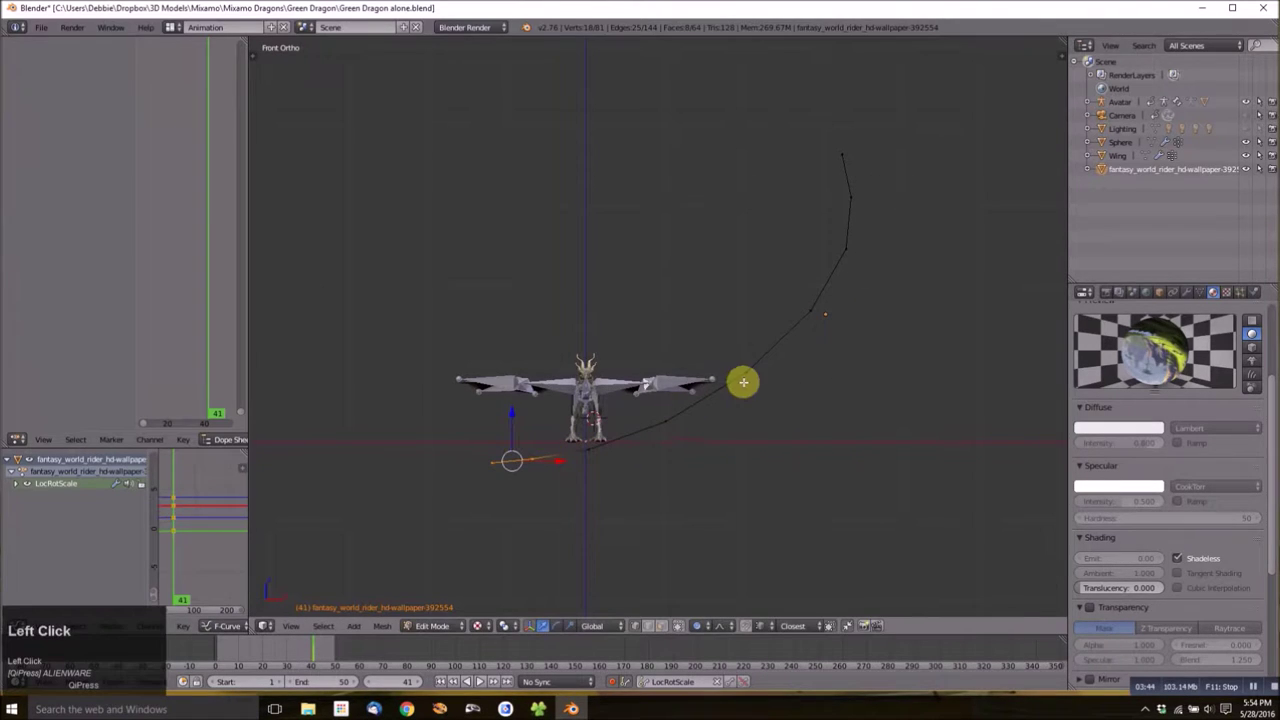
Select the plane's middle row of vertices and move it down and away from the dragon, reducing the proportional influence size to 2.14.
mouse_move(749, 357)
middle_down()
mouse_move(691, 300)
mouse_move(737, 372)
mouse_move(726, 351)
mouse_move(726, 363)
middle_up()
drag(701, 322, 782, 423)
middle_drag(782, 423, 776, 383)
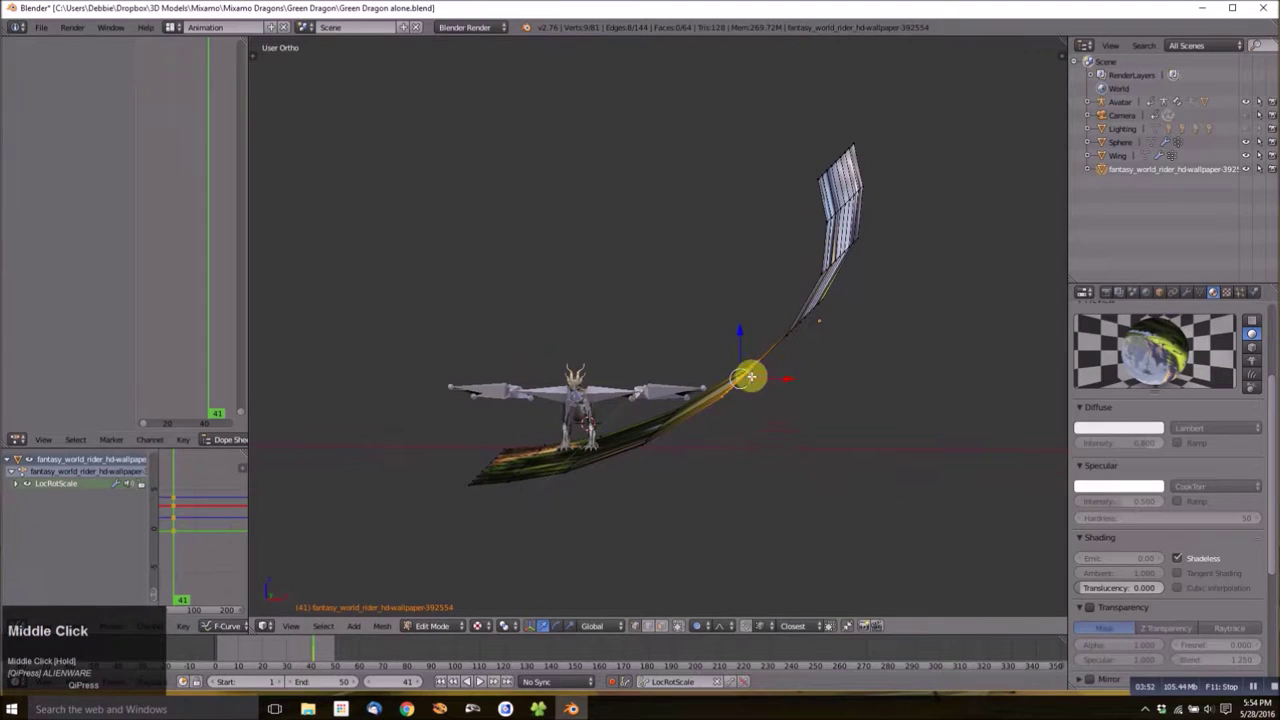
key(g)
scroll(779, 408, up, 3)
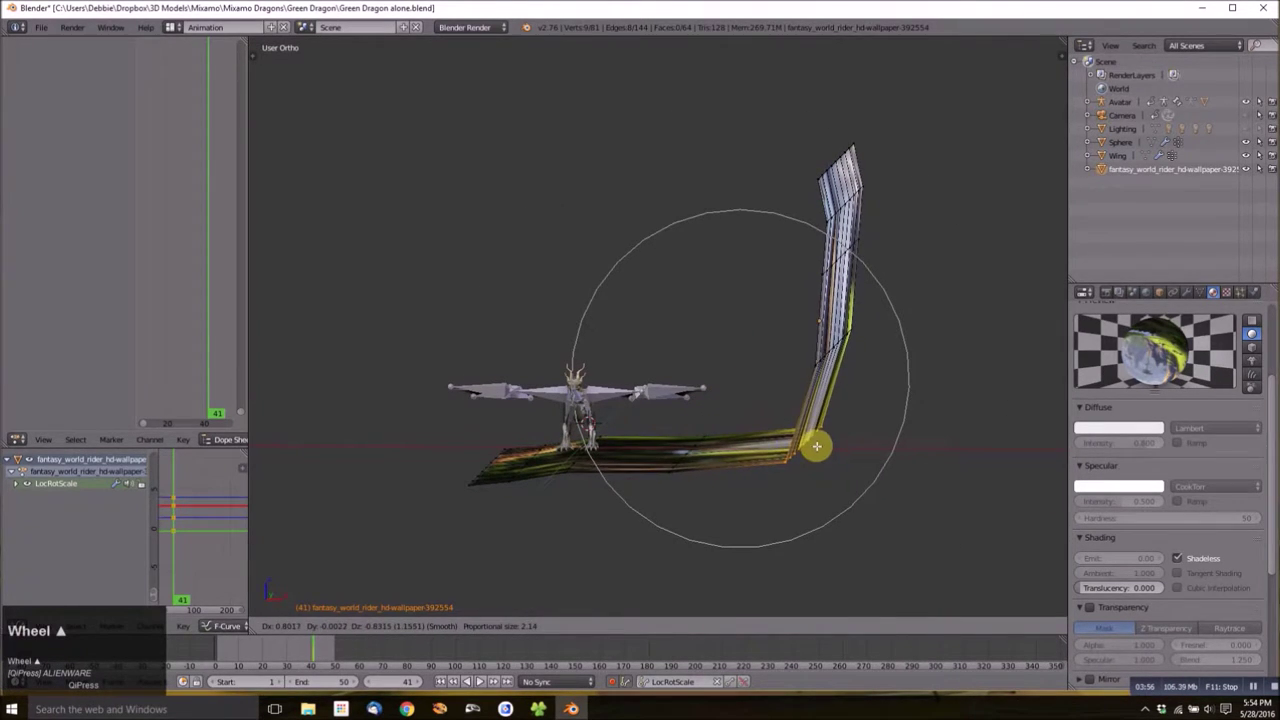
middle_click(802, 453)
Inspect the bent backdrop behind the dragon from several angles and return to Object Mode.
middle_drag(802, 453, 863, 384)
drag(742, 365, 750, 333)
middle_drag(750, 333, 690, 331)
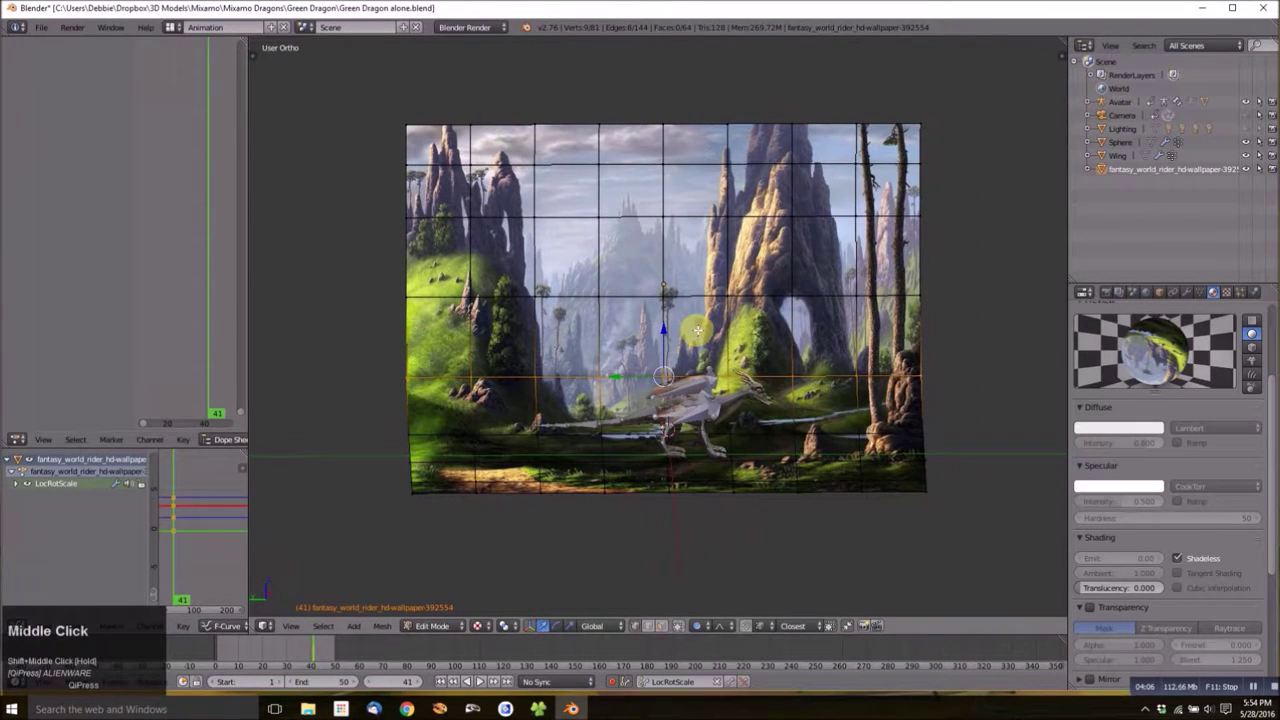
mouse_move(709, 427)
middle_down()
mouse_move(826, 411)
mouse_move(705, 418)
middle_up()
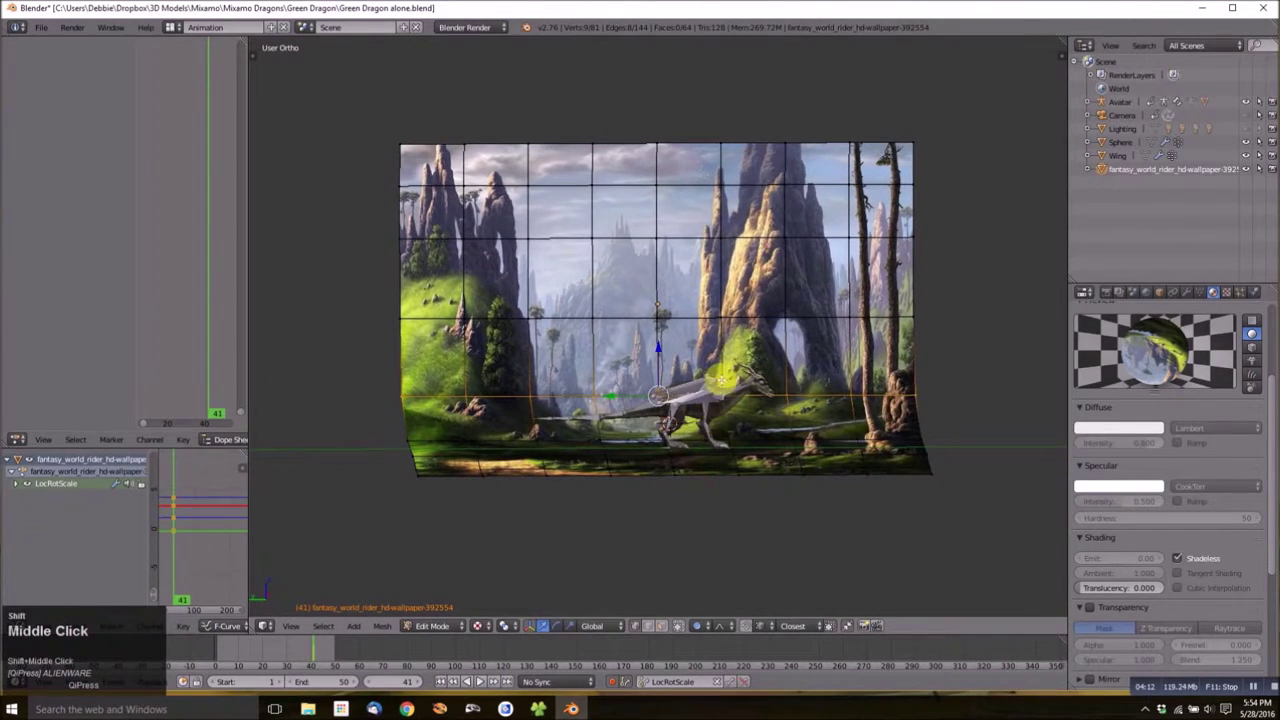
scroll(700, 416, up, 1)
scroll(703, 416, up, 2)
key(Tab)
scroll(733, 409, down, 2)
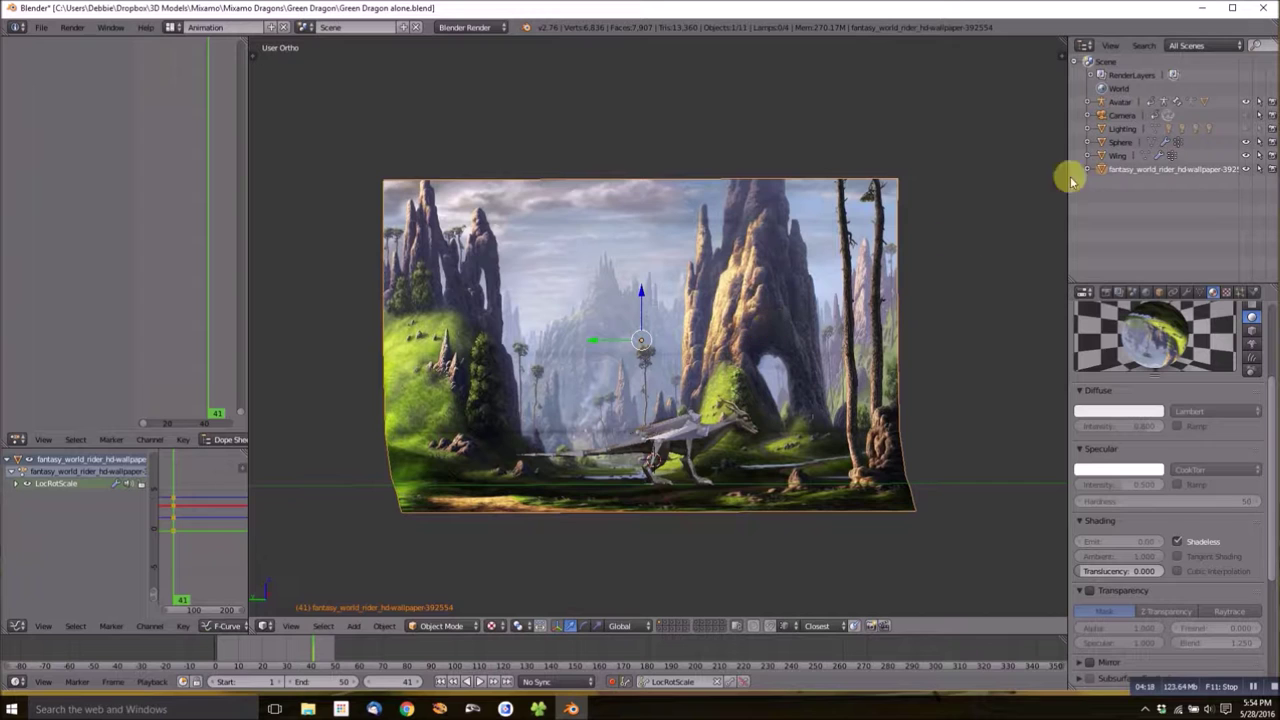
Select and unhide the camera, move it in line with the dragon, and rotate it to face the backdrop.
click(1122, 116)
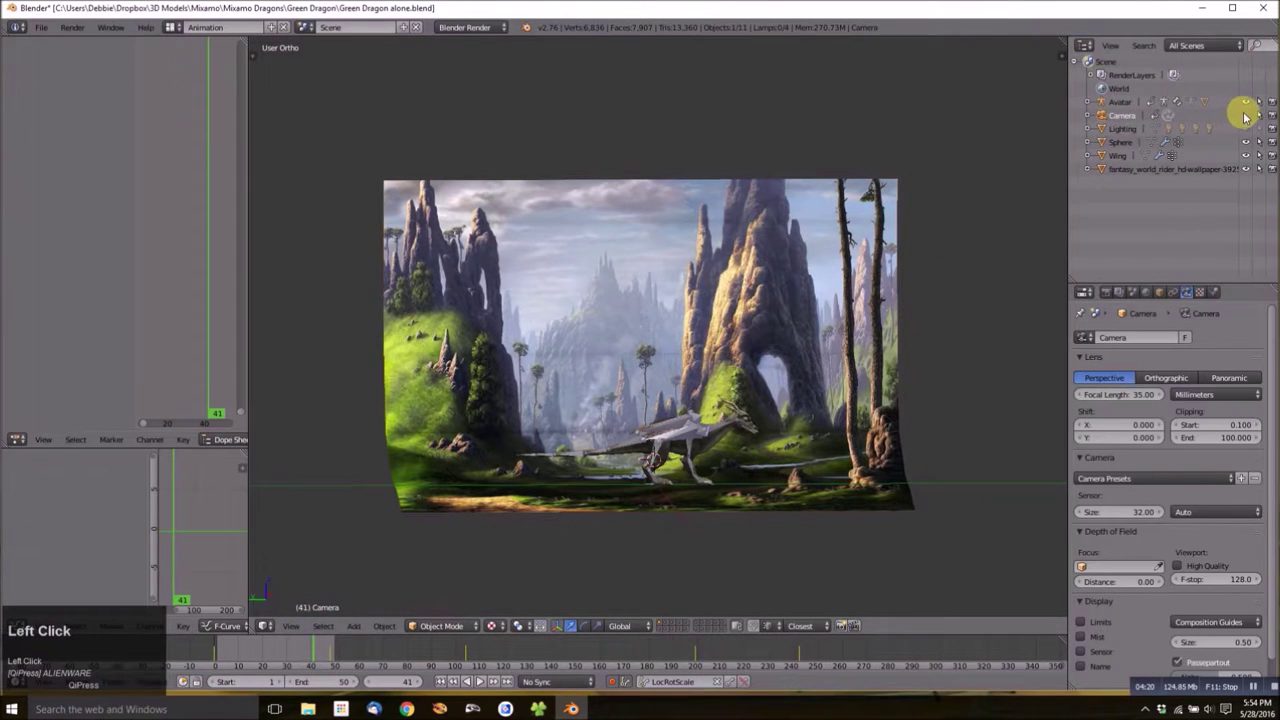
middle_drag(766, 343, 550, 430)
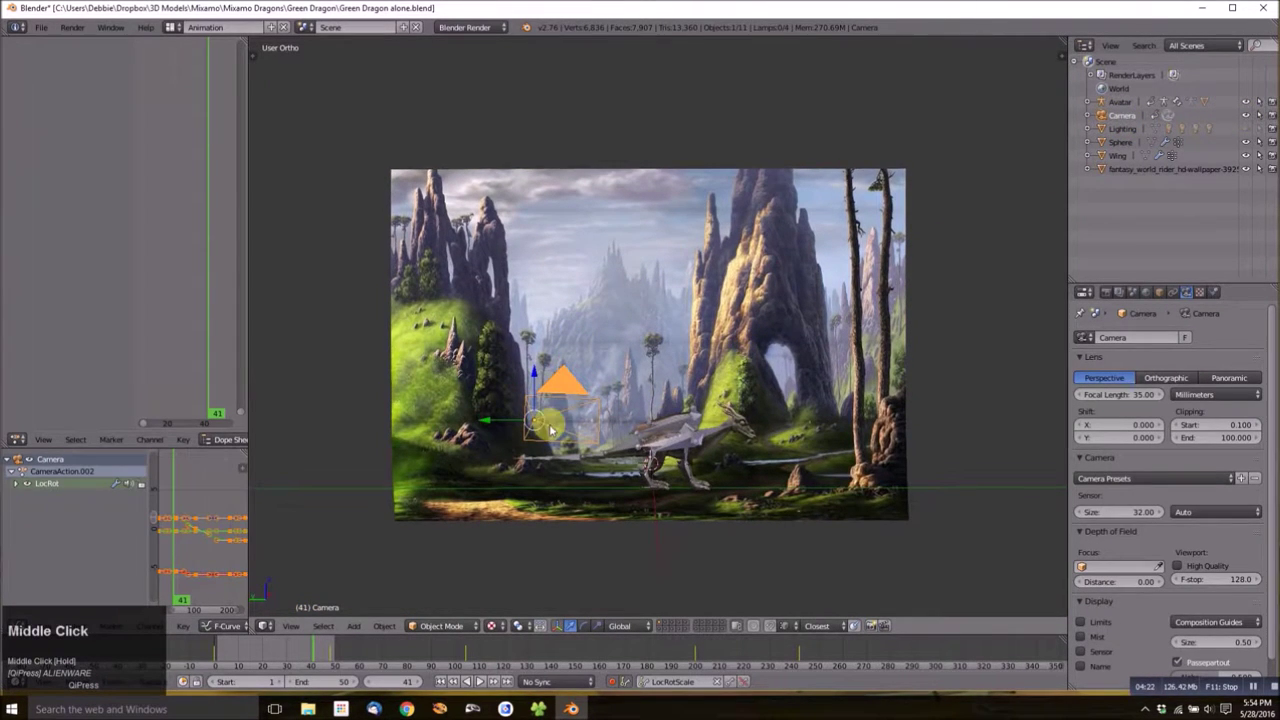
key(g)
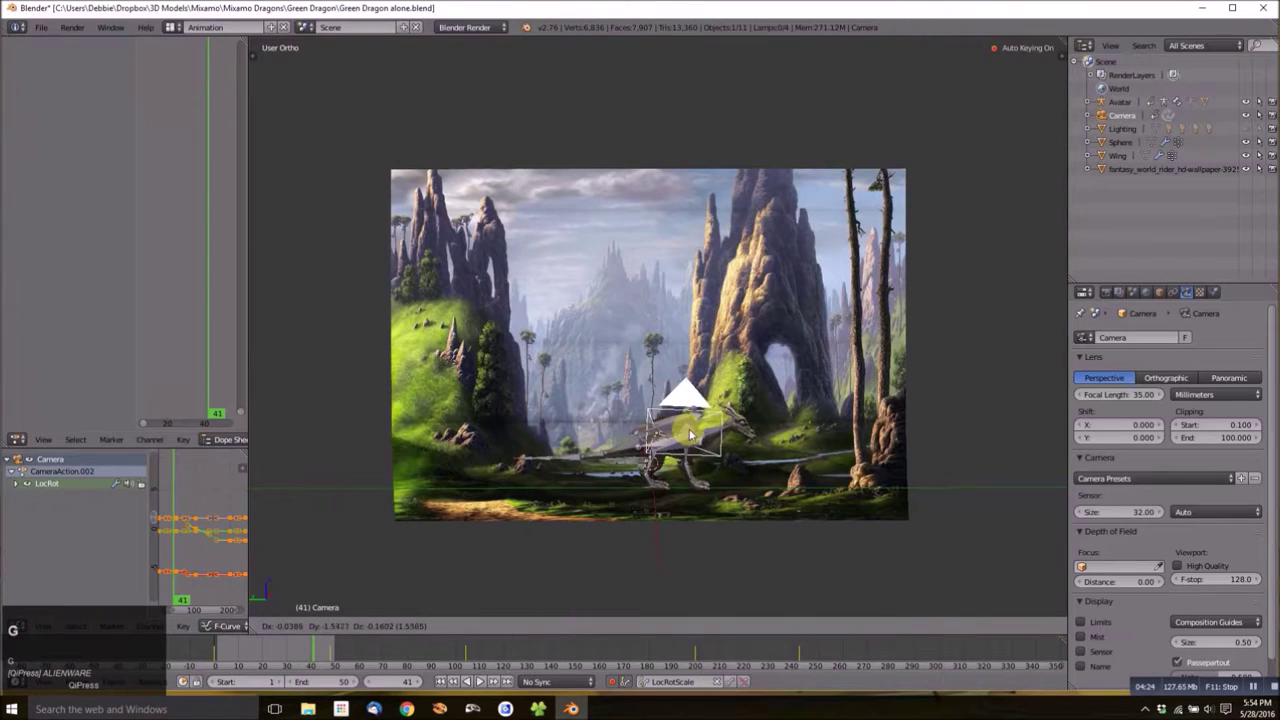
middle_drag(687, 435, 690, 572)
scroll(686, 520, down, 4)
key(r)
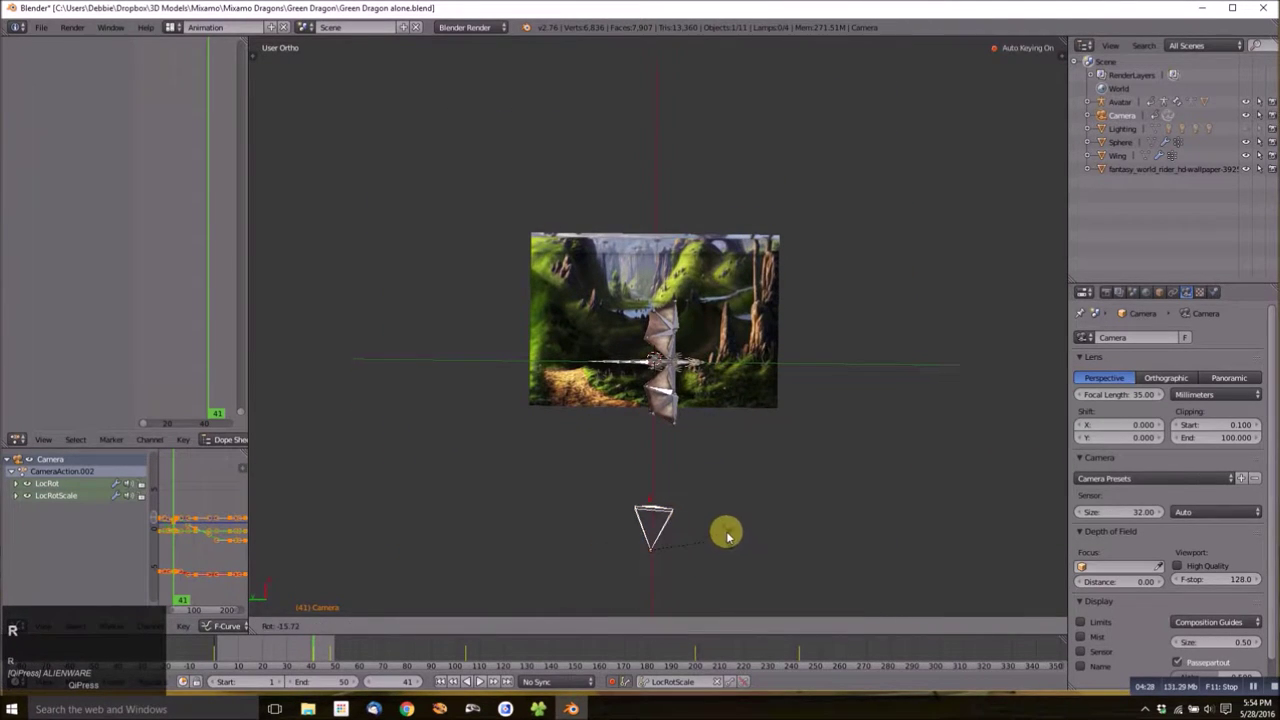
click(725, 533)
Look through the camera, adjust its rotation, and shift it along the global Y axis to centre the scene.
key(KP_0)
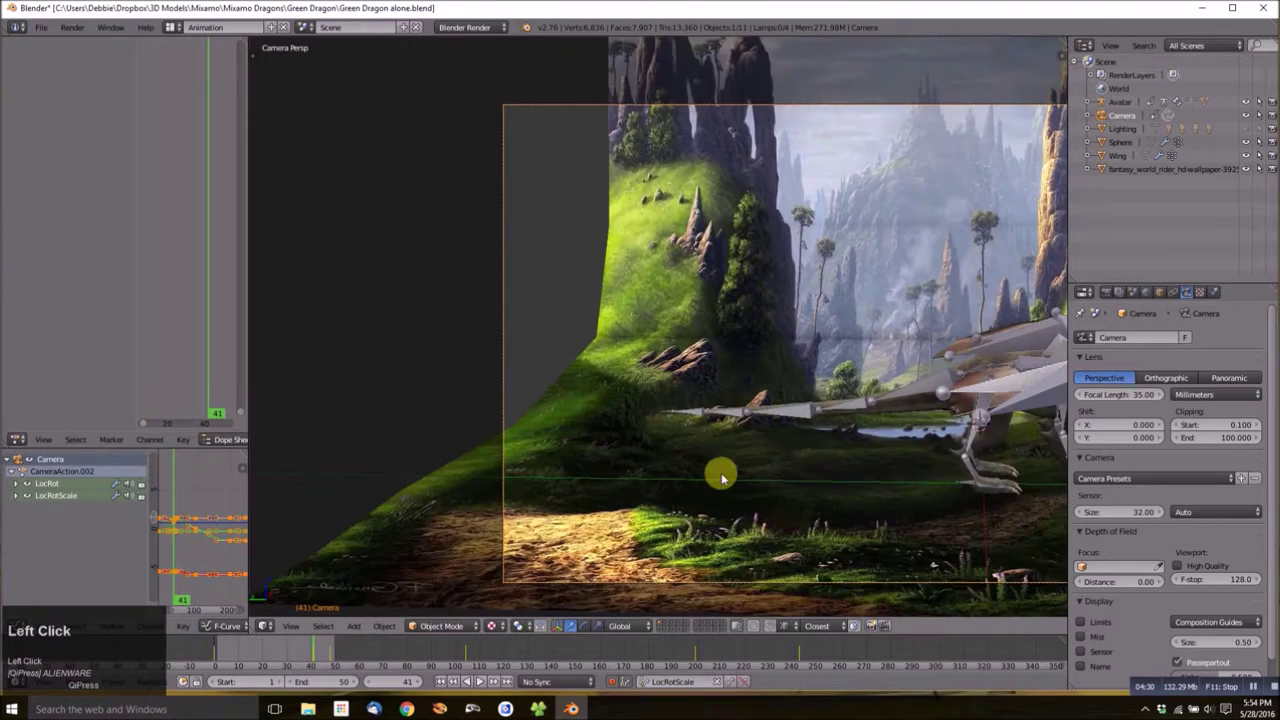
scroll(911, 430, down, 2)
shift+middle_drag(953, 351, 772, 362)
scroll(772, 362, down, 1)
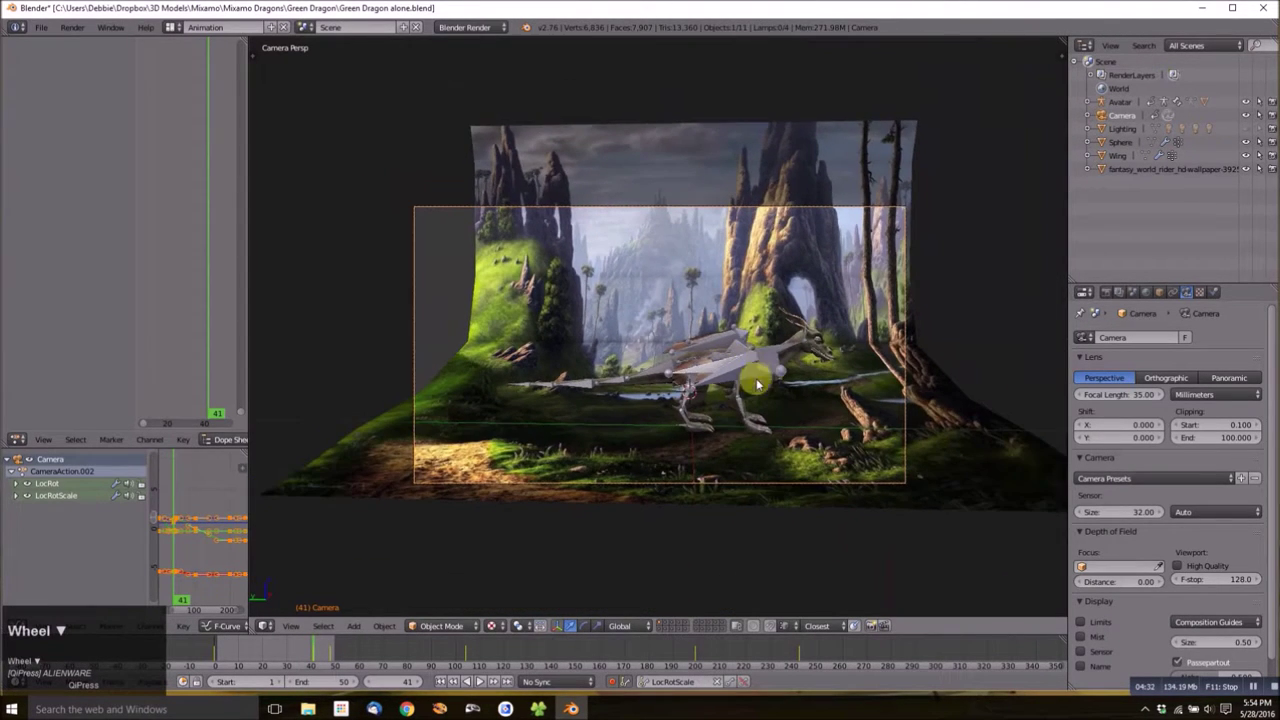
key(r)
click(766, 372)
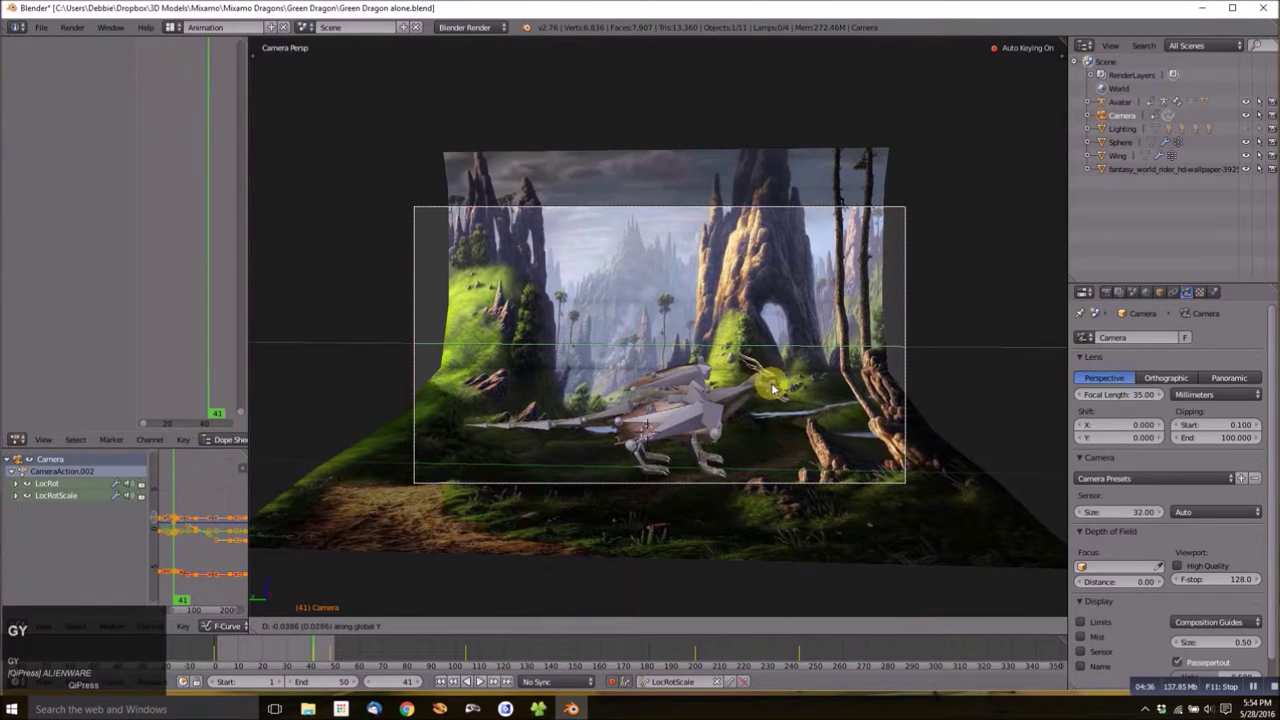
click(766, 392)
Move the camera back along the global X axis so the whole dragon and more of the floor fit in frame.
key(g)
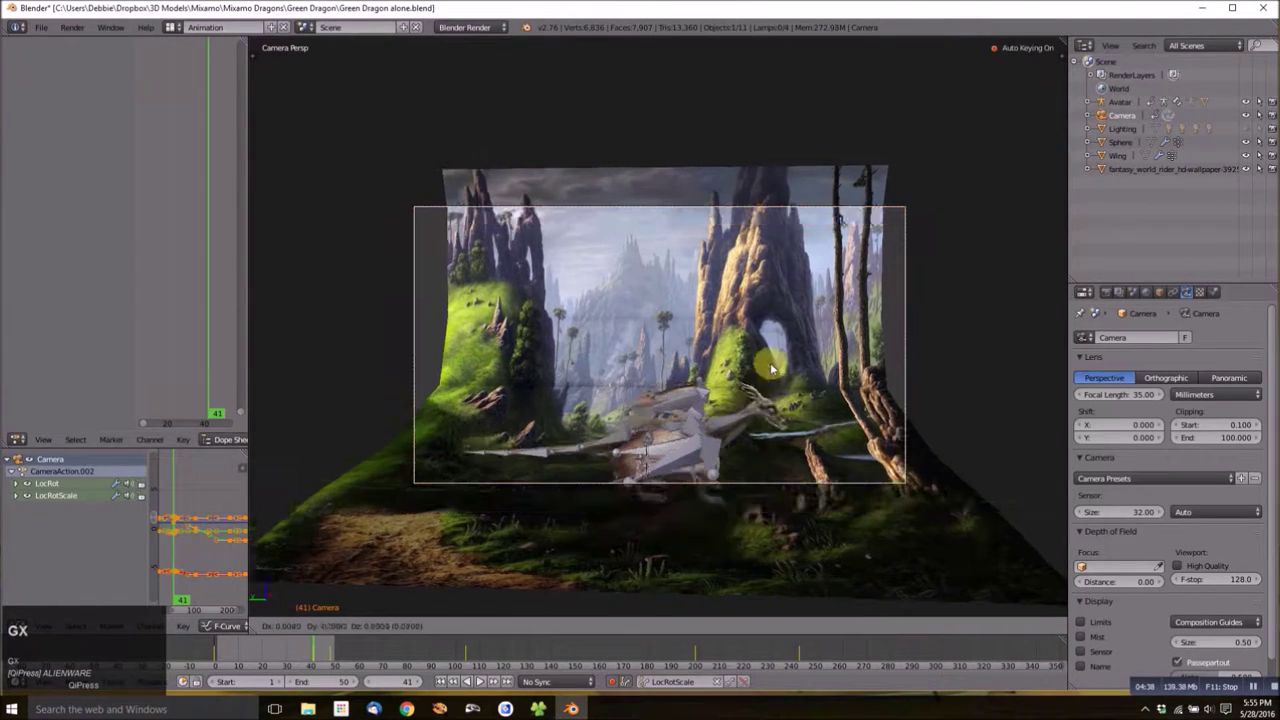
key(x)
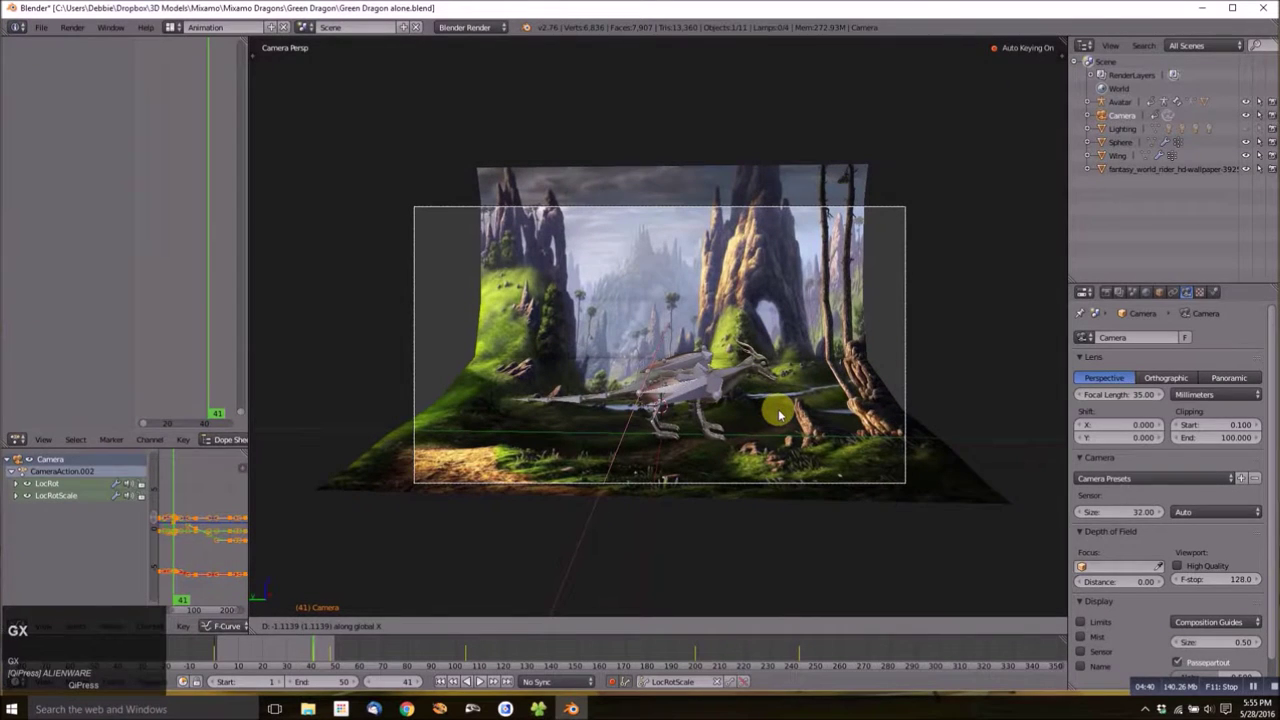
shift+middle_click(779, 413)
shift+middle_drag(766, 402, 788, 386)
Edit the backdrop mesh and pull a right-edge vertex outward, enlarging the proportional influence size to 3.14.
click(831, 353)
key(Tab)
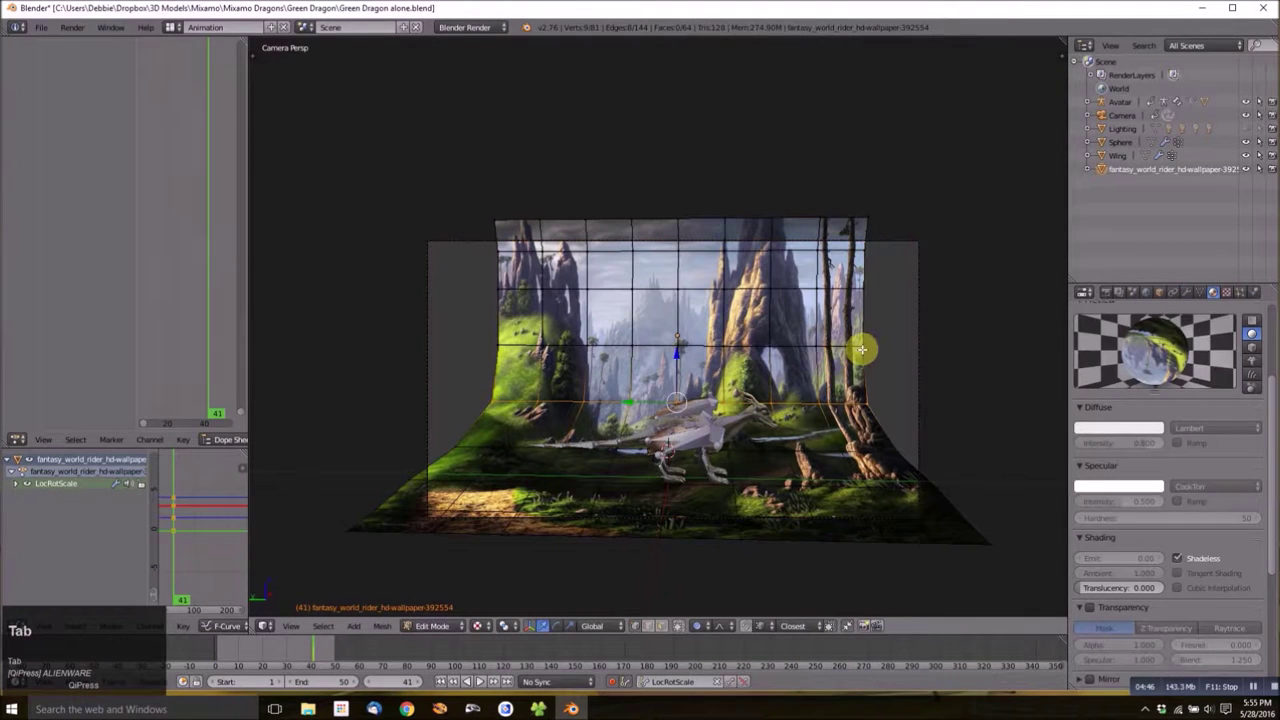
right_click(866, 347)
key(g)
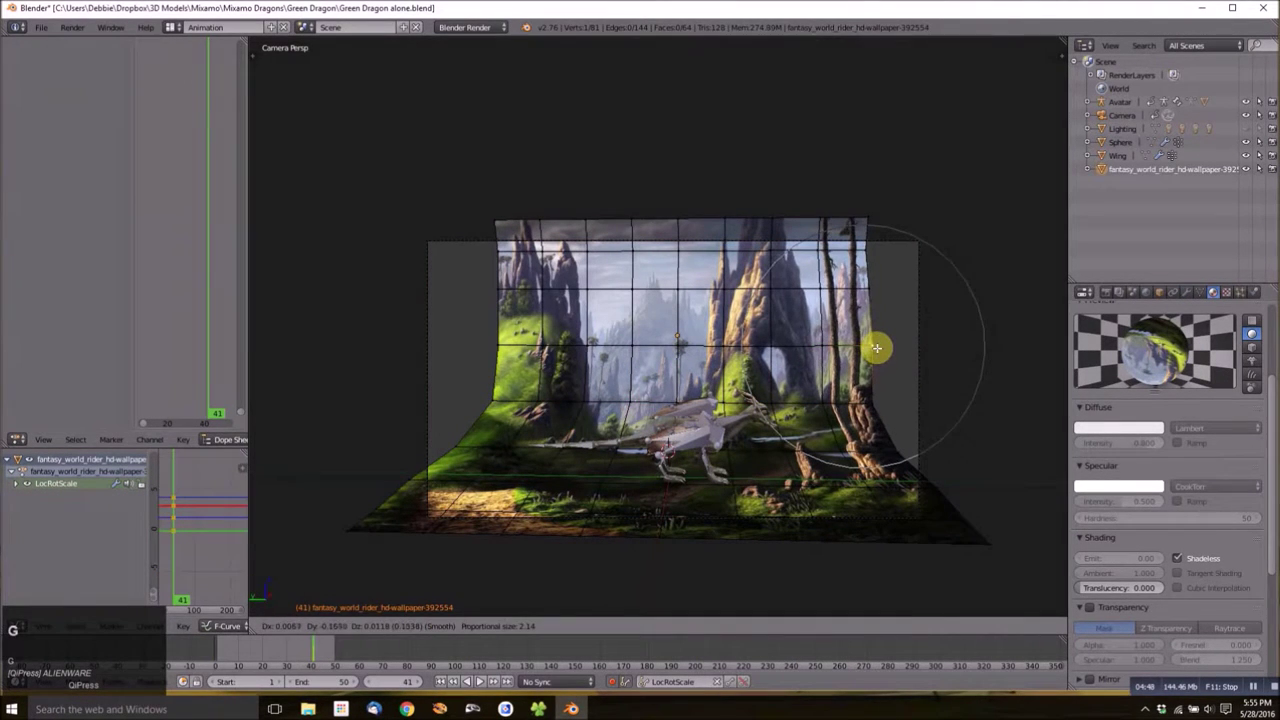
scroll(884, 346, down, 4)
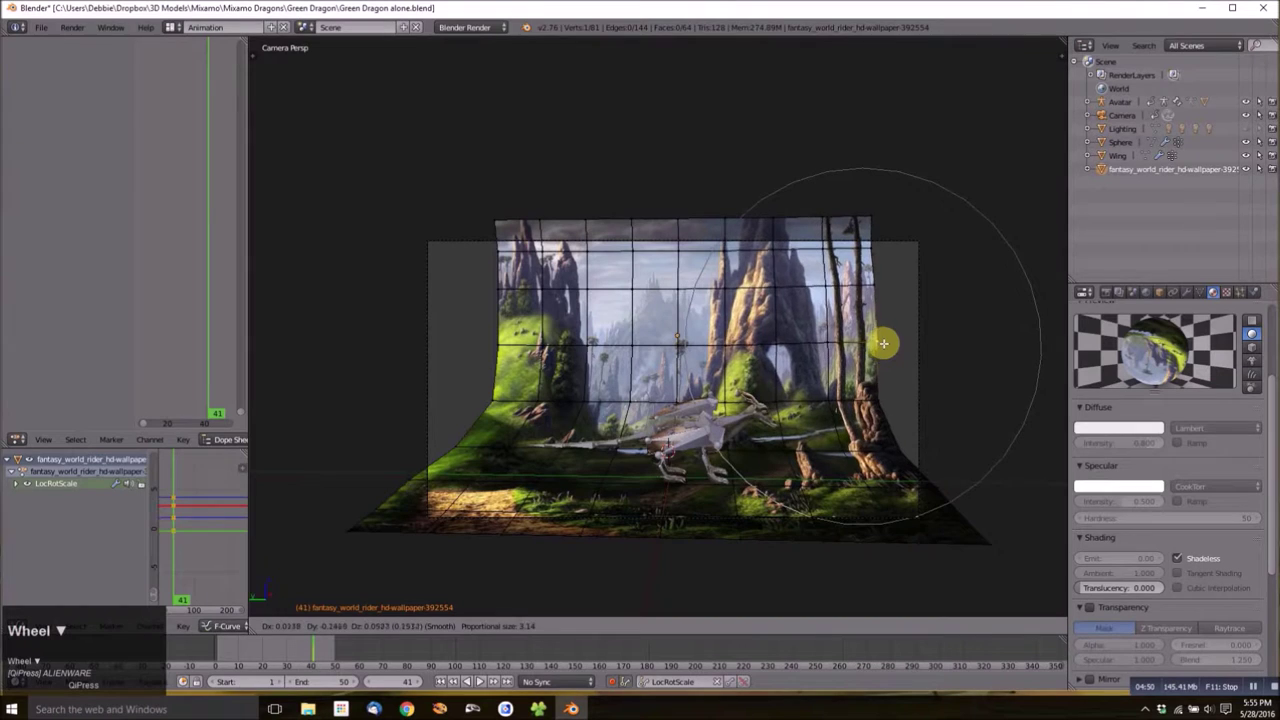
click(897, 350)
Pull the remaining upper, corner and lower right-edge vertices of the backdrop outward to cover the right side of the camera frame.
key(g)
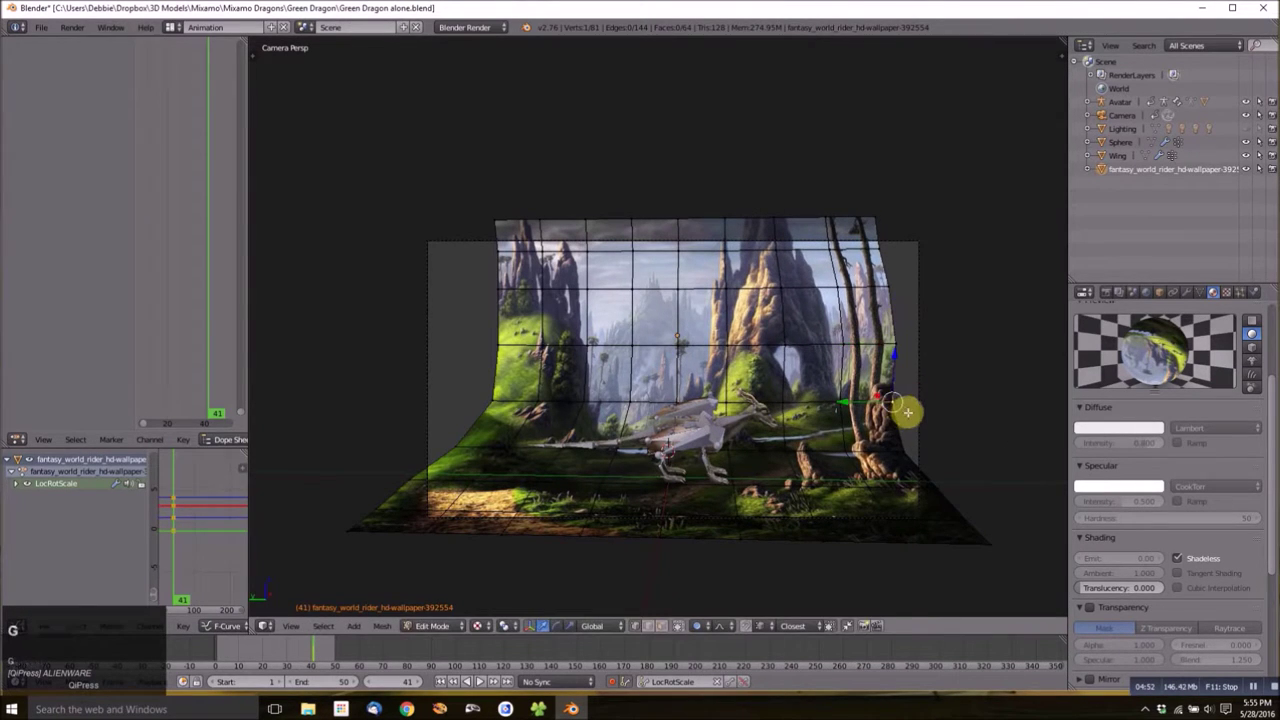
click(900, 271)
right_click(889, 234)
key(g)
right_click(907, 222)
key(g)
click(920, 222)
right_click(907, 414)
key(g)
click(923, 444)
Pull the upper, middle and lower left-edge vertices of the backdrop outward toward the left side of the camera frame.
right_click(468, 271)
key(g)
click(474, 256)
key(g)
click(460, 345)
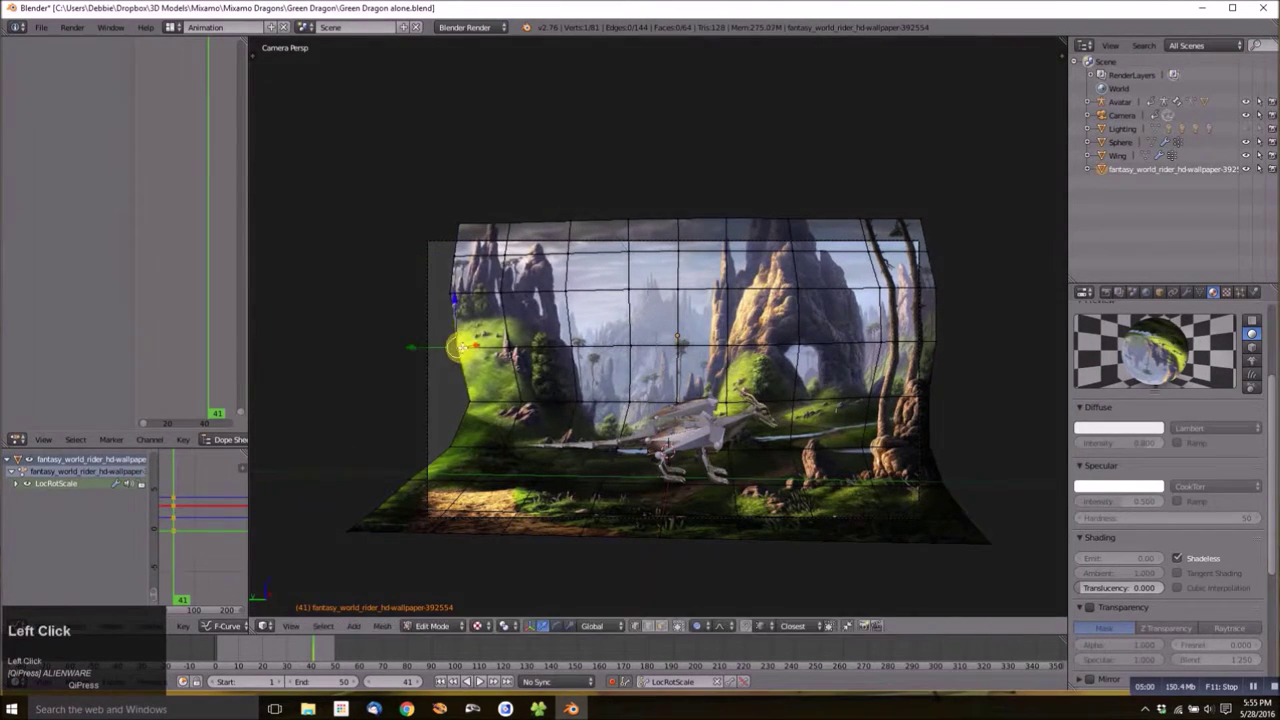
key(g)
click(442, 420)
key(g)
click(429, 434)
Stretch the backdrop's upper left edge and top-left corner outward beyond the camera frame.
key(g)
click(436, 277)
key(g)
right_click(442, 271)
key(g)
click(427, 221)
key(g)
click(405, 216)
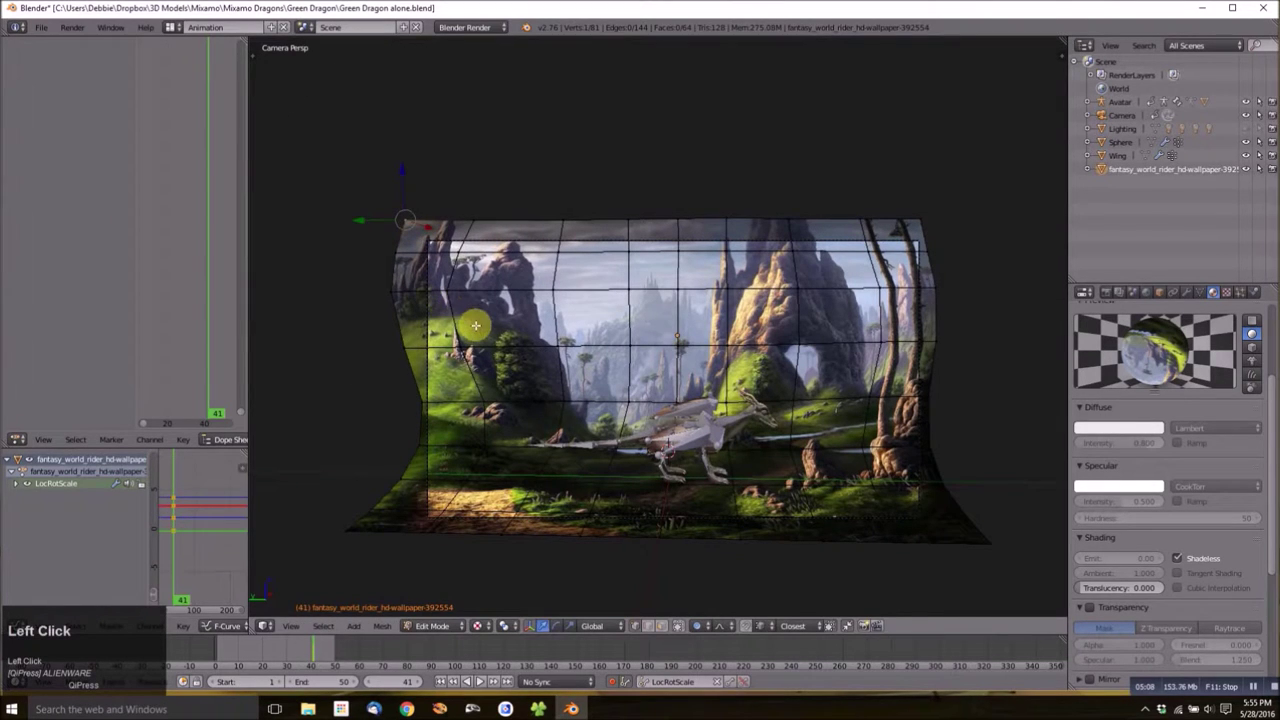
Rotate the mesh around the top-left corner vertex by about 17 degrees with proportional editing, and nudge the corner slightly down.
key(g)
click(478, 285)
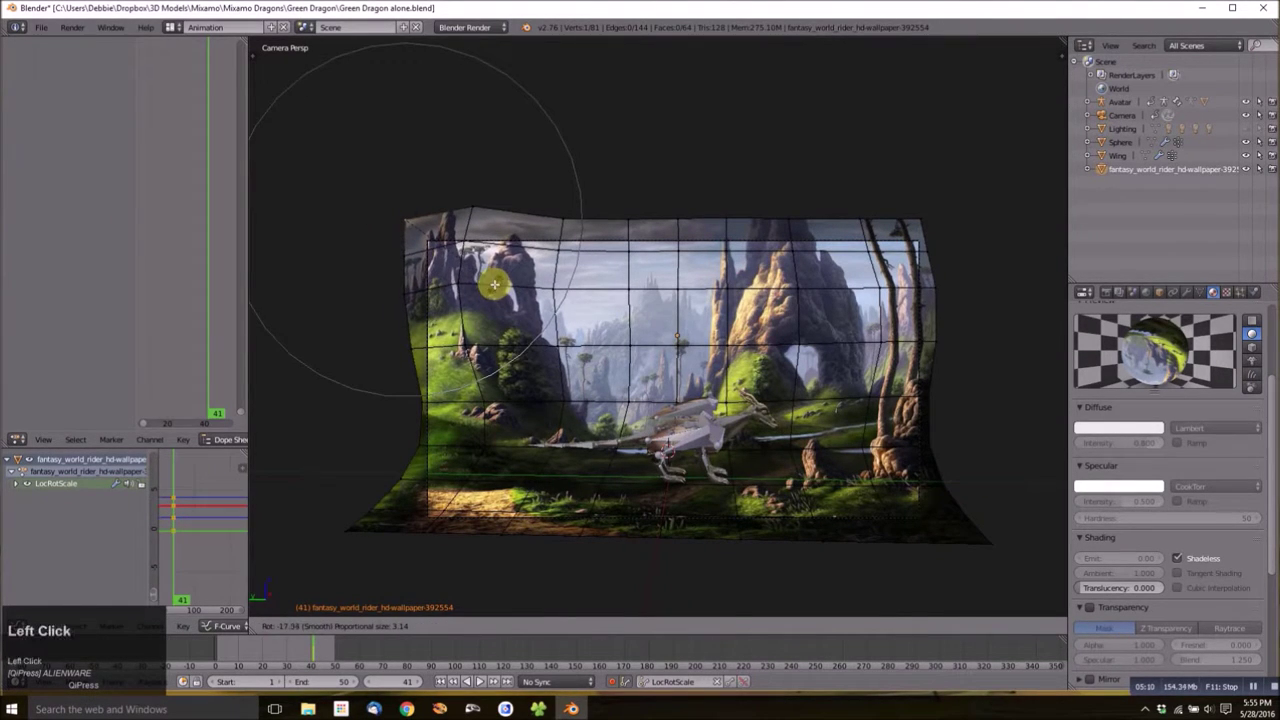
key(g)
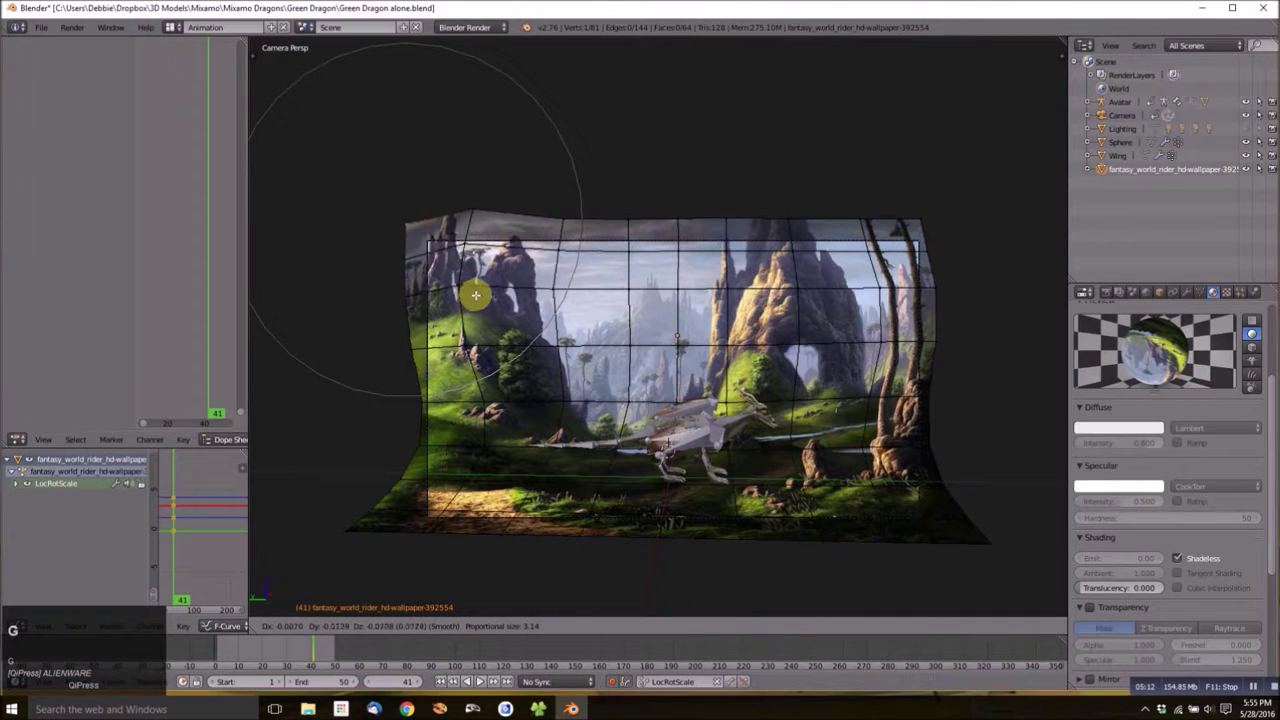
click(481, 297)
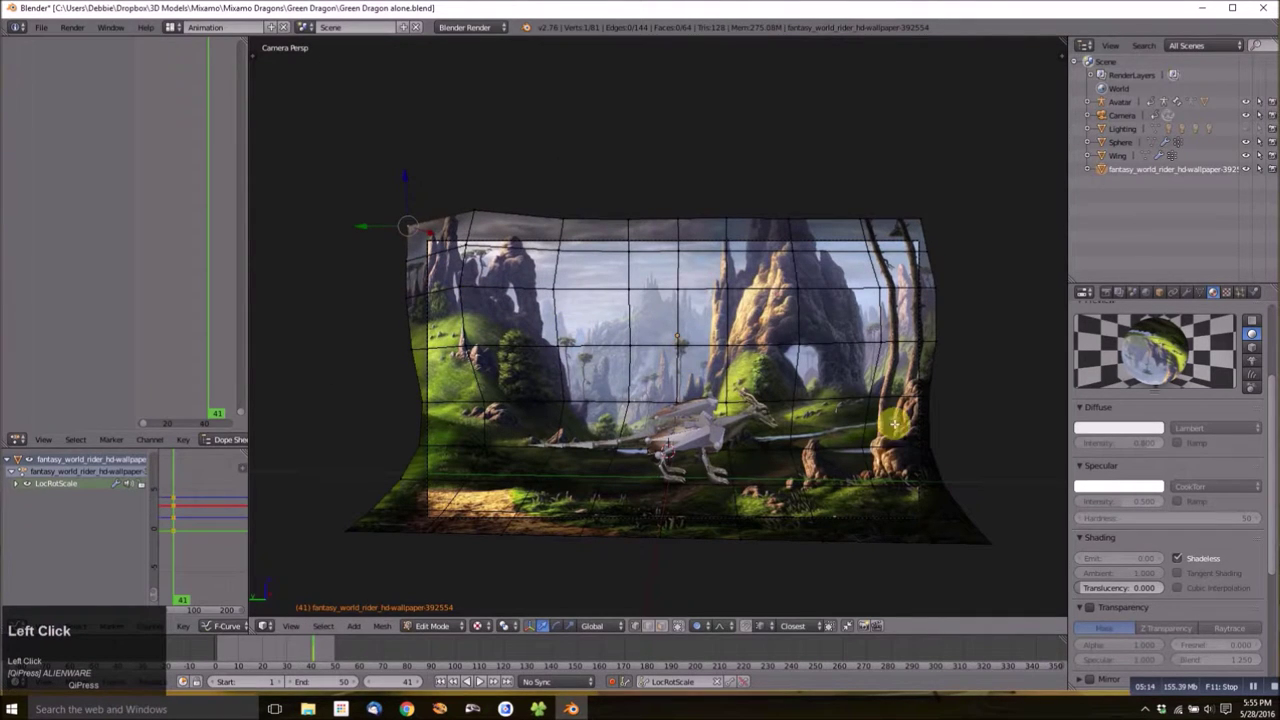
Adjust the upper and middle right-edge vertices of the backdrop with proportional editing to cover the right side of the camera frame.
key(g)
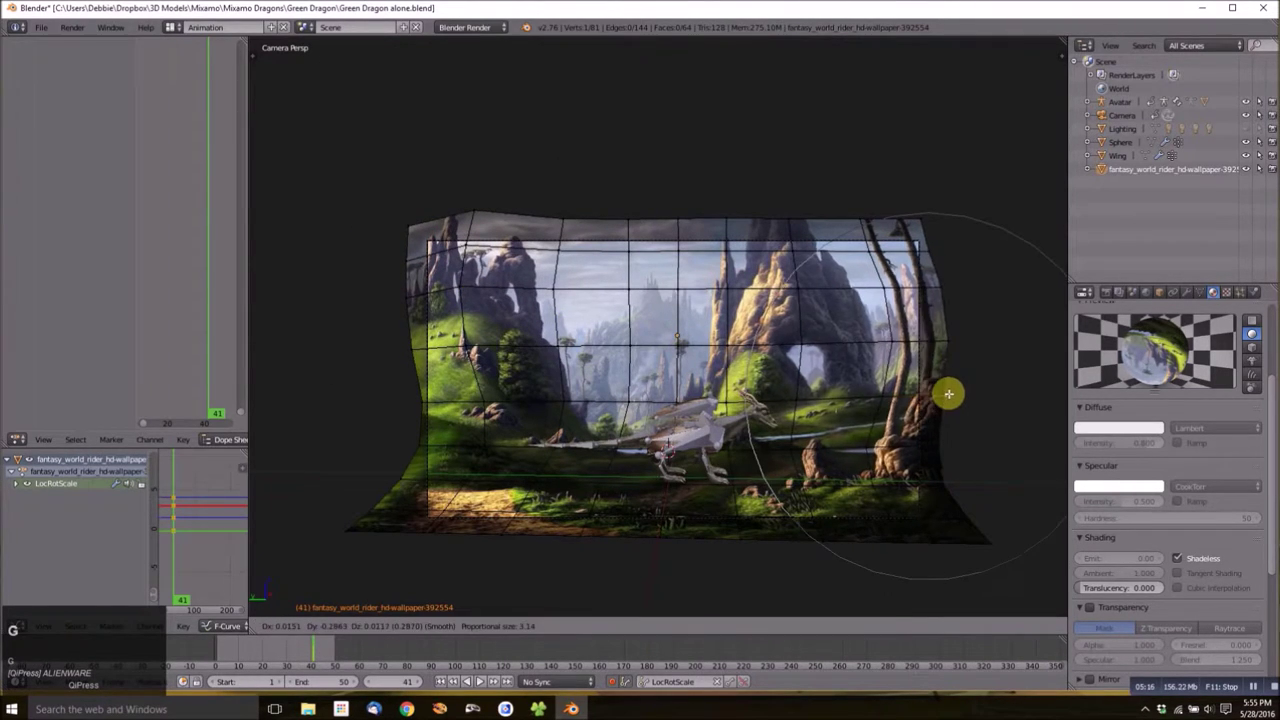
click(924, 392)
key(g)
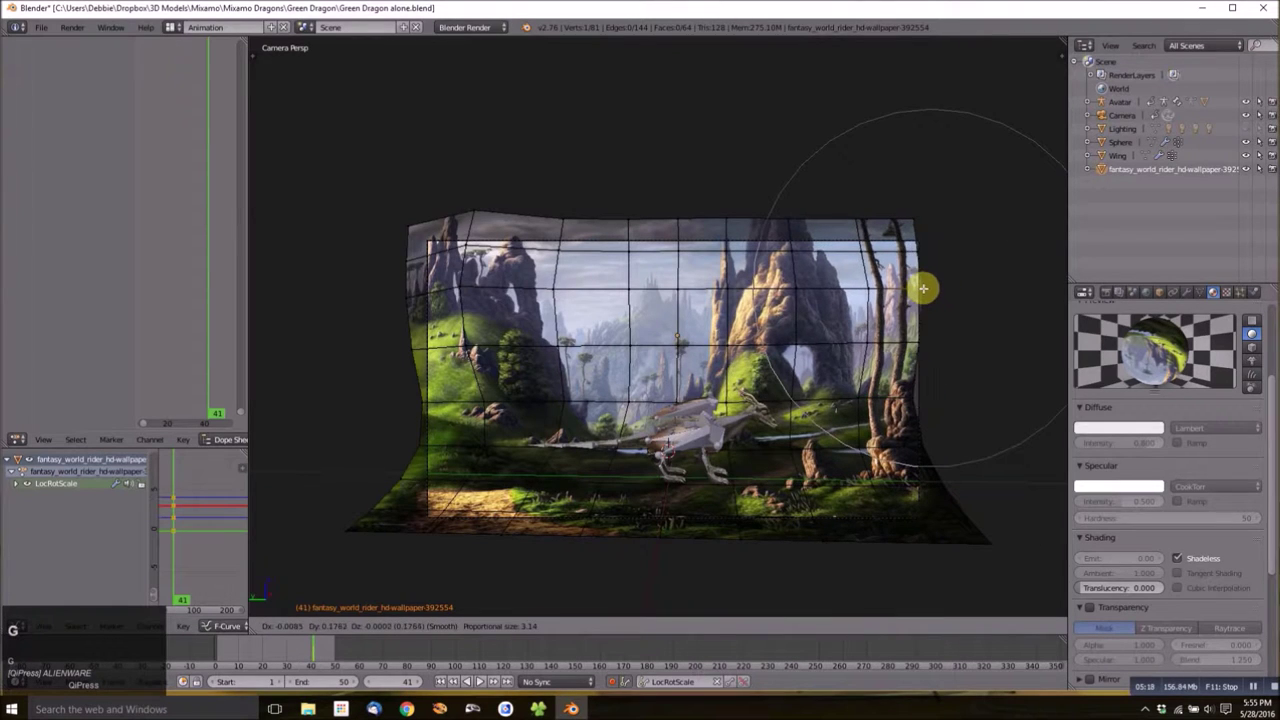
click(922, 287)
right_click(906, 401)
key(g)
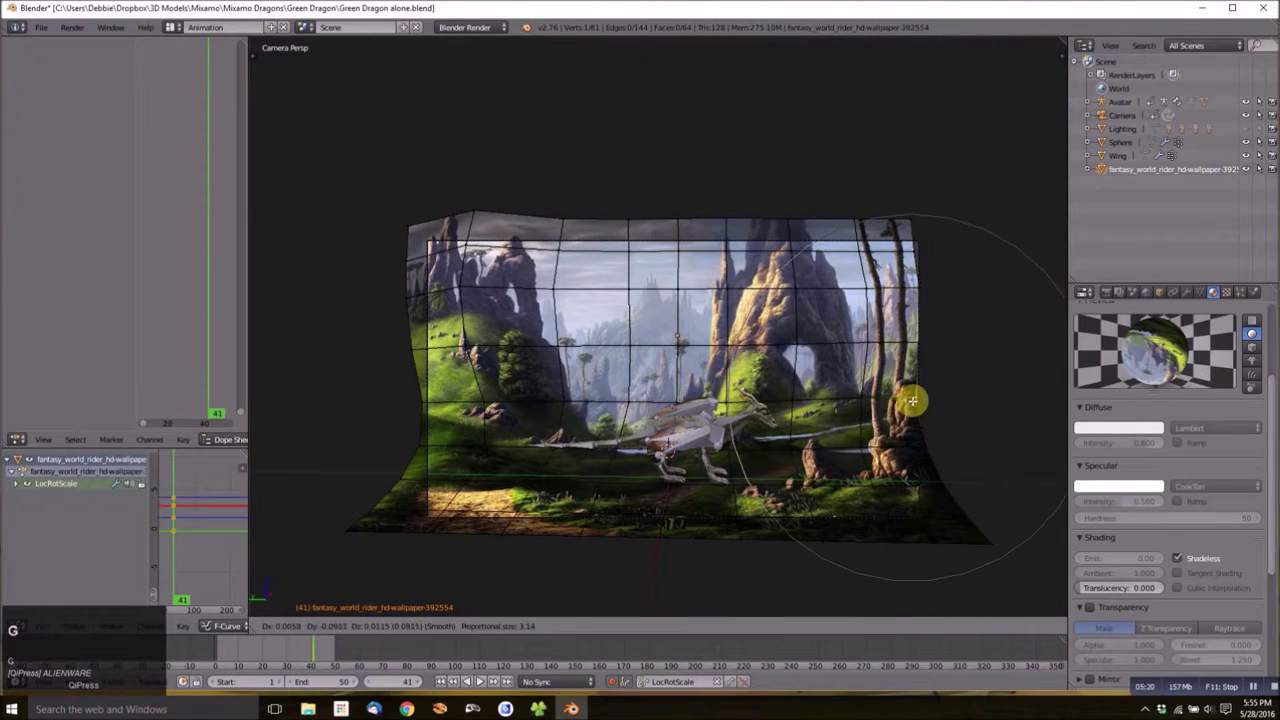
click(922, 401)
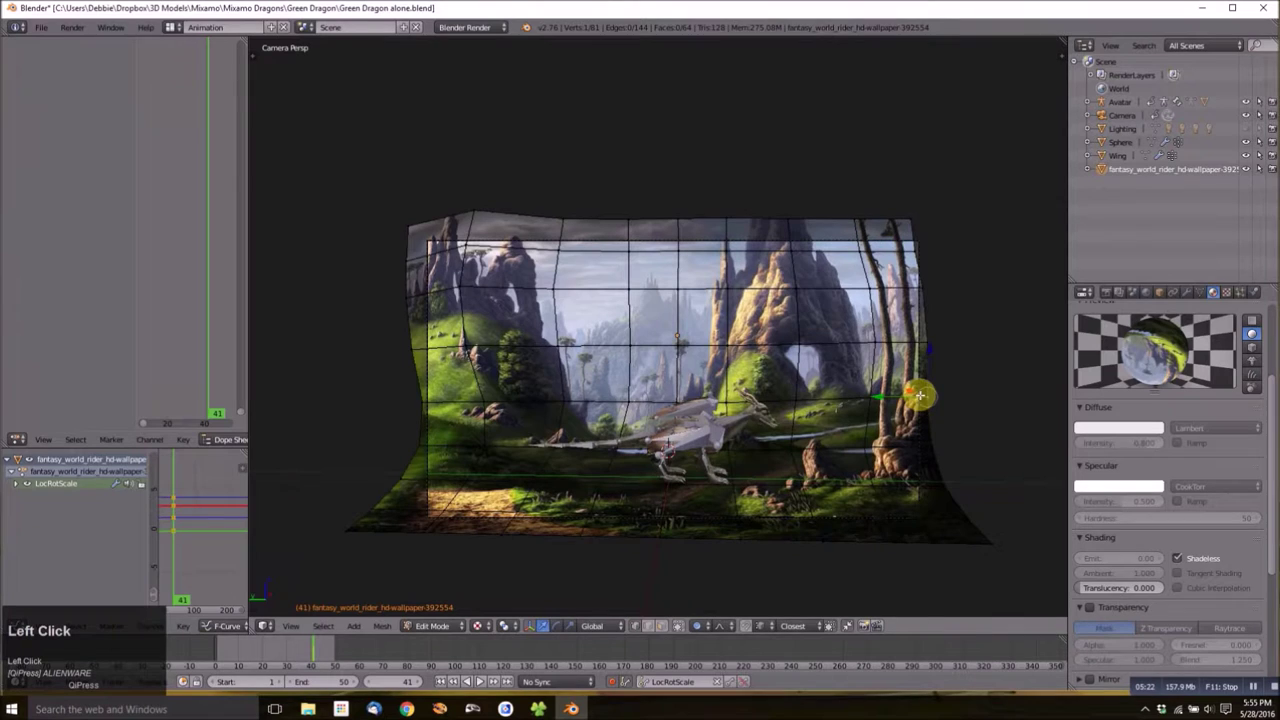
Pull the backdrop's upper right-edge vertex outward and down beyond the camera frame, and leave Edit Mode.
right_click(901, 246)
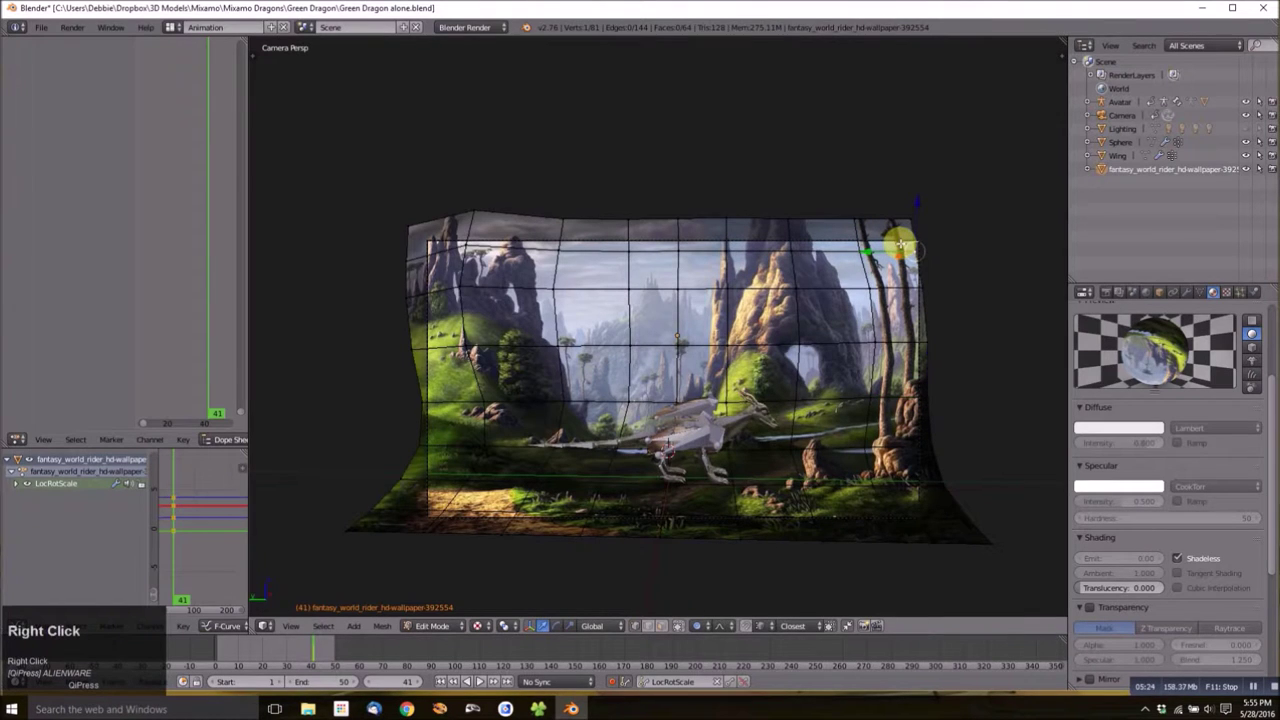
key(g)
right_click(906, 243)
key(g)
click(909, 240)
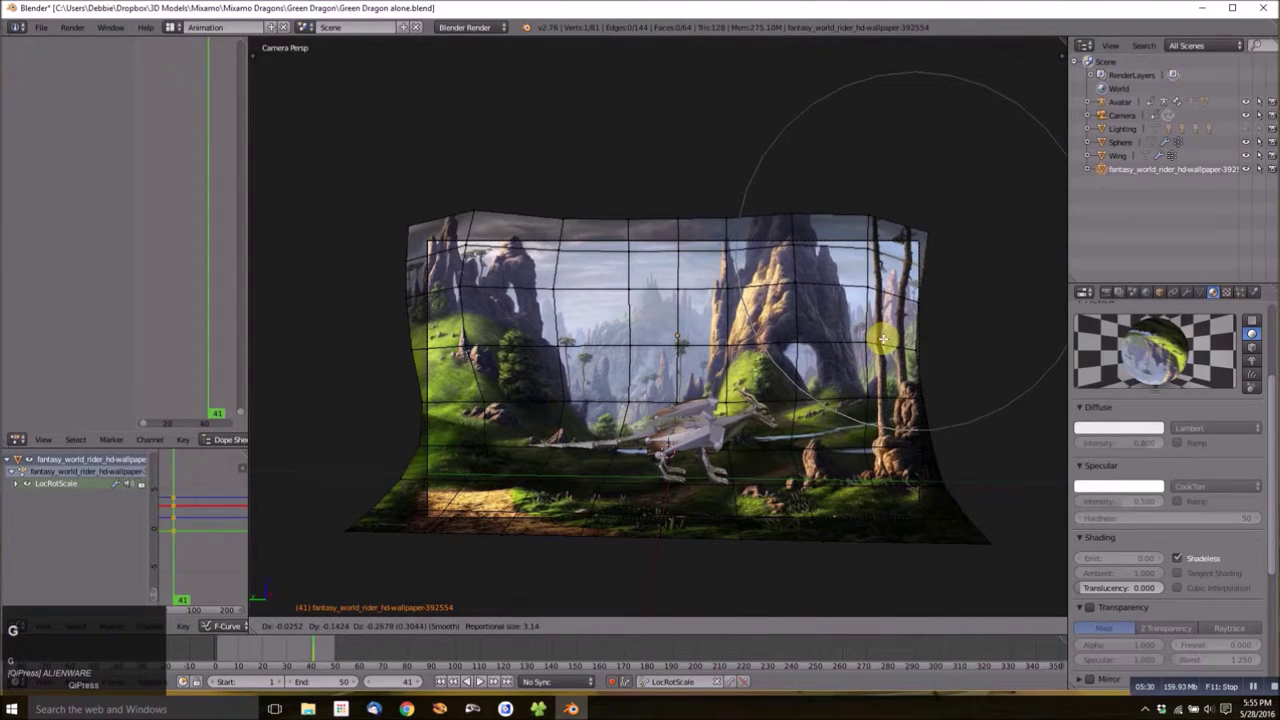
click(762, 441)
key(Tab)
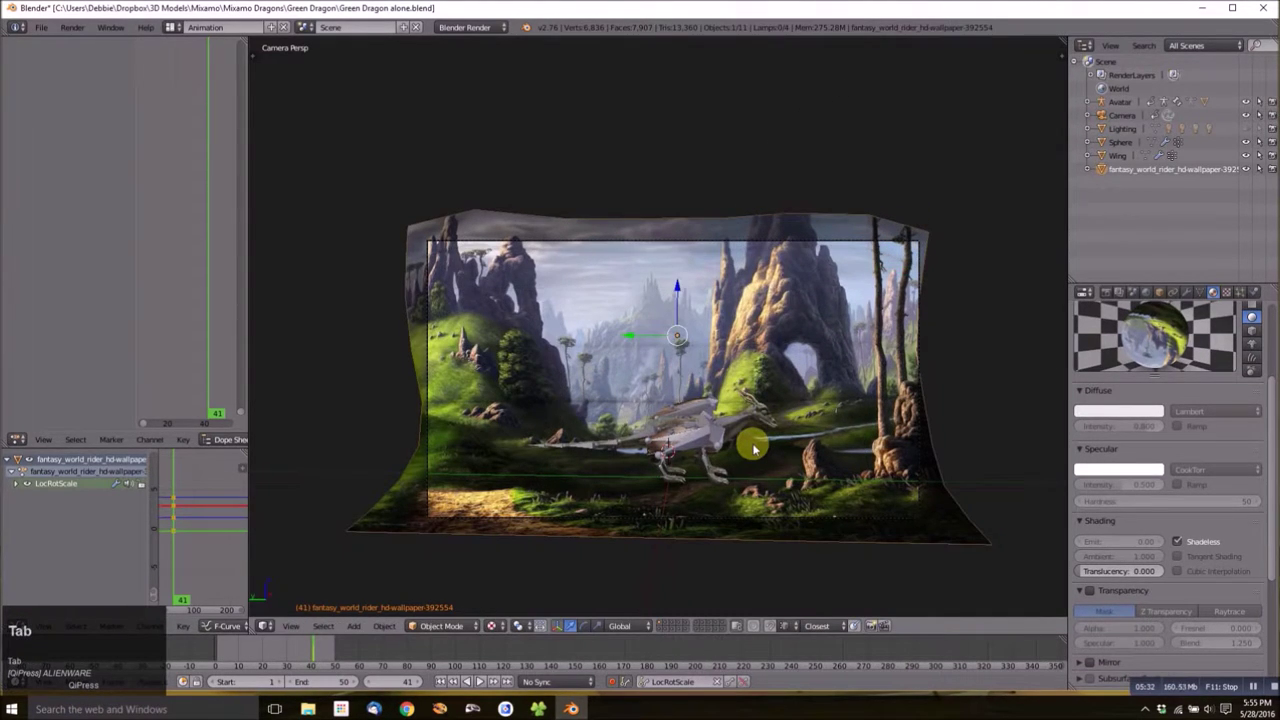
Render frame 41 to check the dragon against the backdrop, and close the render result.
scroll(755, 448, up, 1)
scroll(816, 406, down, 1)
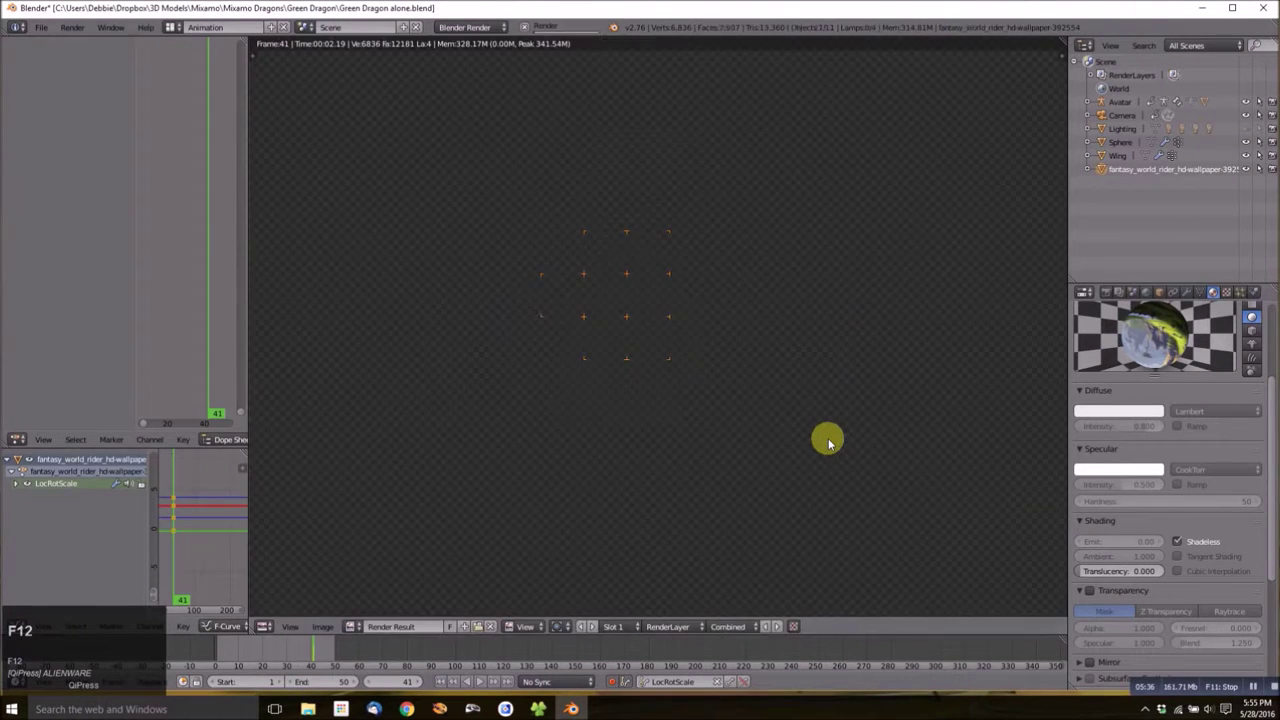
scroll(843, 408, down, 2)
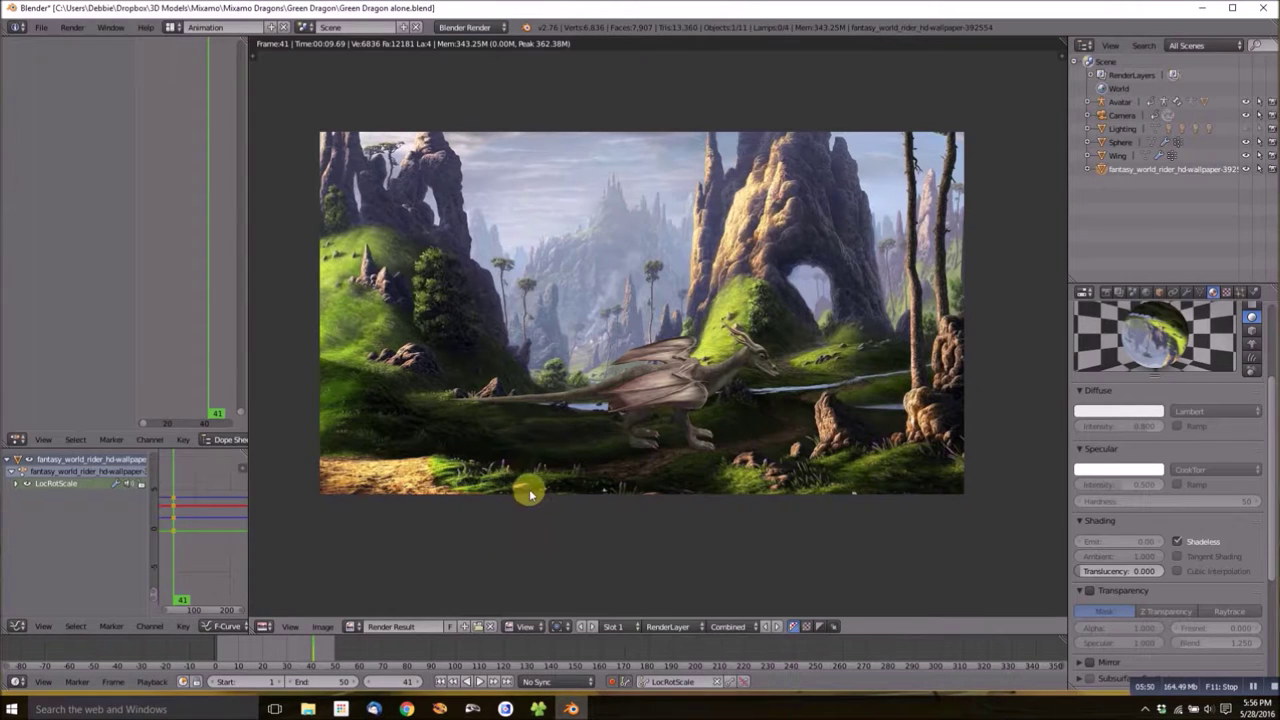
key(Escape)
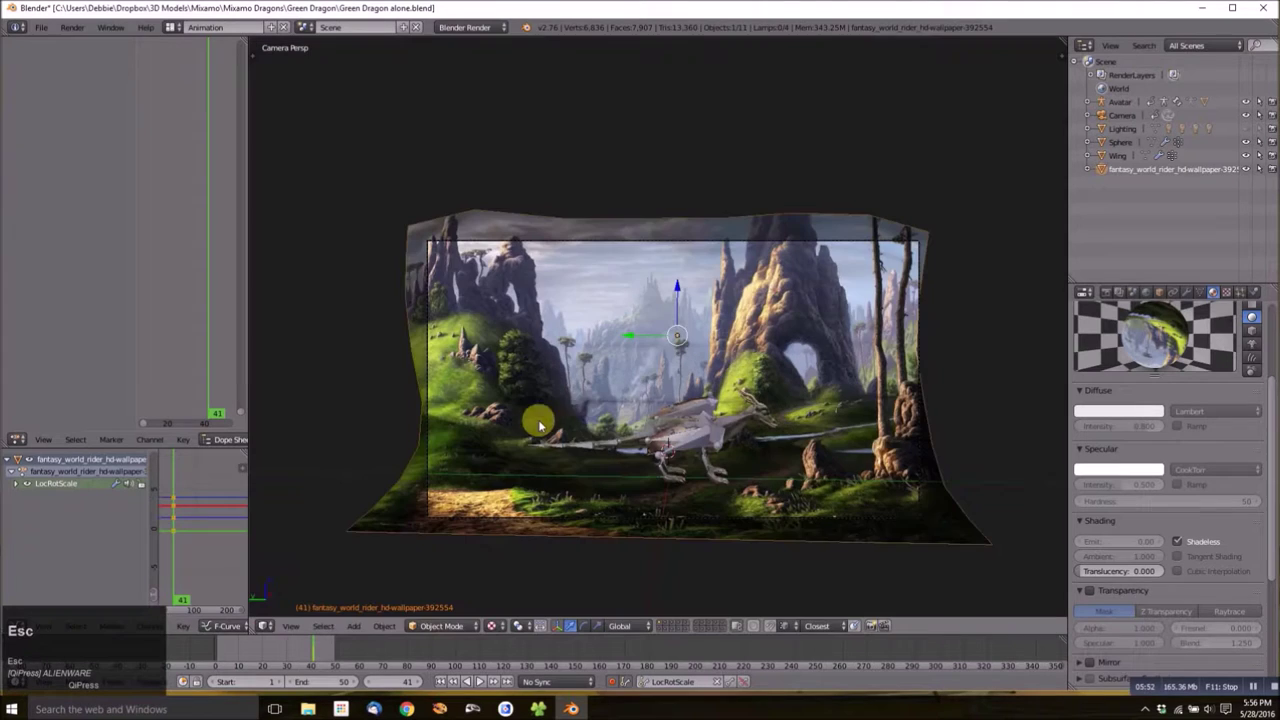
Examine the curved backdrop, the camera and the dragon's placement from several angles and distances.
scroll(588, 413, up, 2)
middle_drag(588, 413, 595, 467)
scroll(666, 314, down, 1)
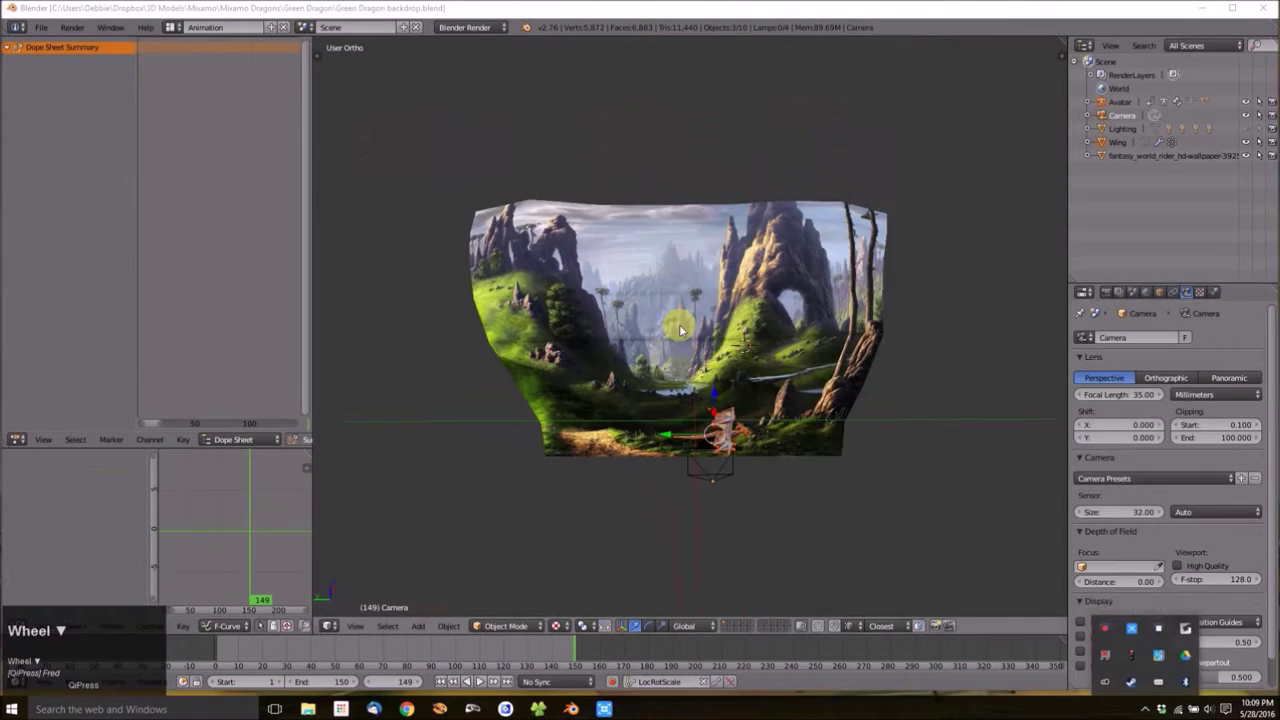
middle_drag(666, 314, 711, 317)
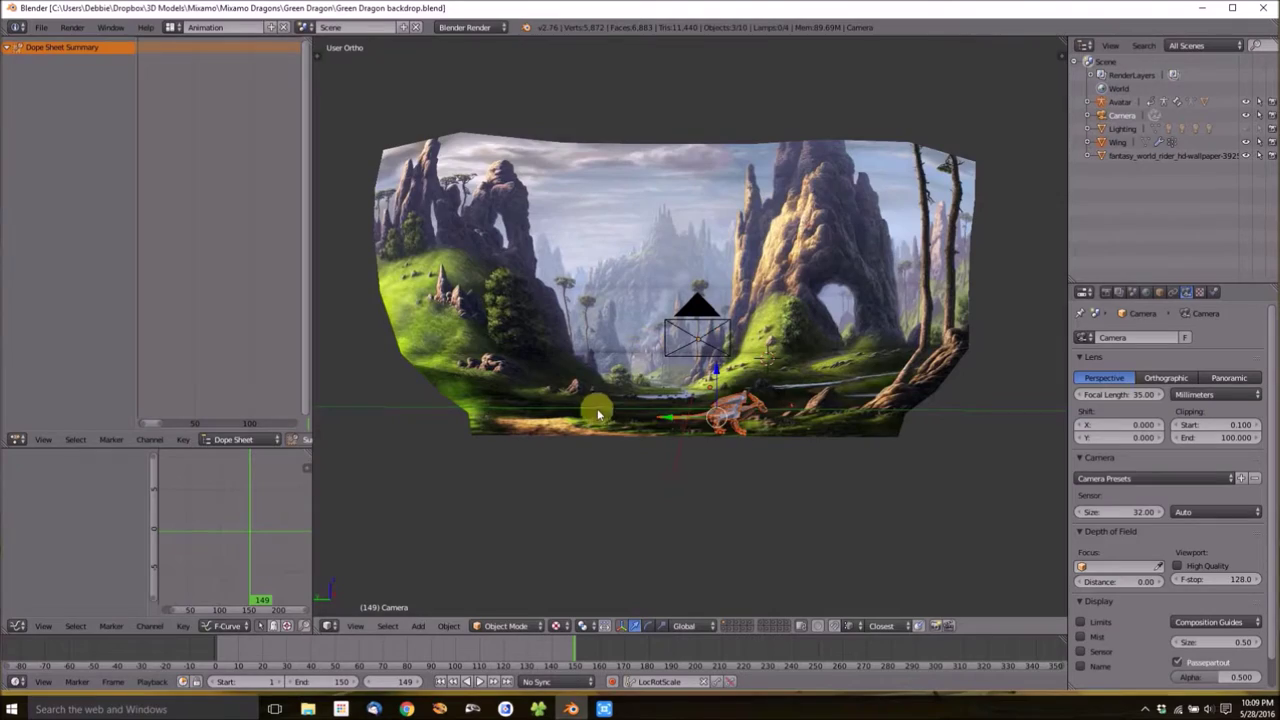
scroll(683, 417, up, 4)
shift+middle_drag(772, 482, 706, 294)
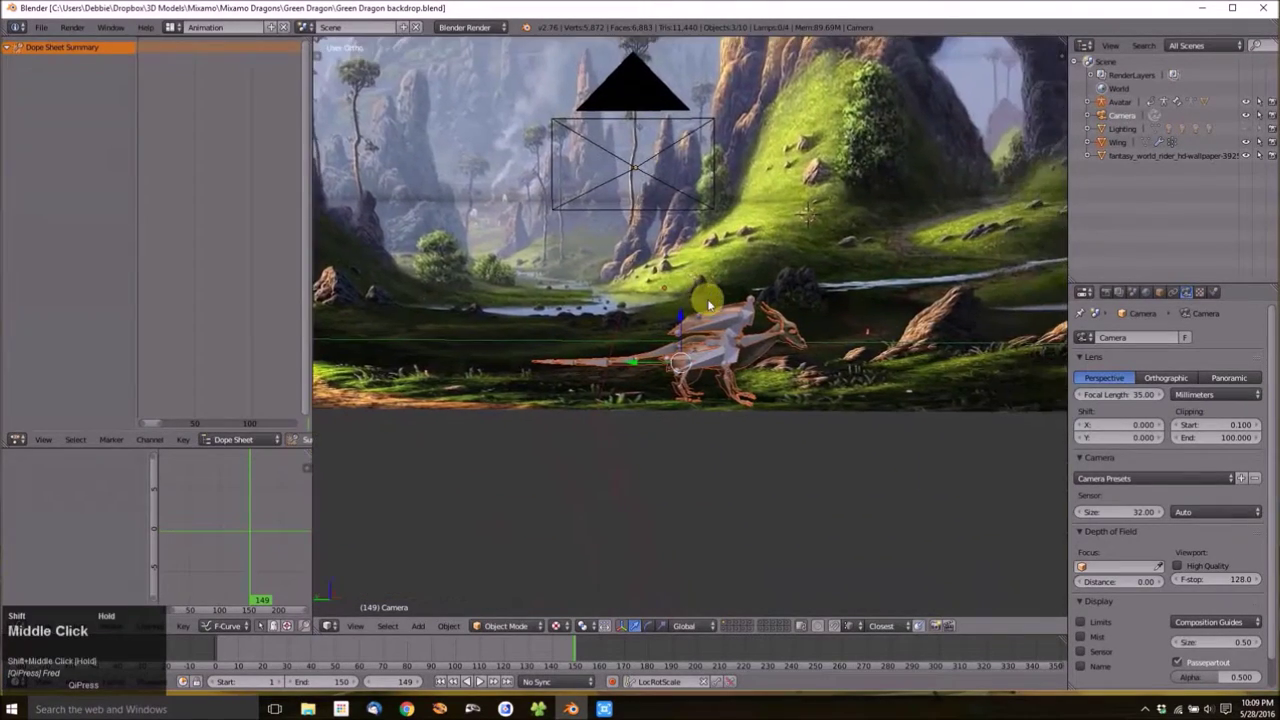
scroll(705, 395, up, 2)
scroll(704, 392, down, 3)
middle_drag(703, 389, 746, 408)
scroll(750, 432, down, 2)
scroll(730, 454, up, 3)
middle_drag(738, 454, 752, 452)
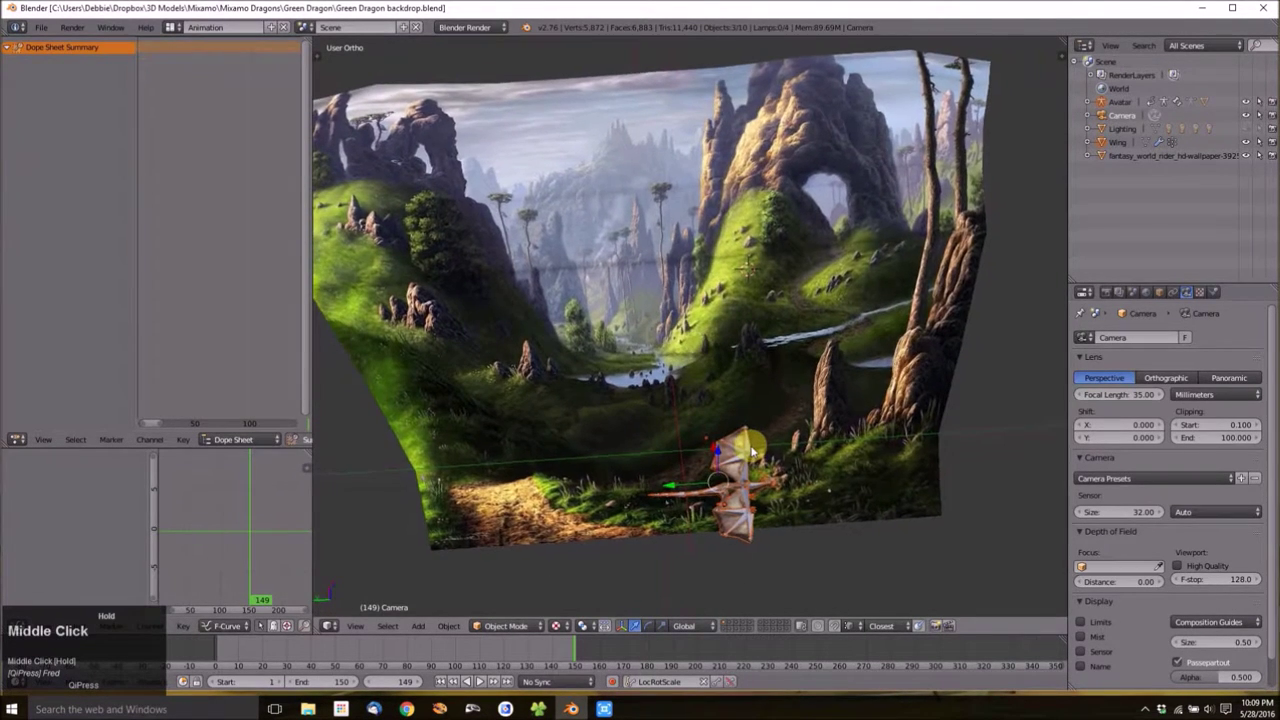
scroll(752, 452, down, 2)
In top view, move the dragon off the ground area to beside the end of the backdrop's back wall.
key(KP_7)
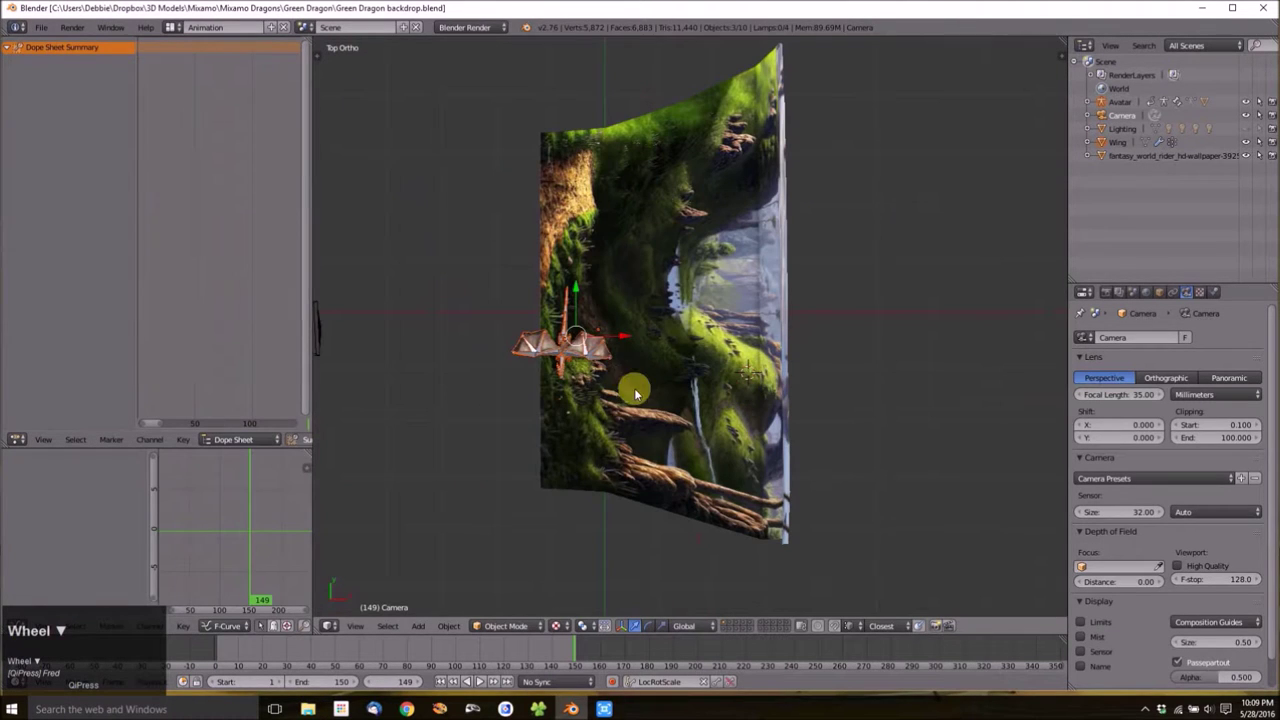
shift+middle_drag(584, 390, 597, 272)
drag(597, 272, 765, 527)
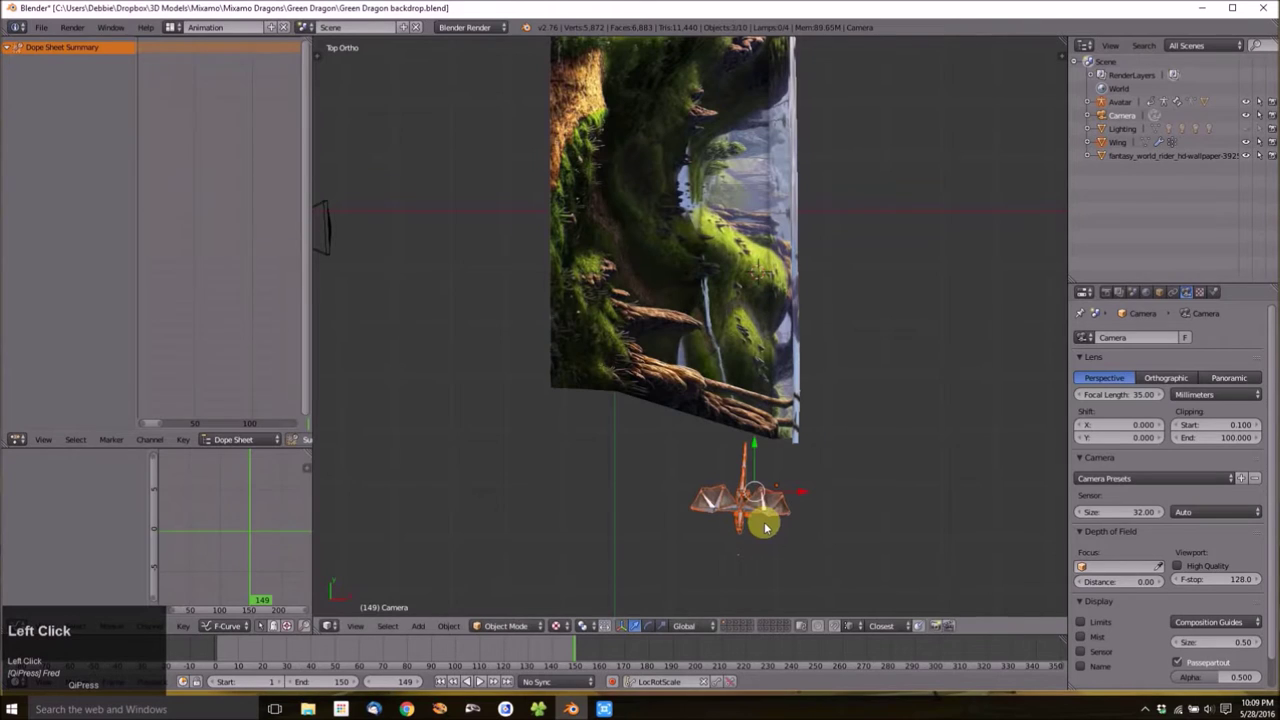
In right side view, raise the dragon beside the backdrop's upper edge, scale it down, and reposition it there.
key(KP_1)
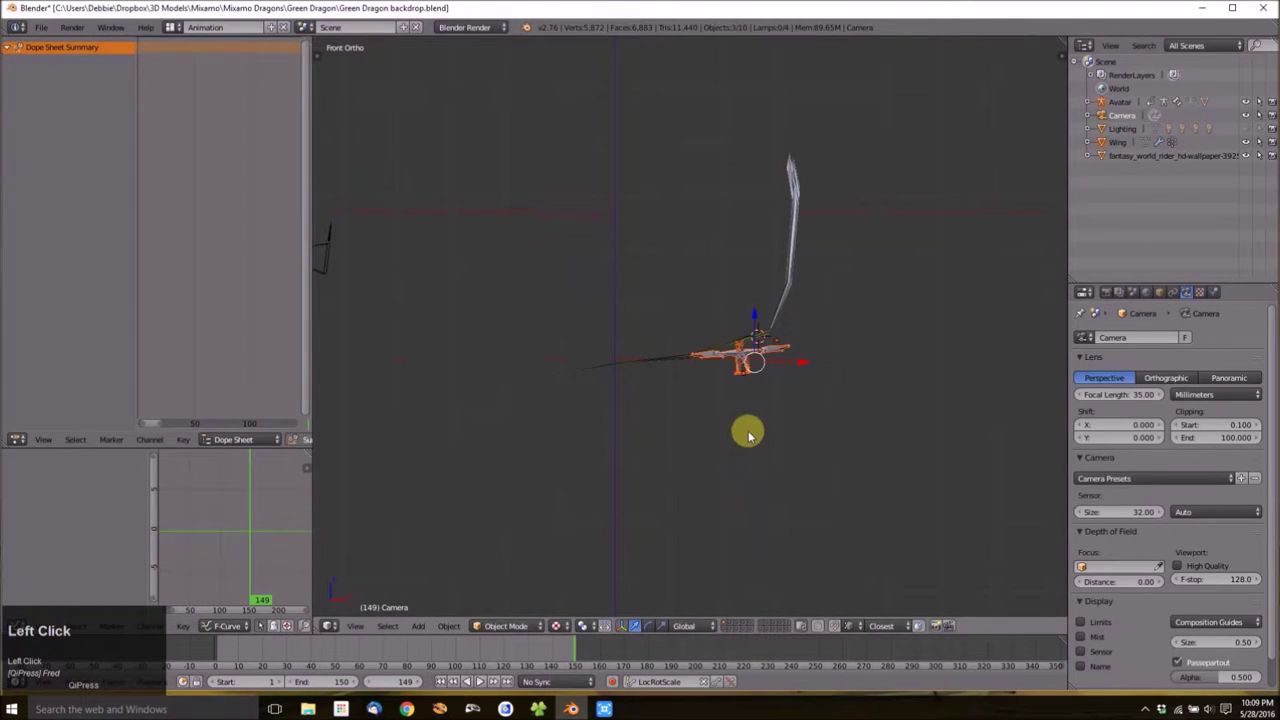
key(KP_3)
shift+middle_drag(791, 355, 572, 401)
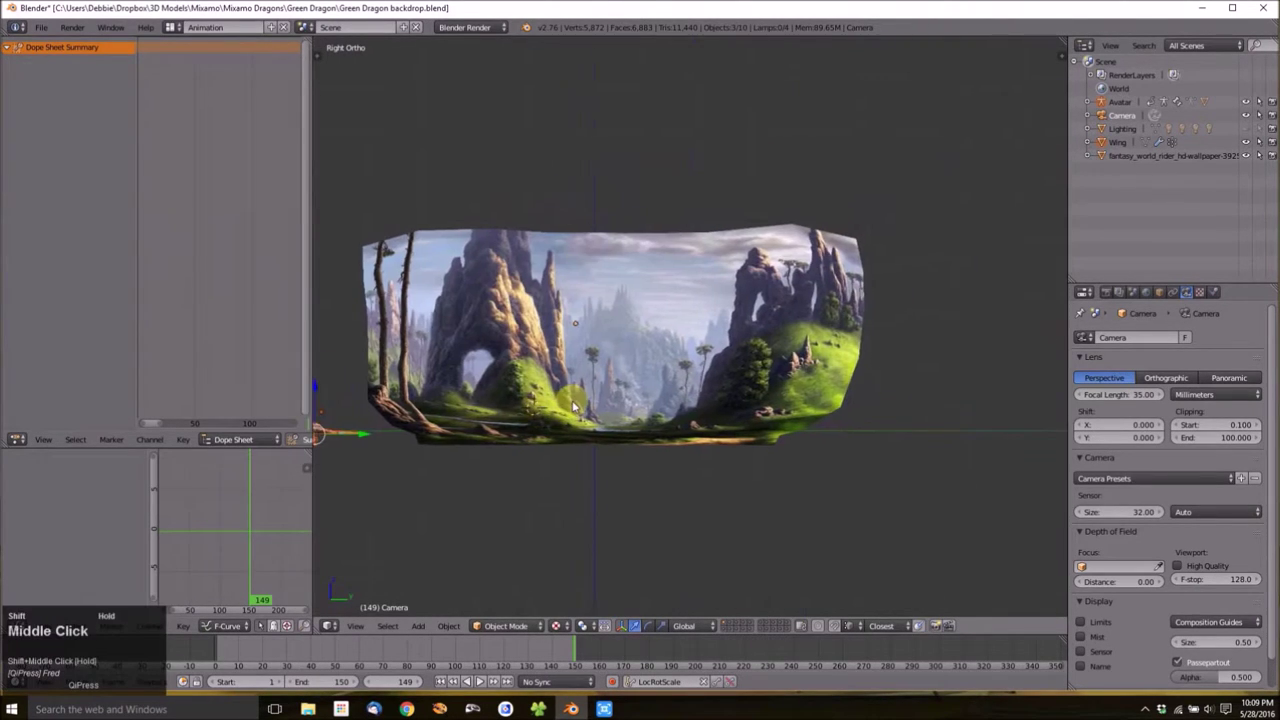
key(g)
click(360, 285)
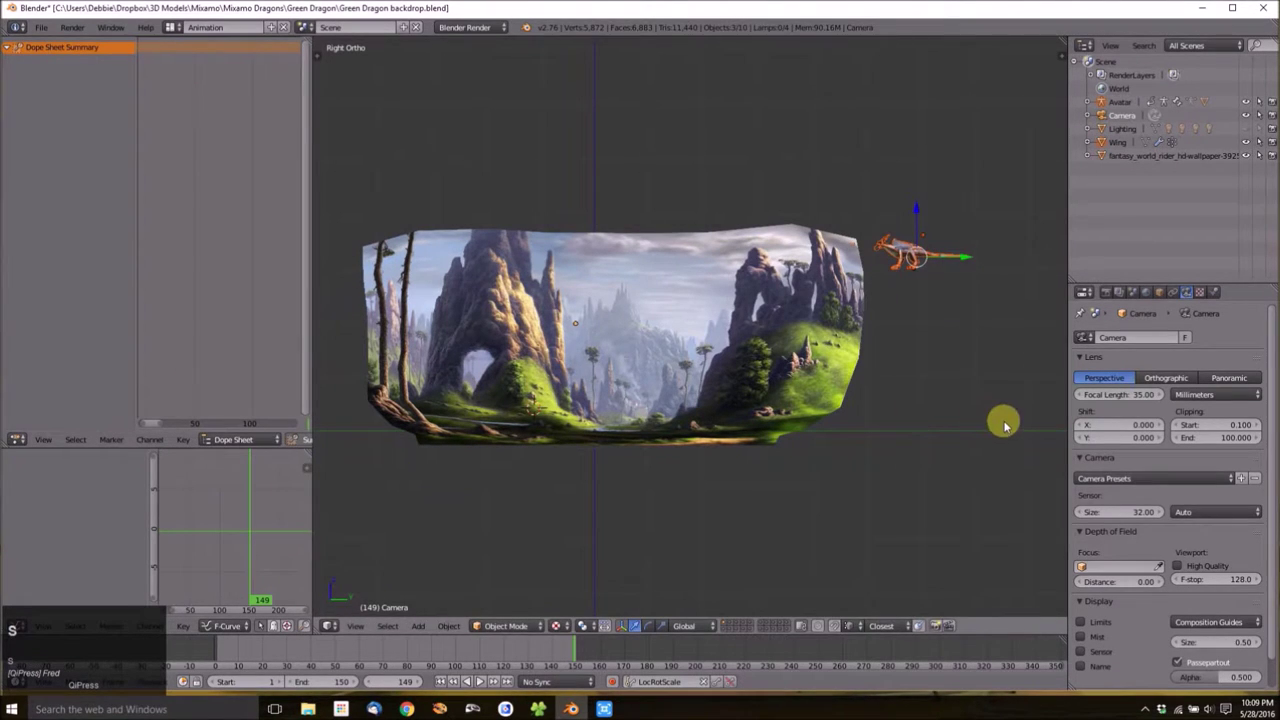
key(s)
click(928, 338)
key(g)
click(899, 258)
In left side view, move the dragon across to just outside the backdrop's upper right edge.
middle_drag(899, 258, 608, 295)
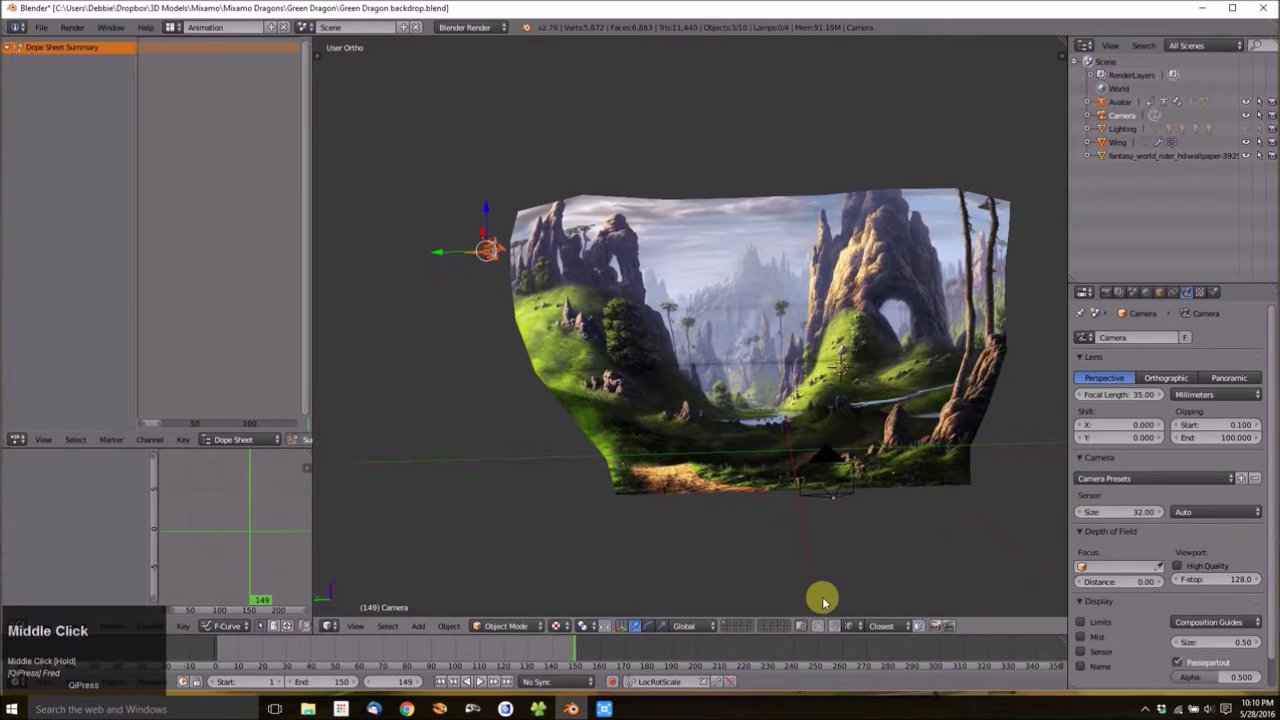
key(ctrl+KP_3)
shift+middle_drag(772, 431, 585, 408)
click(878, 238)
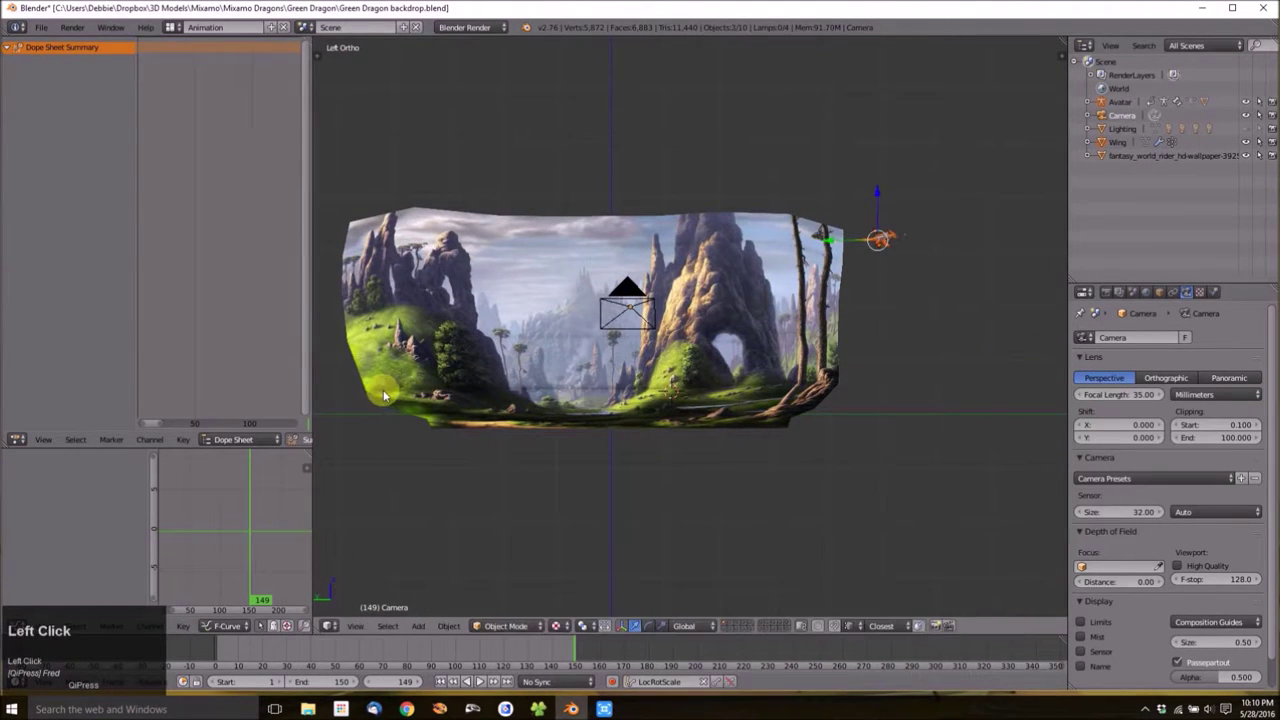
text(rz18)
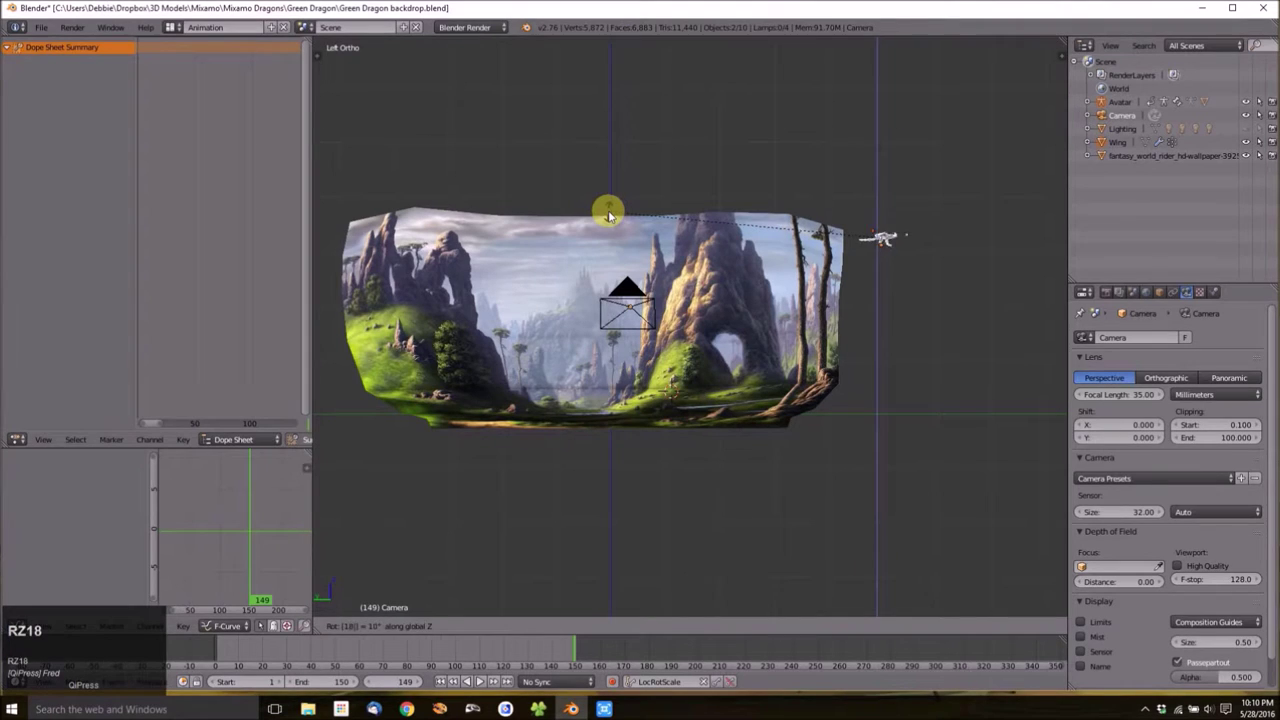
text(0)
text(r)
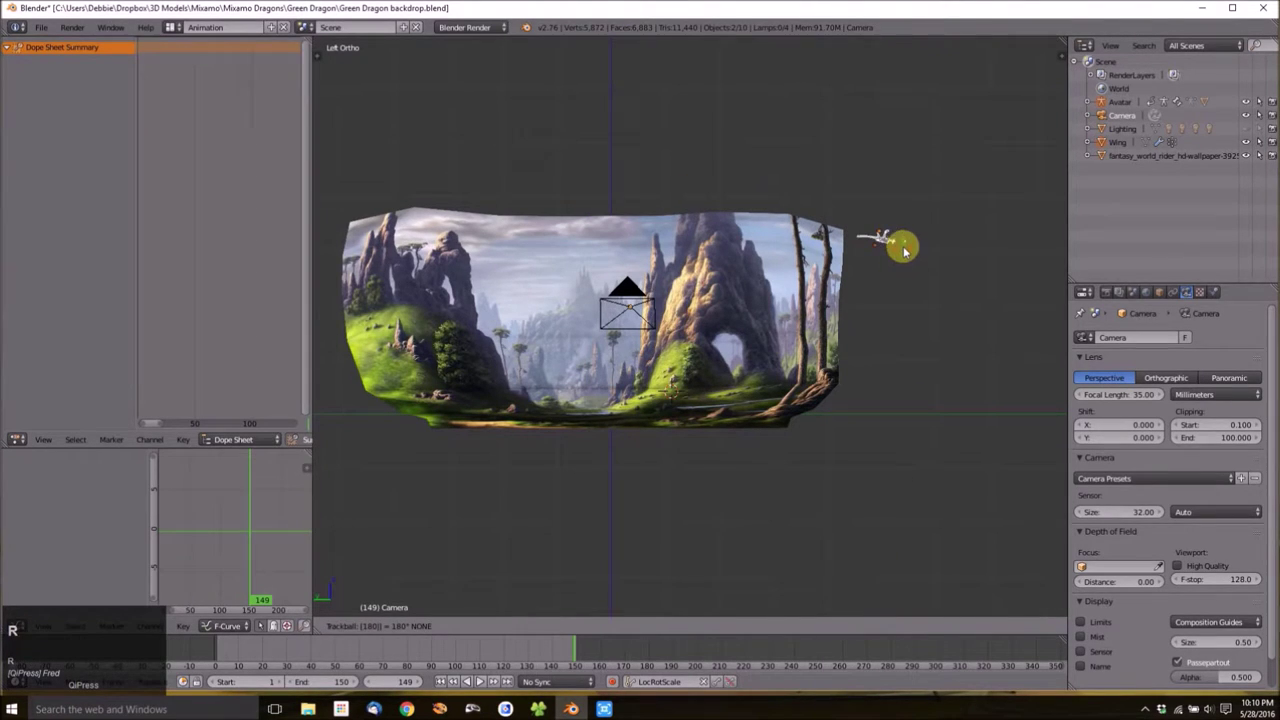
right_click(901, 250)
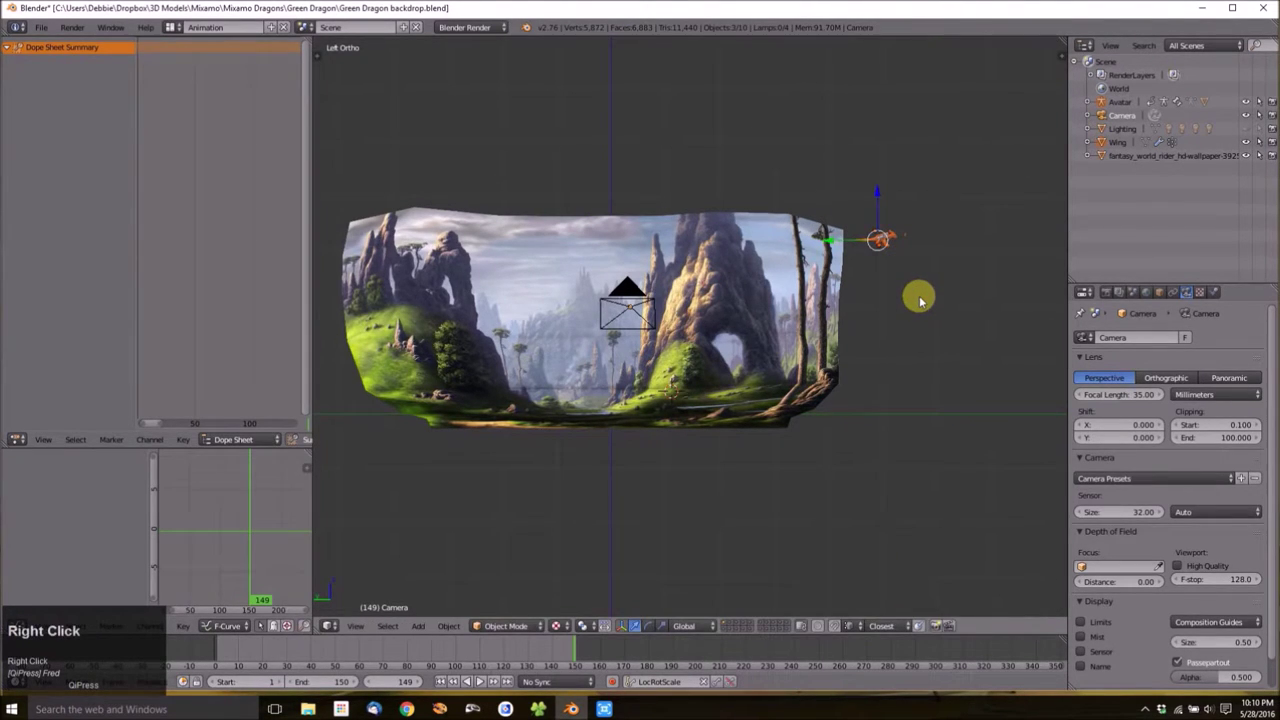
Turn the dragon around 180 degrees about the Z axis to face the backdrop, and tilt it slightly.
key(r)
key(z)
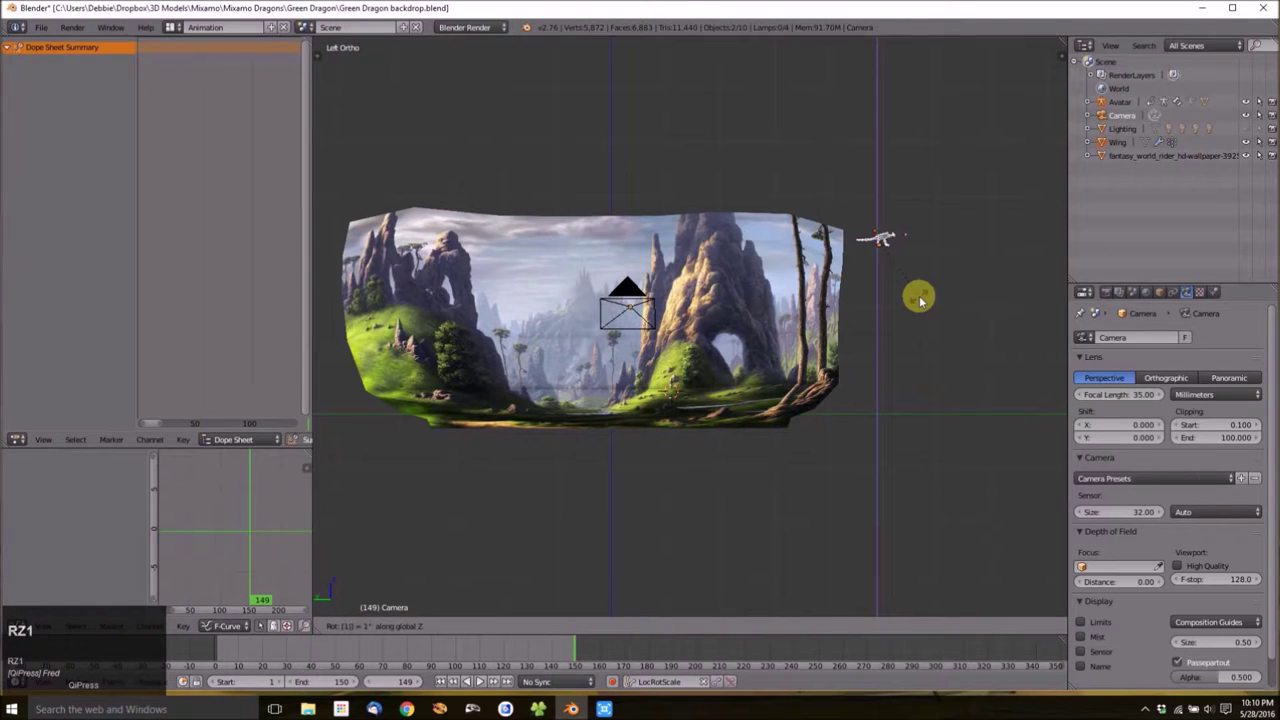
click(919, 298)
key(r)
click(946, 285)
Rotate the dragon slightly in an end-on view along the backdrop to adjust its sideways bank.
middle_drag(946, 283, 820, 267)
scroll(819, 271, up, 2)
key(r)
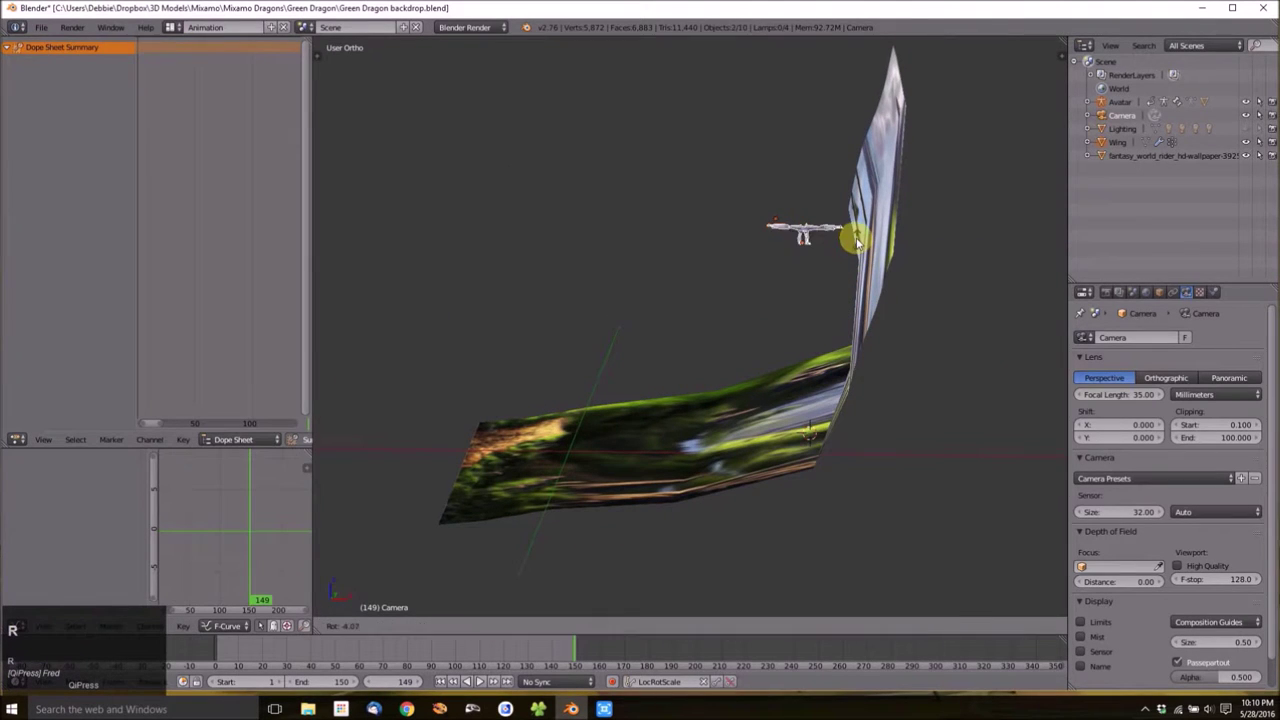
click(849, 221)
In camera view, move the dragon slightly down and inward, keeping it just outside the upper right side of the frame.
middle_drag(843, 225, 998, 433)
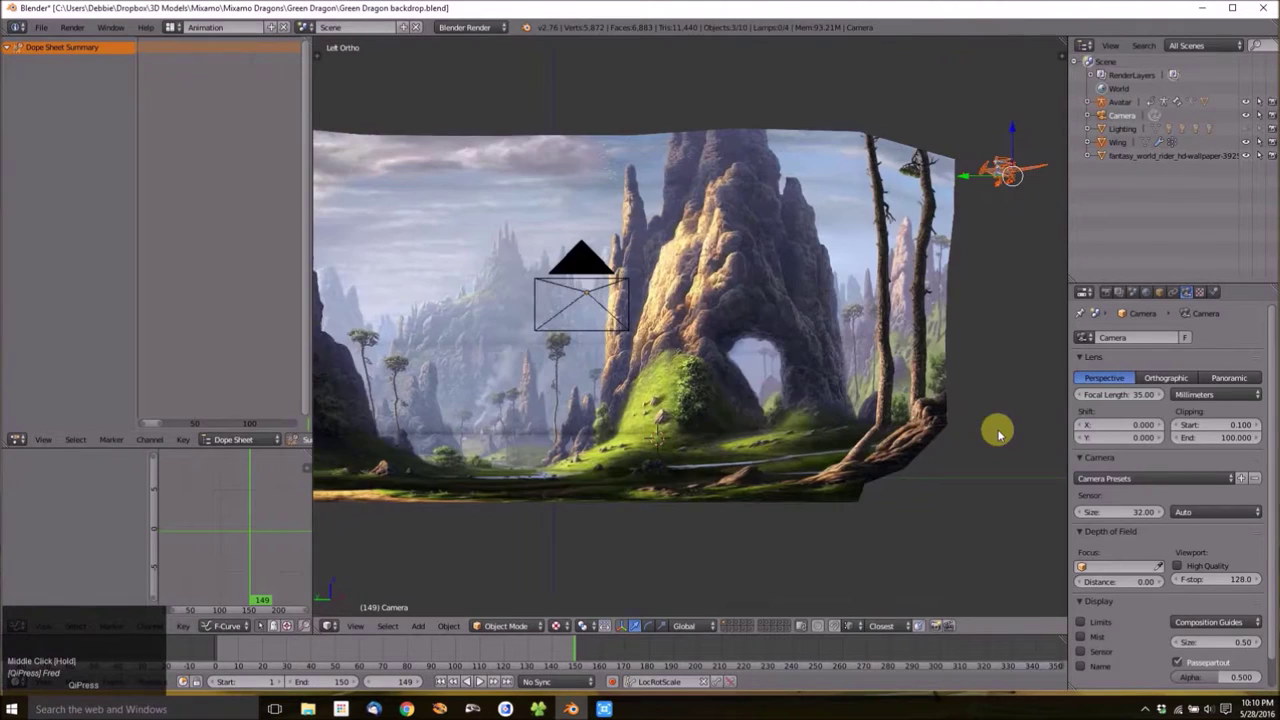
middle_drag(937, 361, 975, 380)
scroll(975, 380, down, 2)
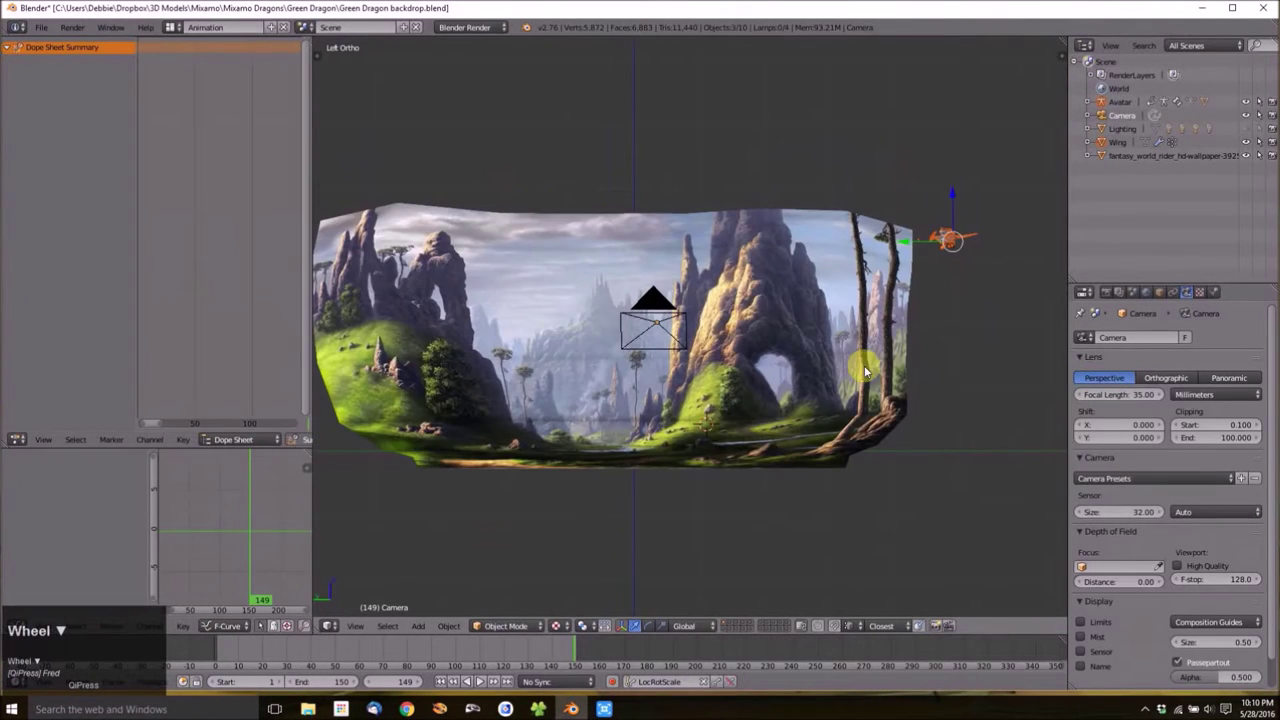
shift+middle_drag(866, 360, 903, 355)
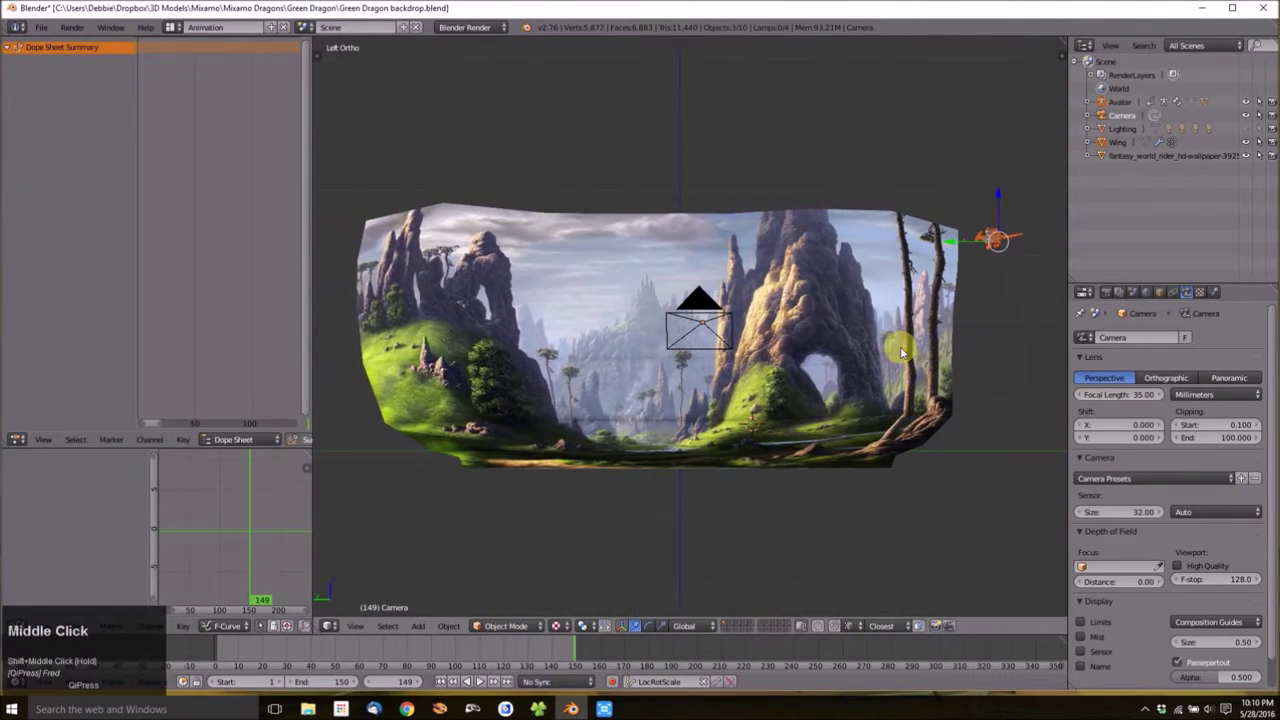
key(KP_0)
scroll(920, 318, down, 4)
shift+middle_drag(923, 314, 921, 308)
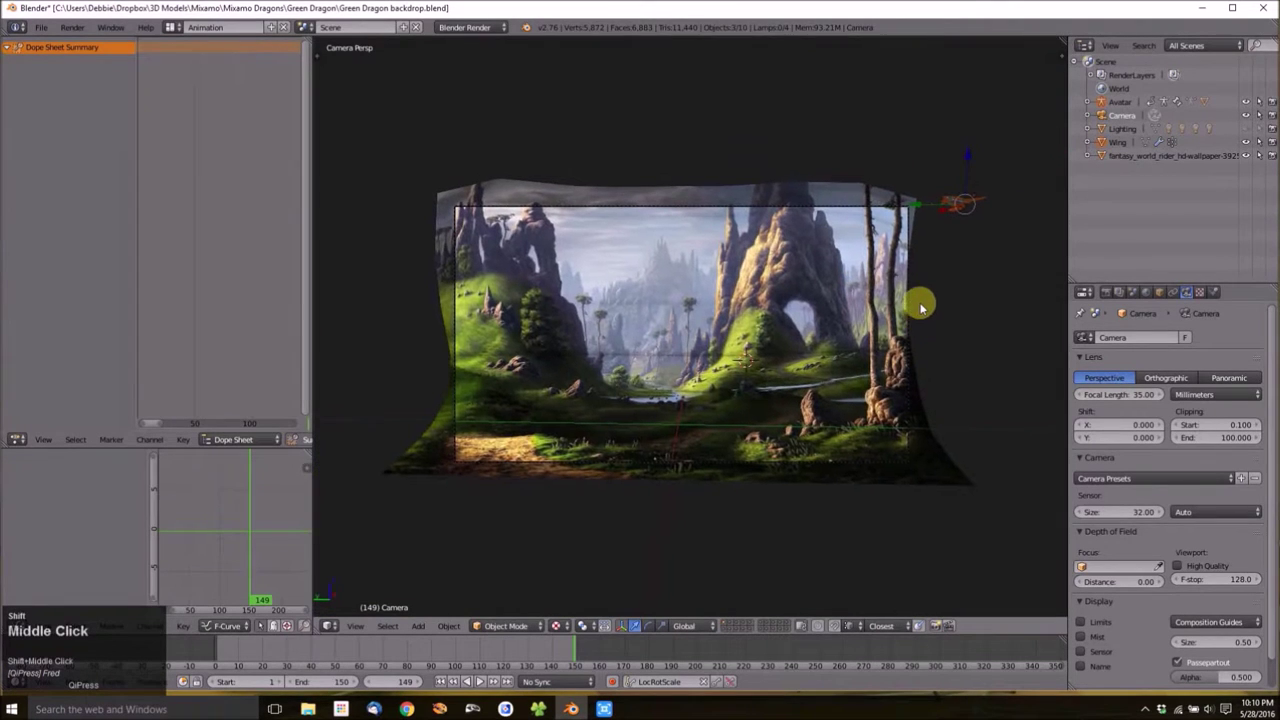
key(g)
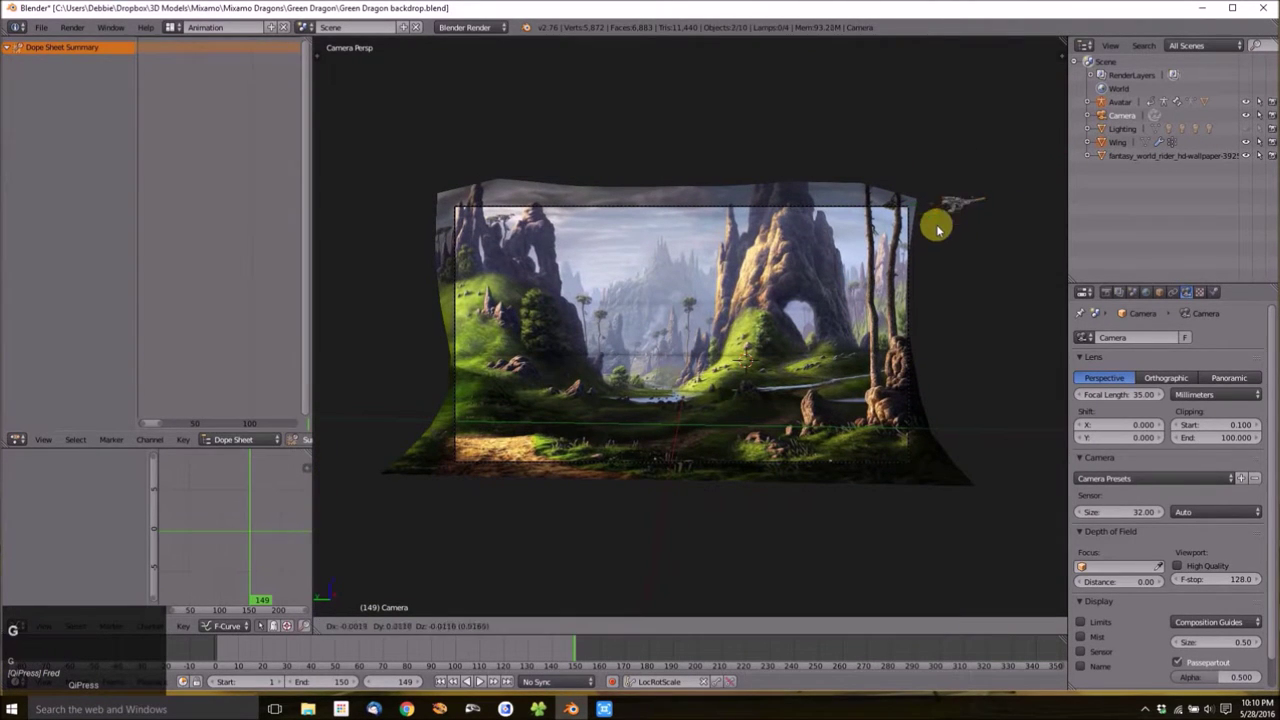
click(925, 252)
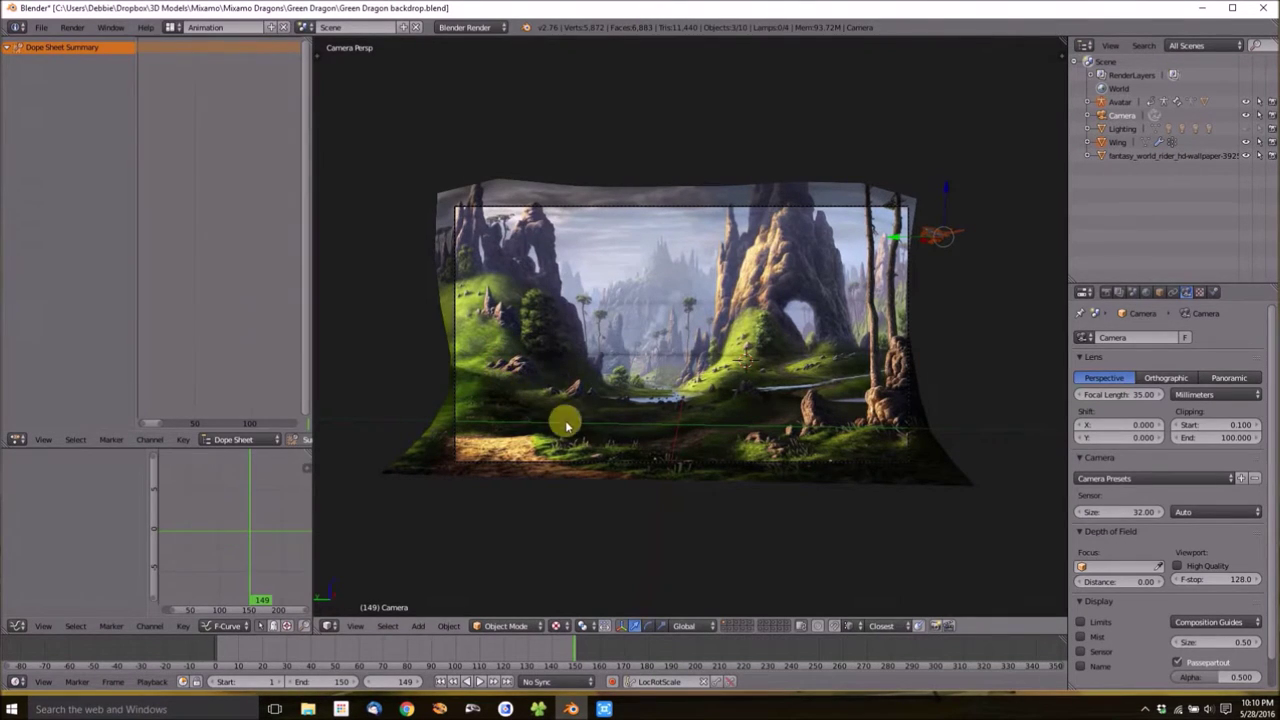
Return the timeline to frame 1 and open the scene's render settings.
click(775, 447)
scroll(957, 240, up, 1)
scroll(957, 245, down, 1)
drag(230, 655, 217, 657)
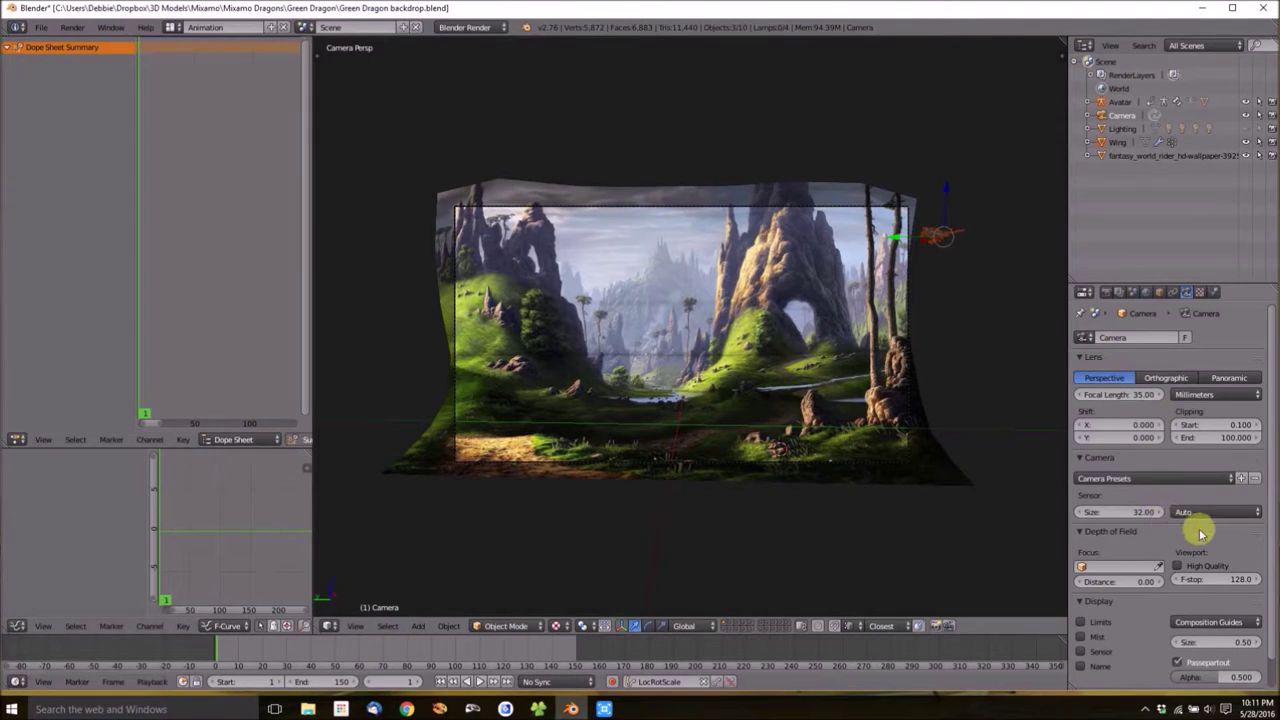
click(1105, 291)
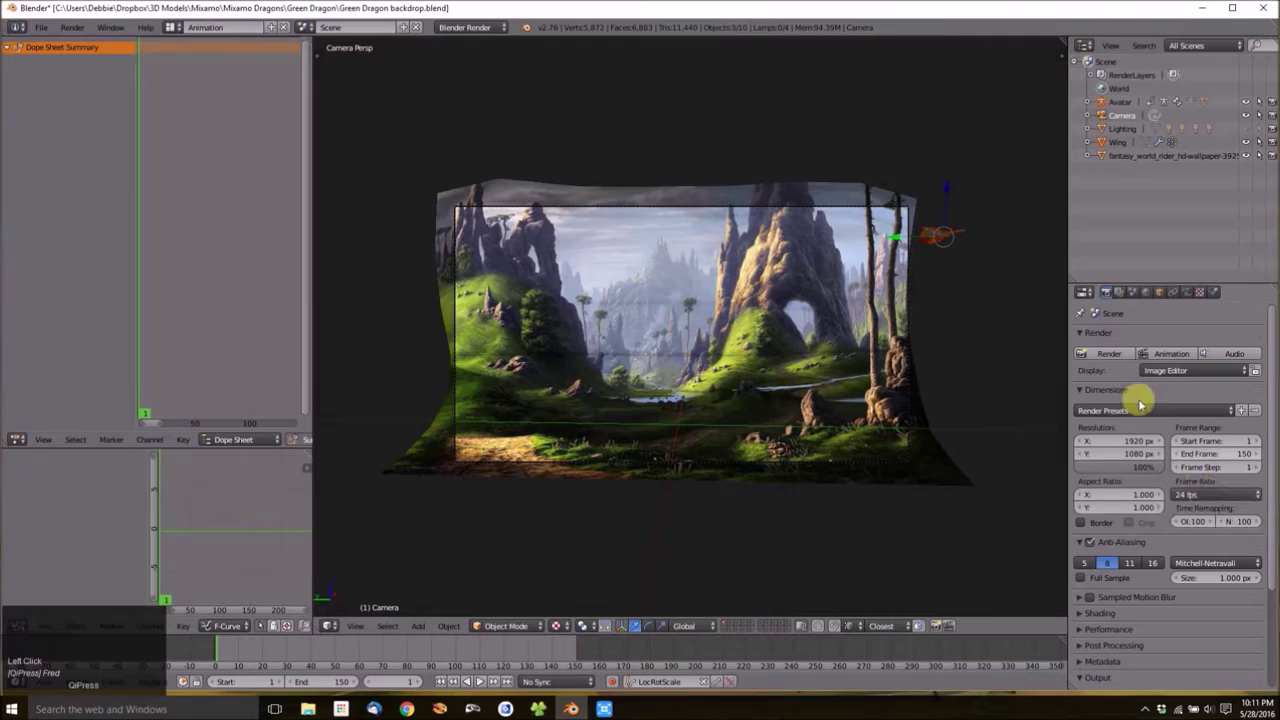
click(1107, 294)
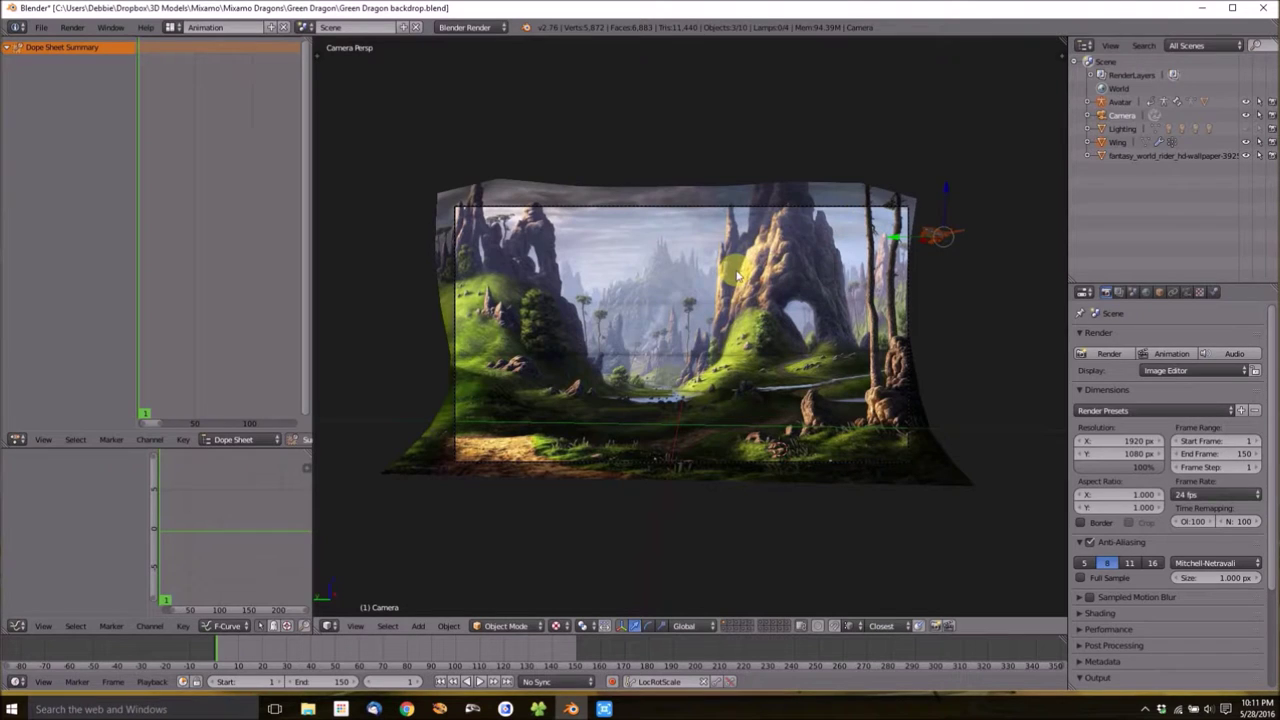
Insert LocRotScale keyframes for the dragon at frame 1, and key it at frame 25 moved into the frame beside the tall rock peak.
key(i)
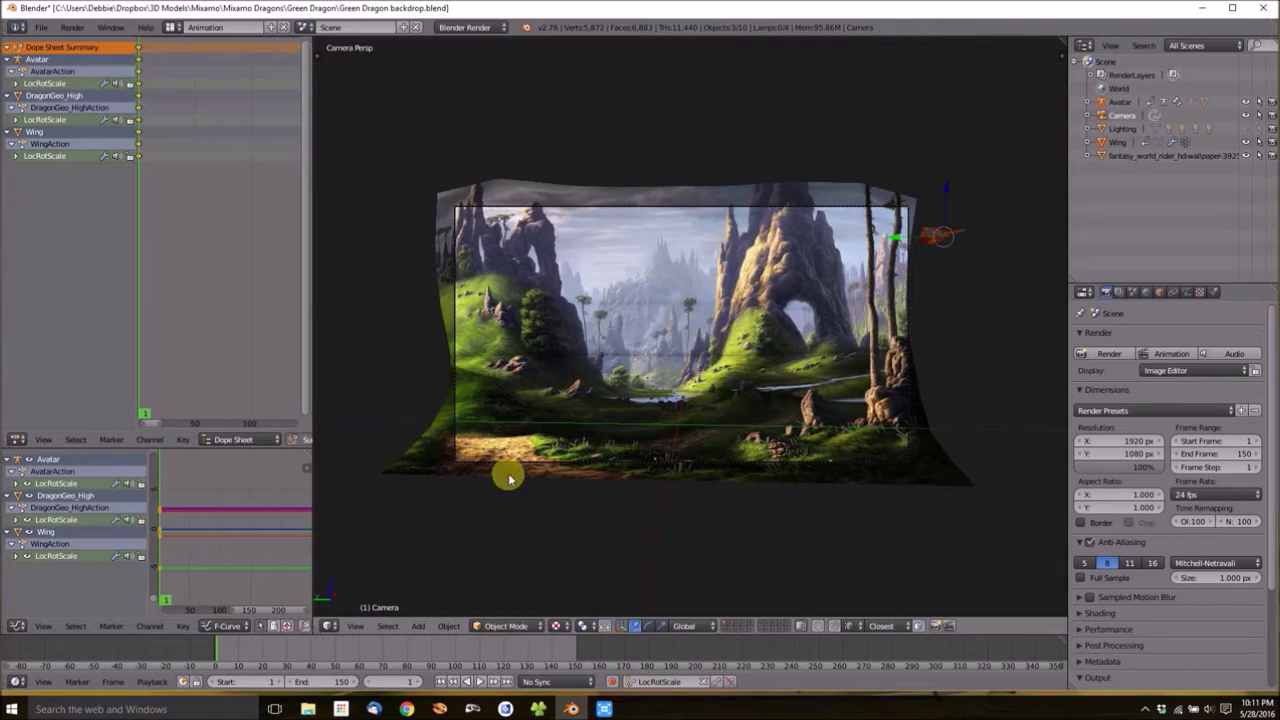
click(275, 660)
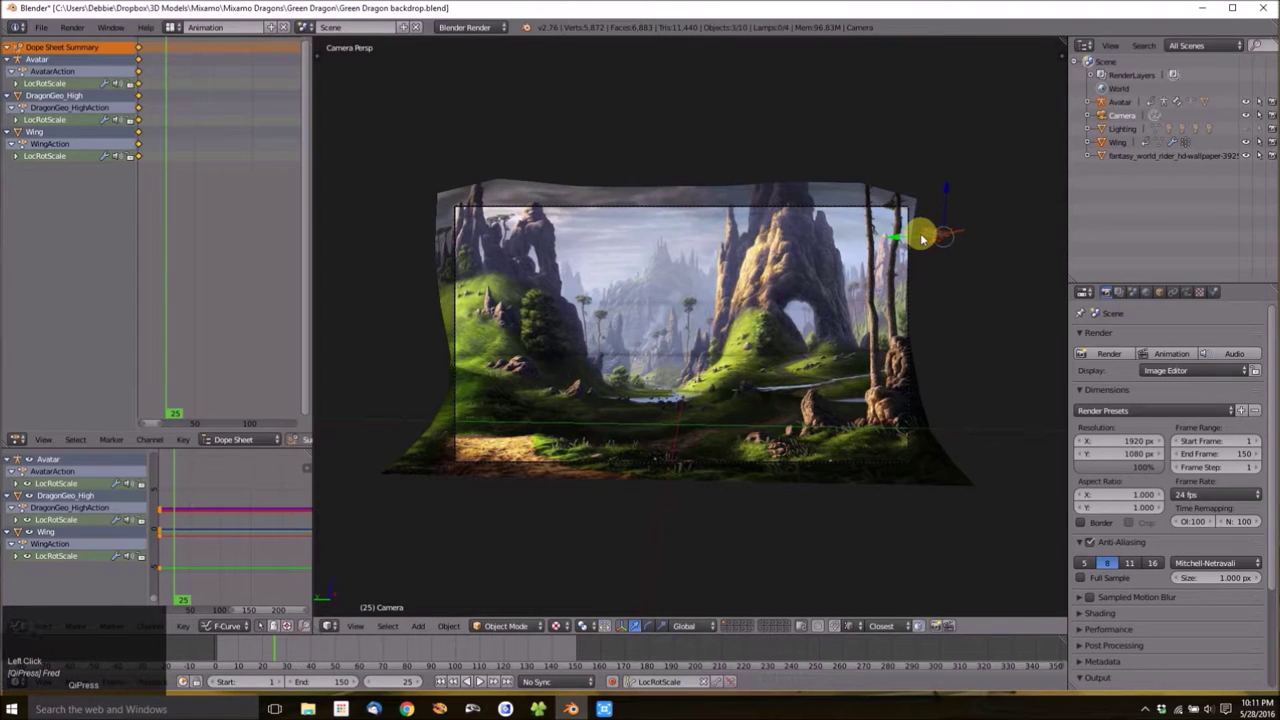
key(g)
click(758, 268)
key(i)
At frame 49, move the dragon across the valley to the sky beside the left cliffs and insert LocRotScale keyframes.
click(333, 648)
key(g)
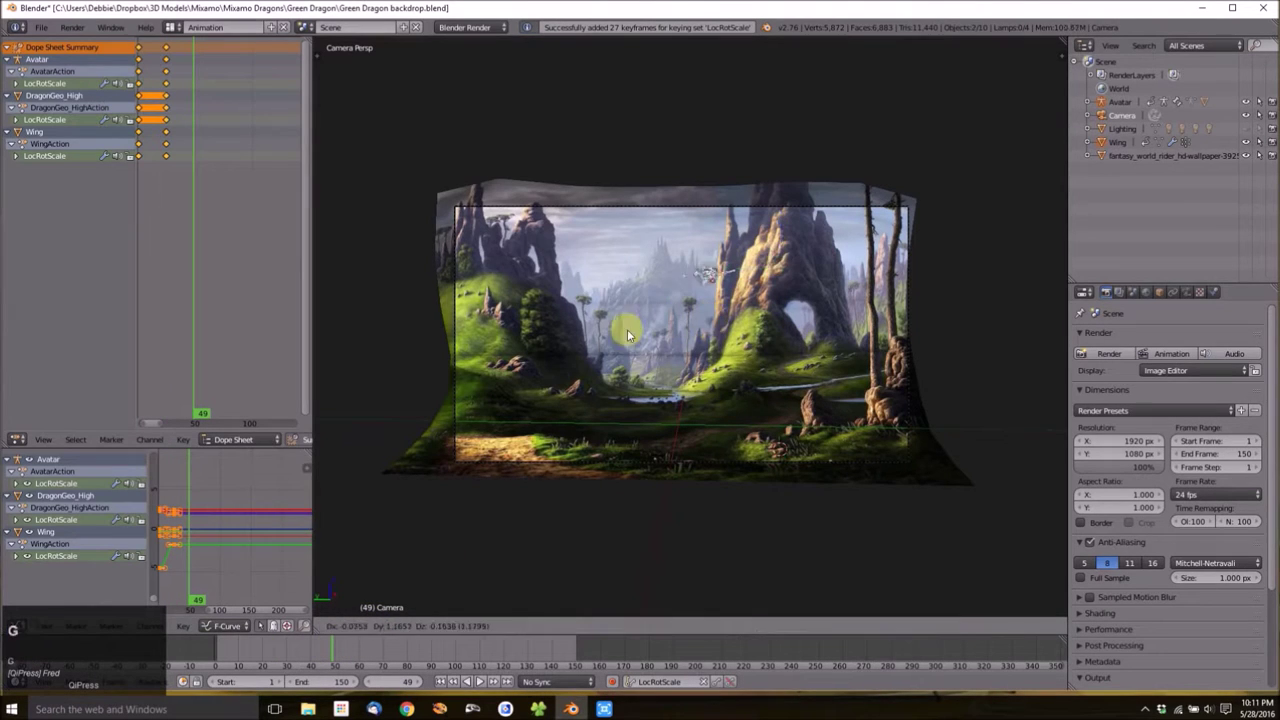
click(545, 343)
key(i)
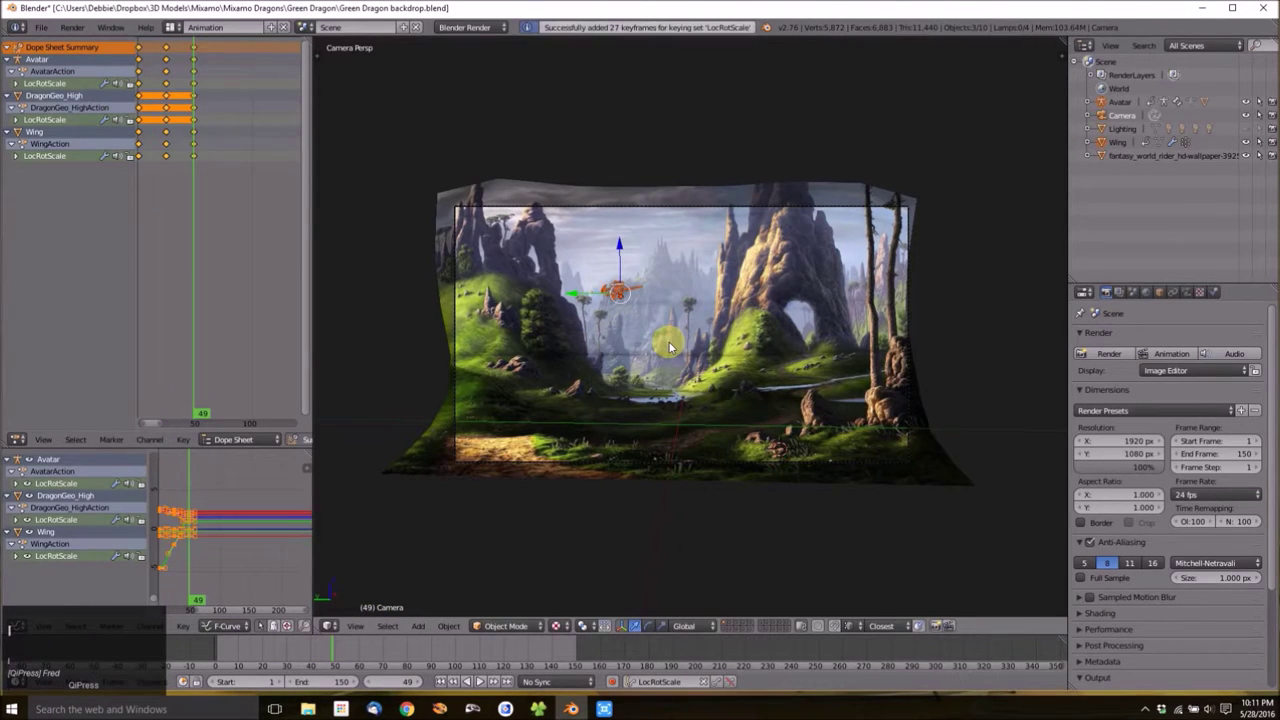
At frame 76, move the dragon left and toward the camera, rotate it about 47 degrees in a raised view, and keyframe it.
click(390, 646)
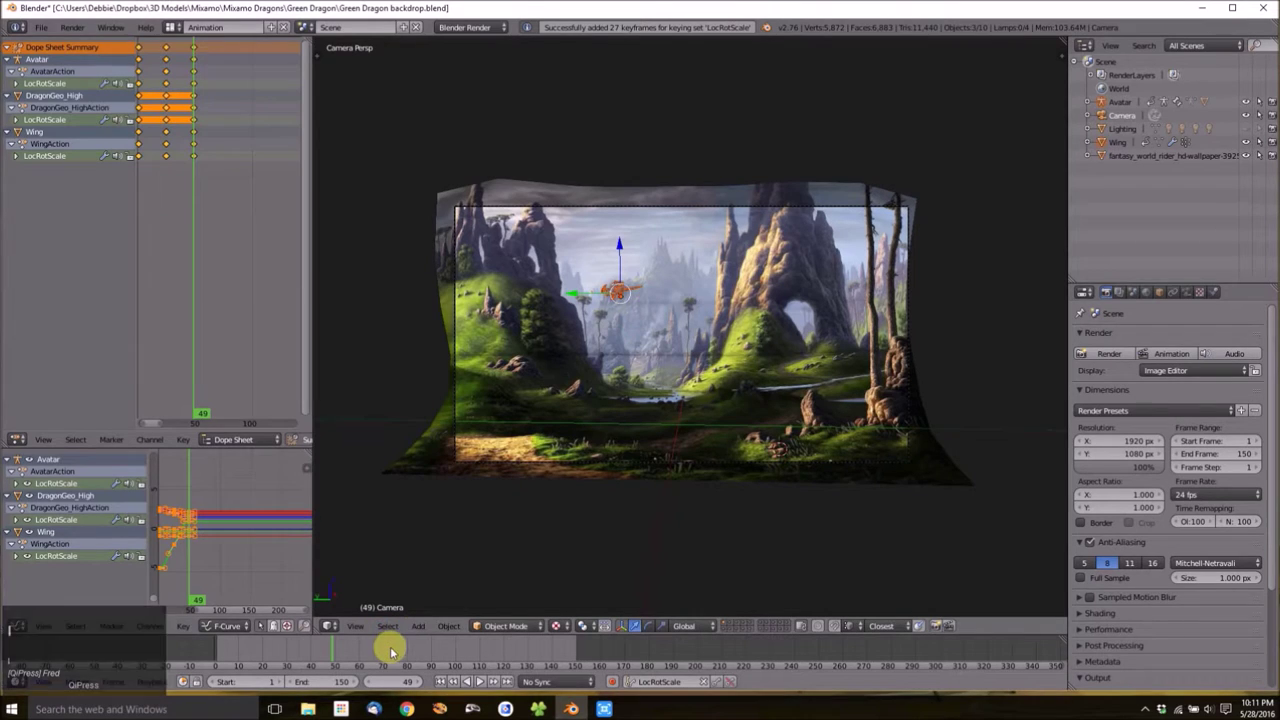
mouse_move(677, 284)
middle_down()
mouse_move(586, 386)
mouse_move(667, 262)
middle_up()
key(g)
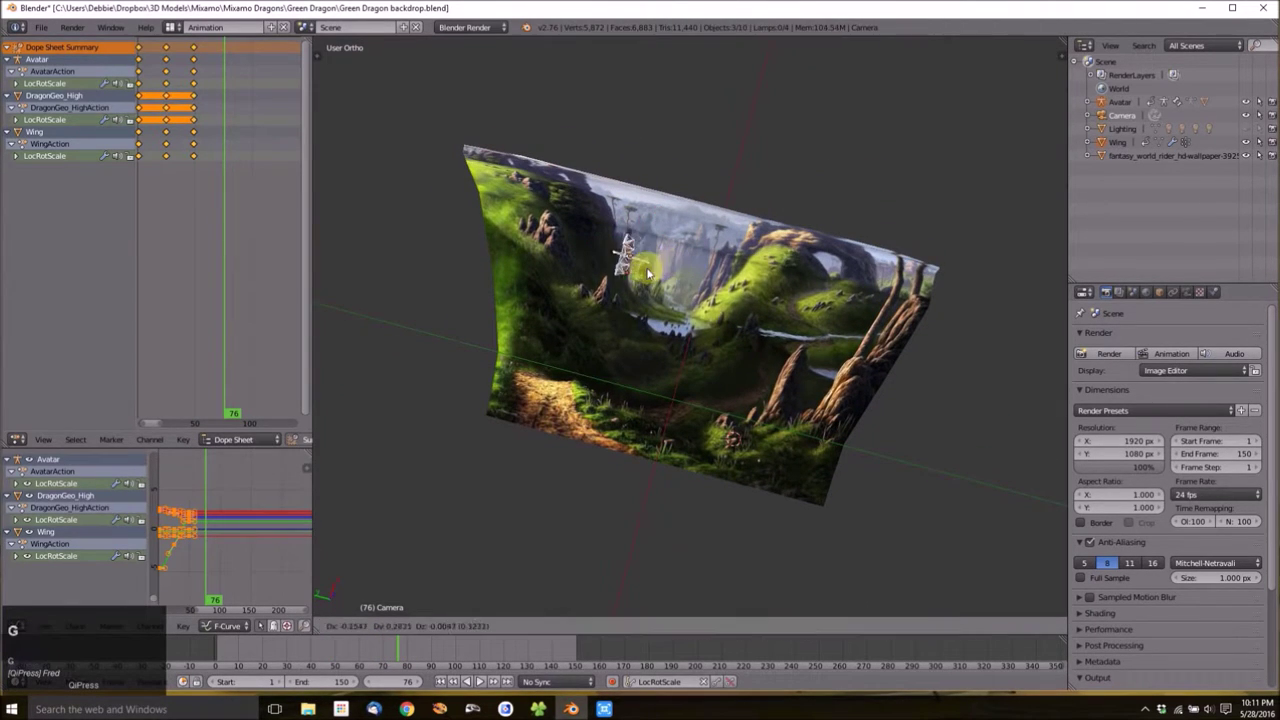
click(604, 290)
key(r)
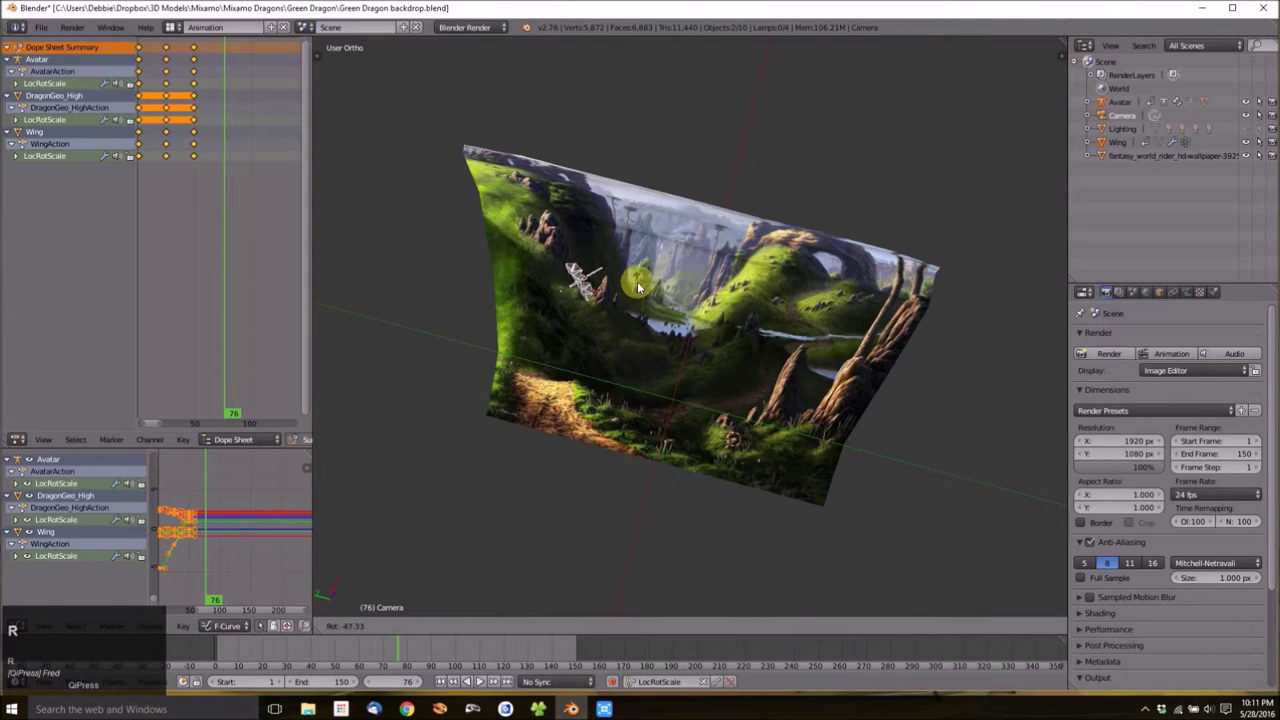
click(639, 279)
click(627, 325)
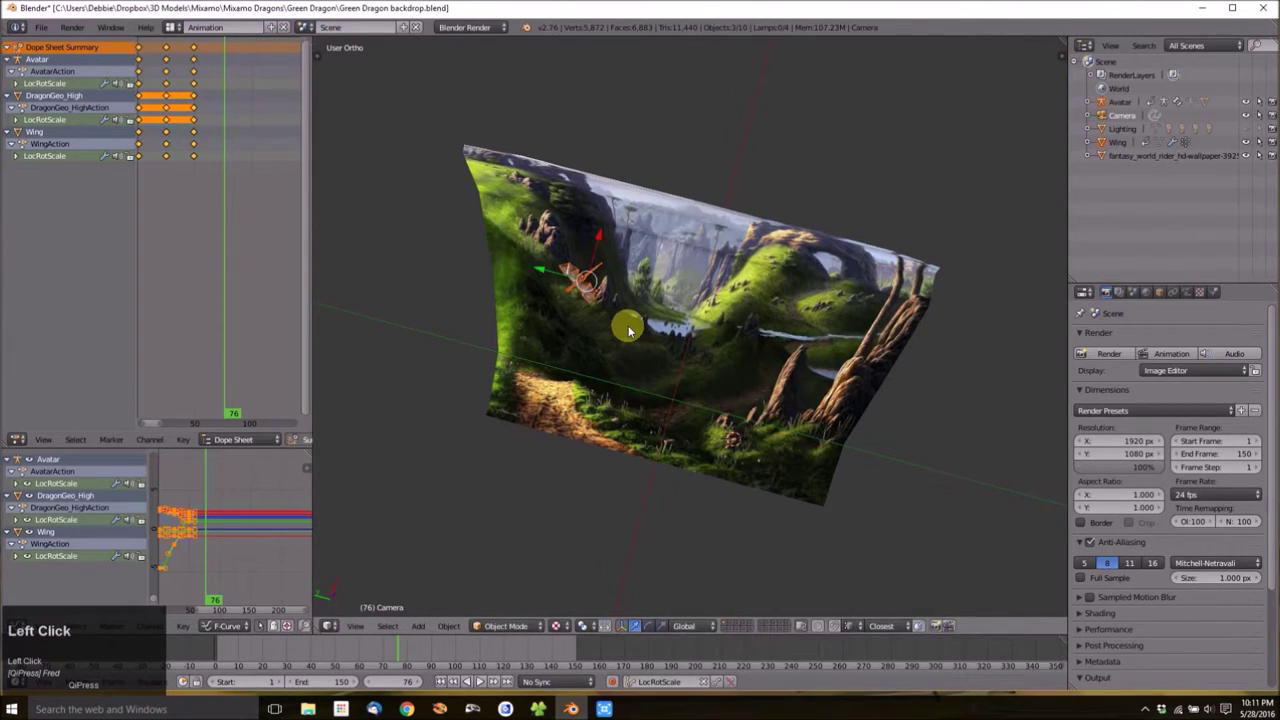
key(i)
At frame 101, turn the dragon to face the camera, bring it slightly nearer, and insert LocRotScale keyframes.
middle_drag(650, 335, 641, 268)
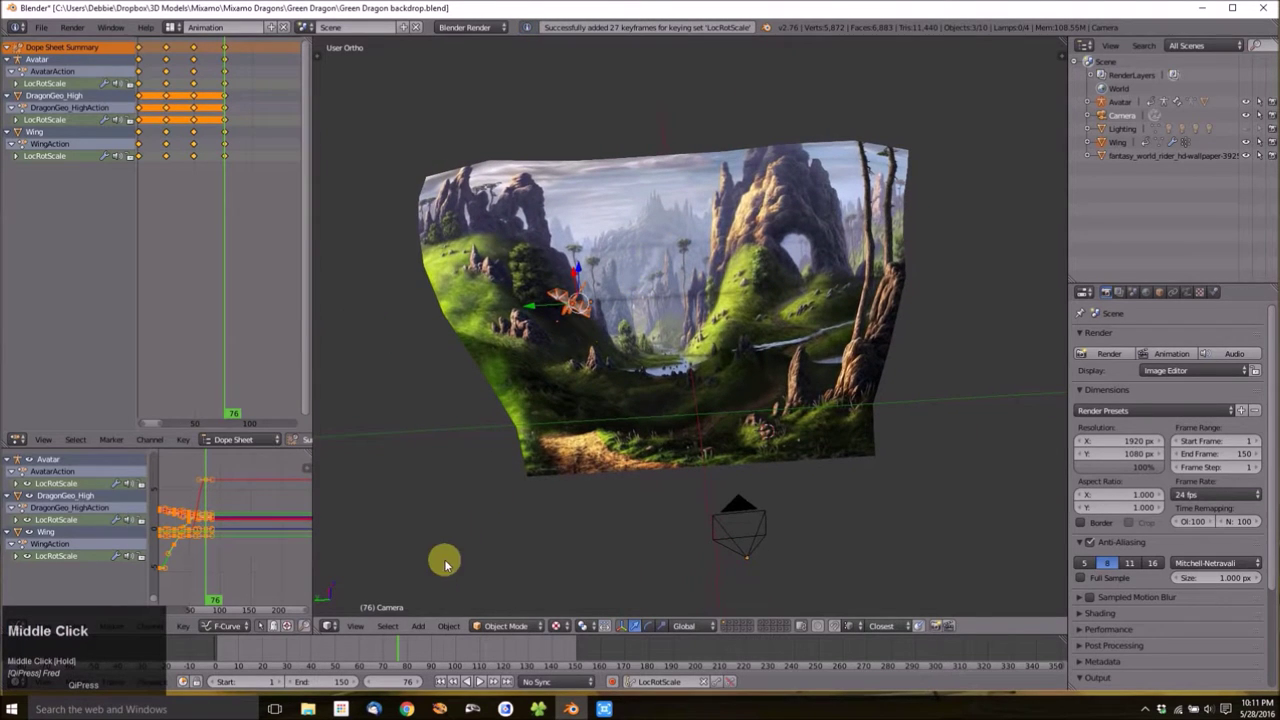
click(459, 651)
middle_drag(543, 380, 581, 371)
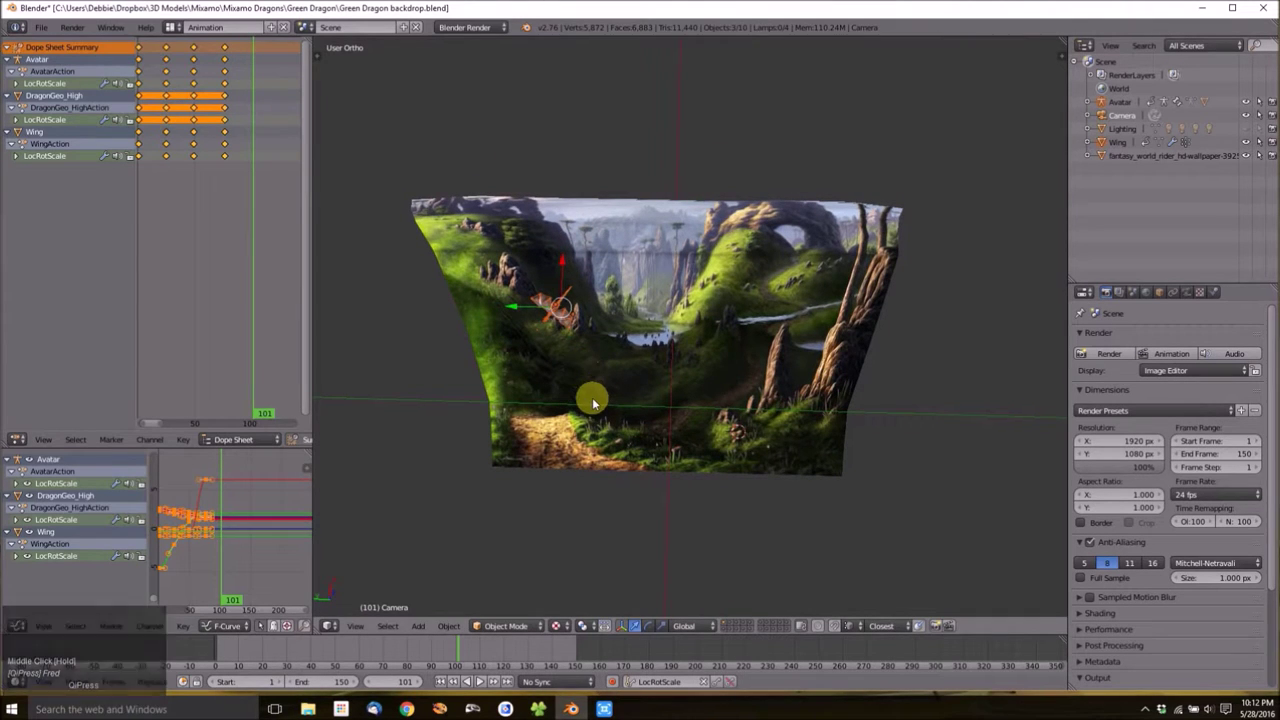
key(r)
click(596, 328)
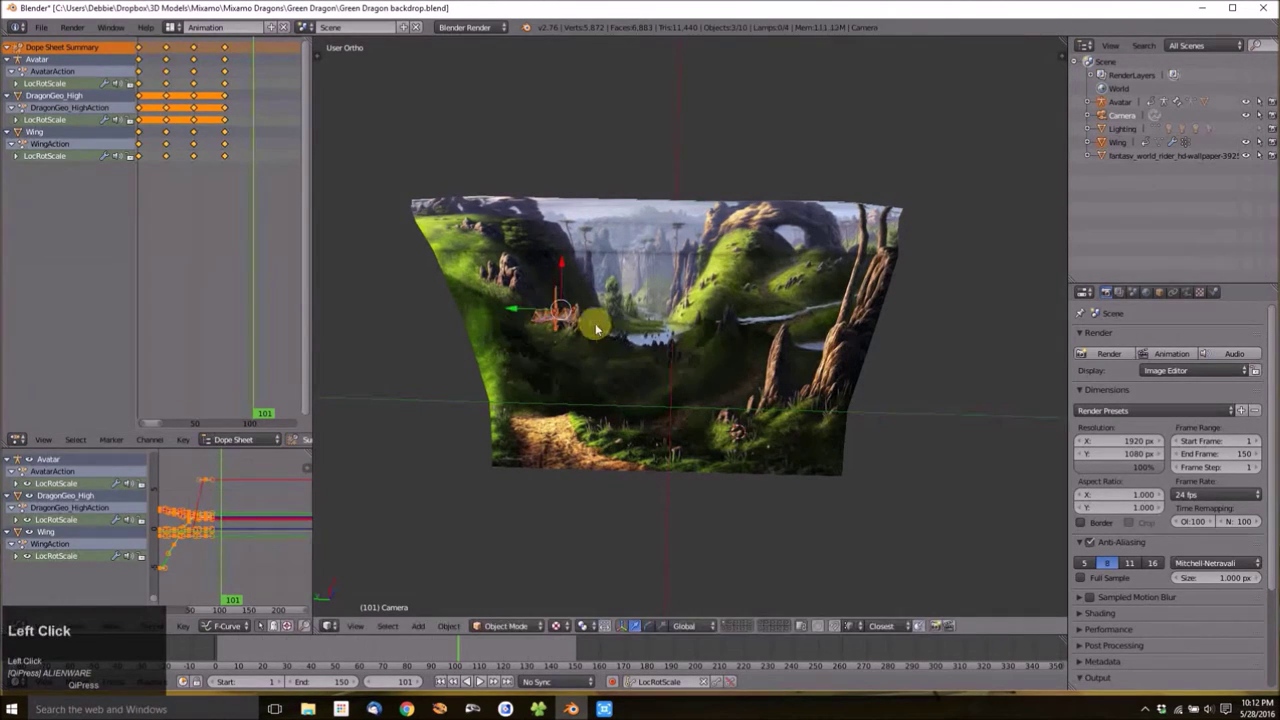
click(591, 368)
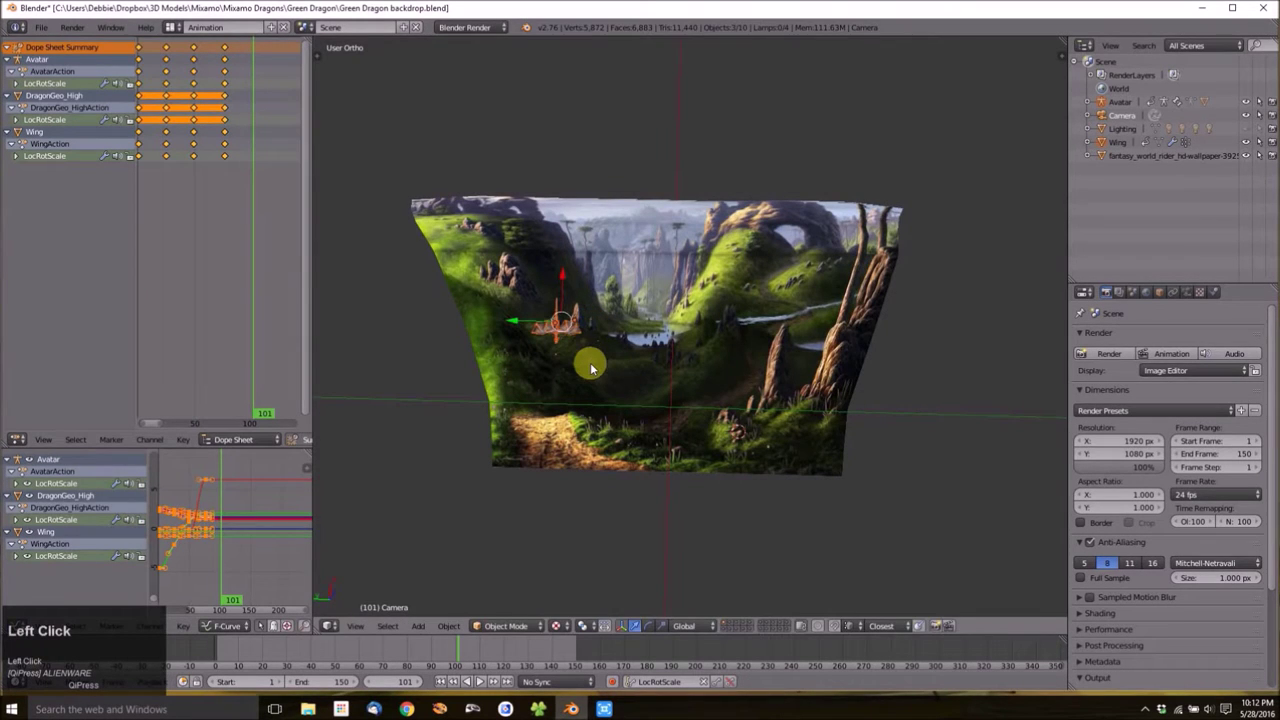
key(r)
click(608, 389)
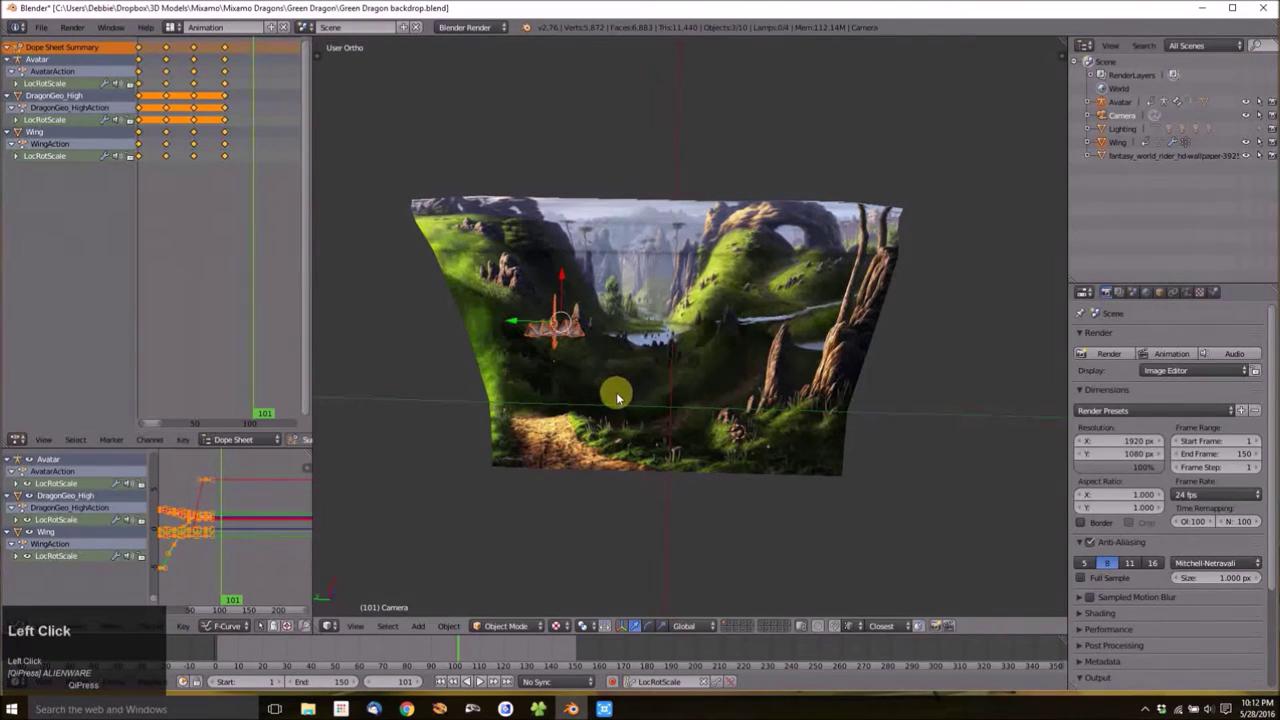
key(i)
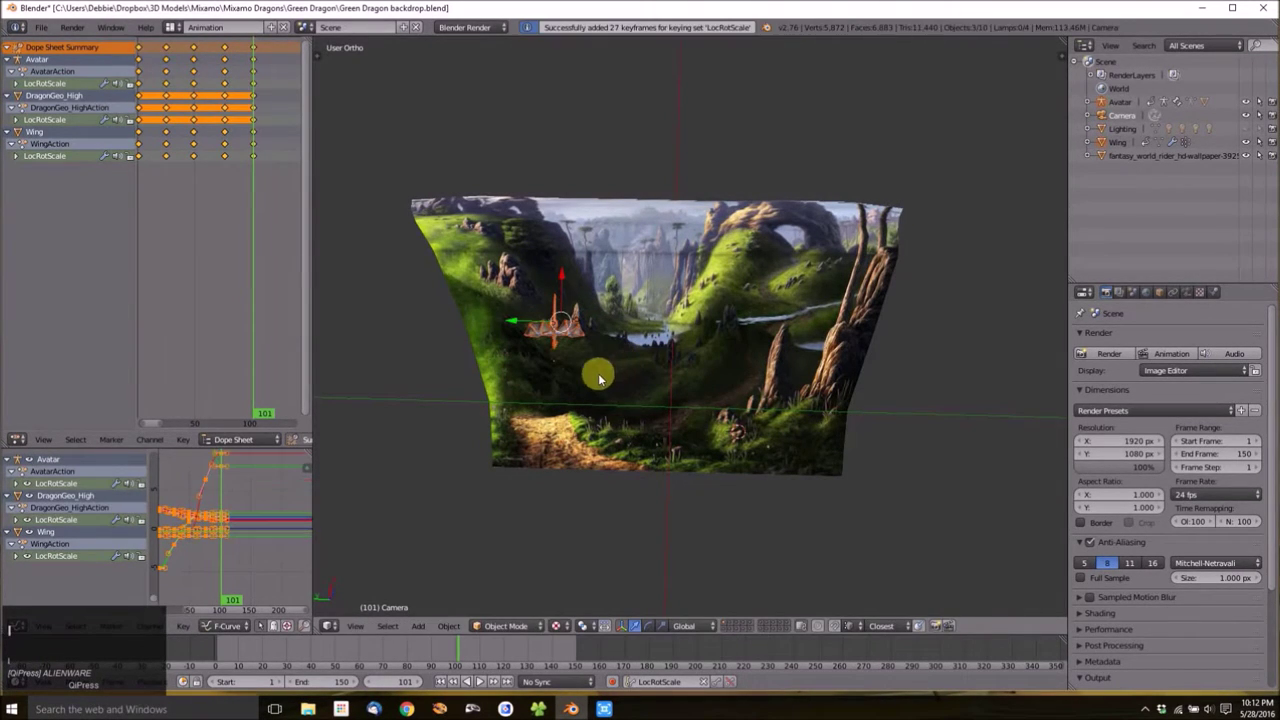
At frame 124, rotate the dragon further in the raised view and tilt its bank in the front view.
click(514, 648)
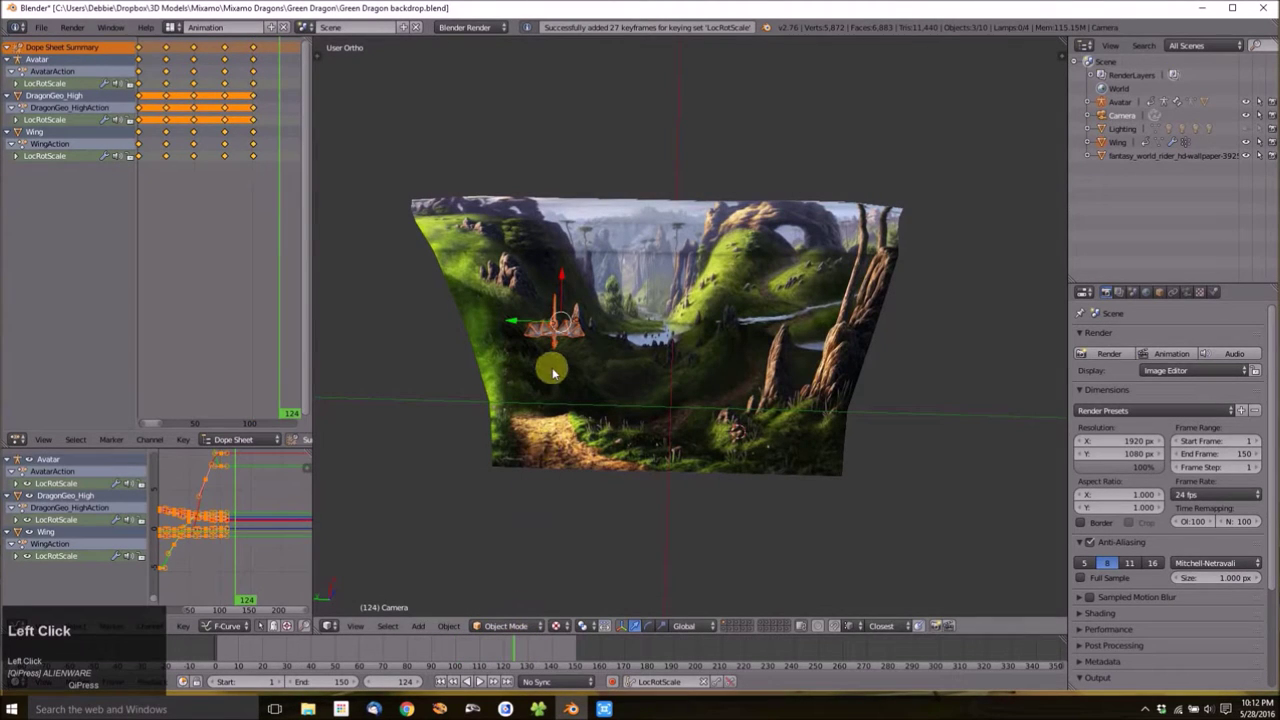
key(r)
click(640, 432)
key(r)
click(650, 414)
middle_drag(651, 403, 603, 327)
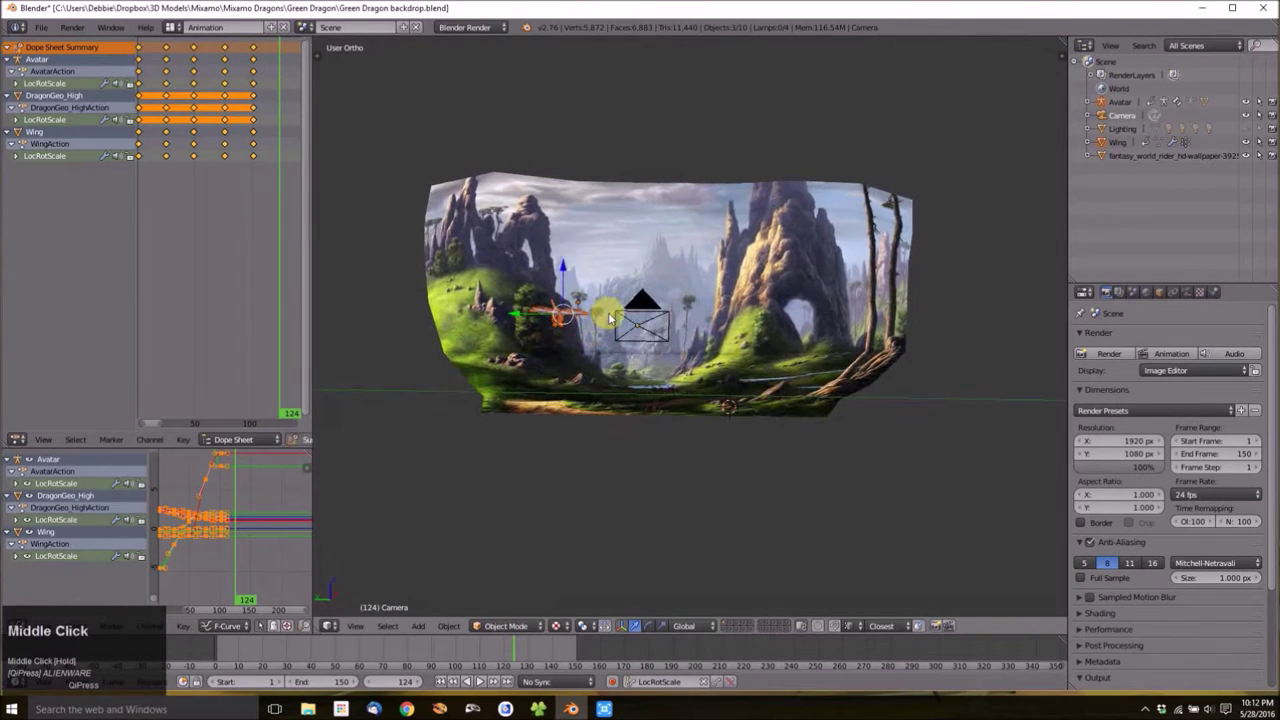
key(r)
middle_drag(612, 325, 629, 400)
Scale the dragon up slightly and insert LocRotScale keyframes at frame 124.
key(s)
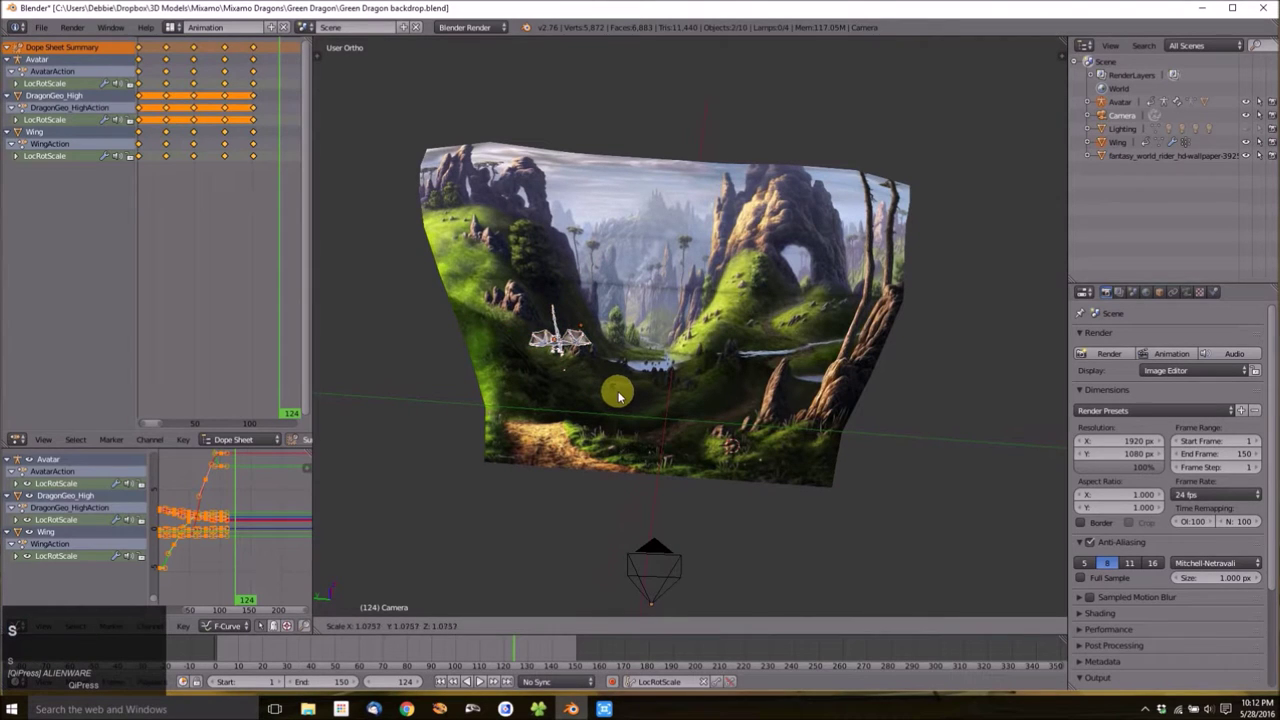
click(629, 440)
middle_drag(629, 440, 591, 466)
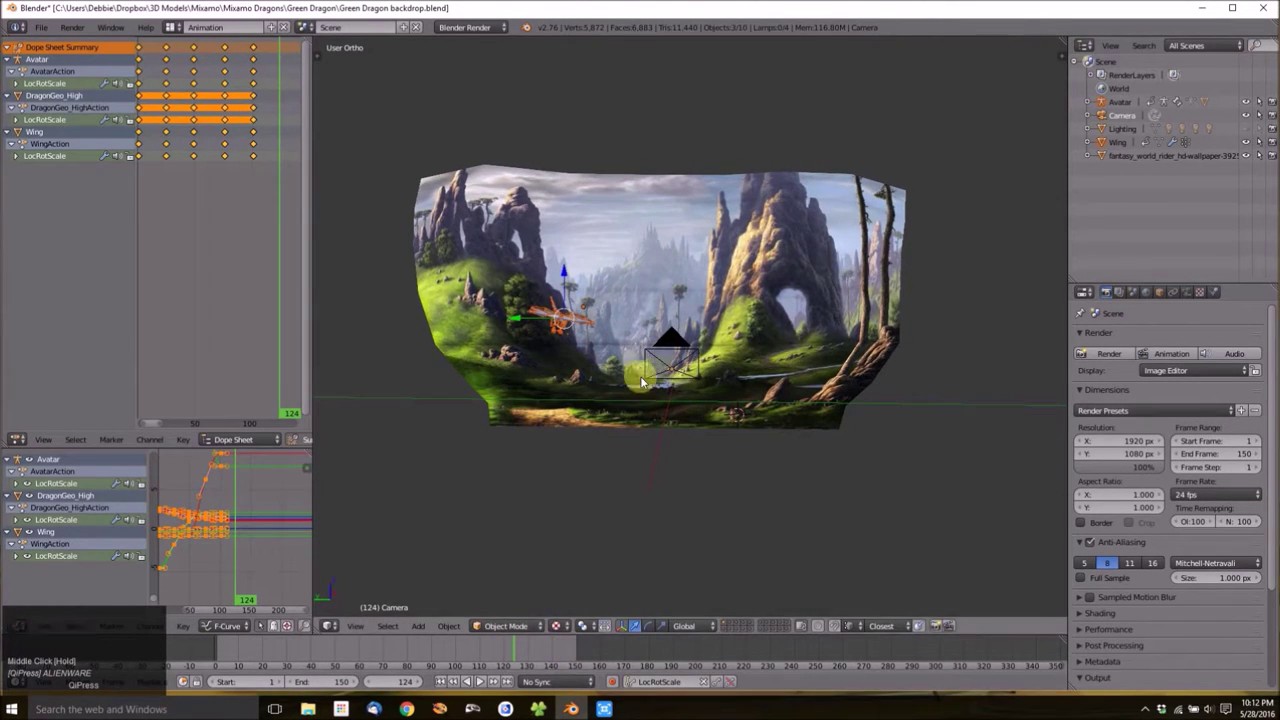
key(i)
At frame 150, rotate the dragon in the raised view until it heads toward the right side of the backdrop.
shift+middle_drag(606, 414, 568, 530)
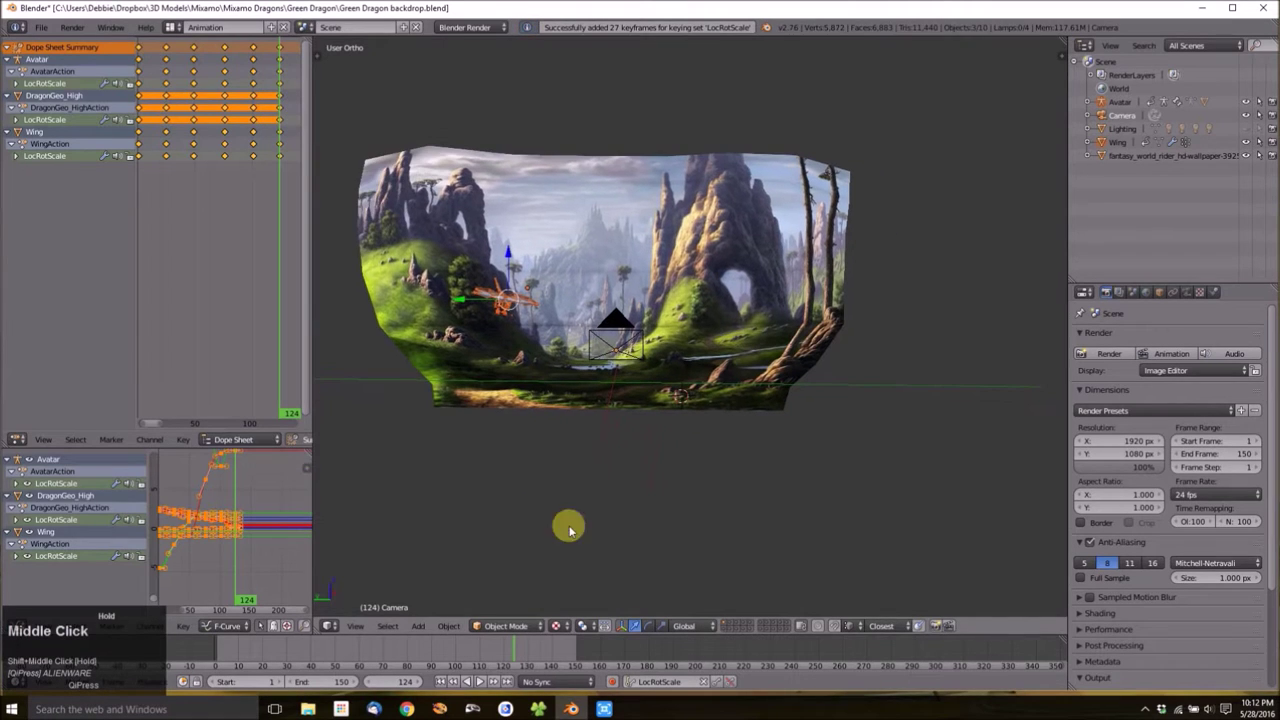
click(577, 652)
middle_drag(571, 437, 558, 469)
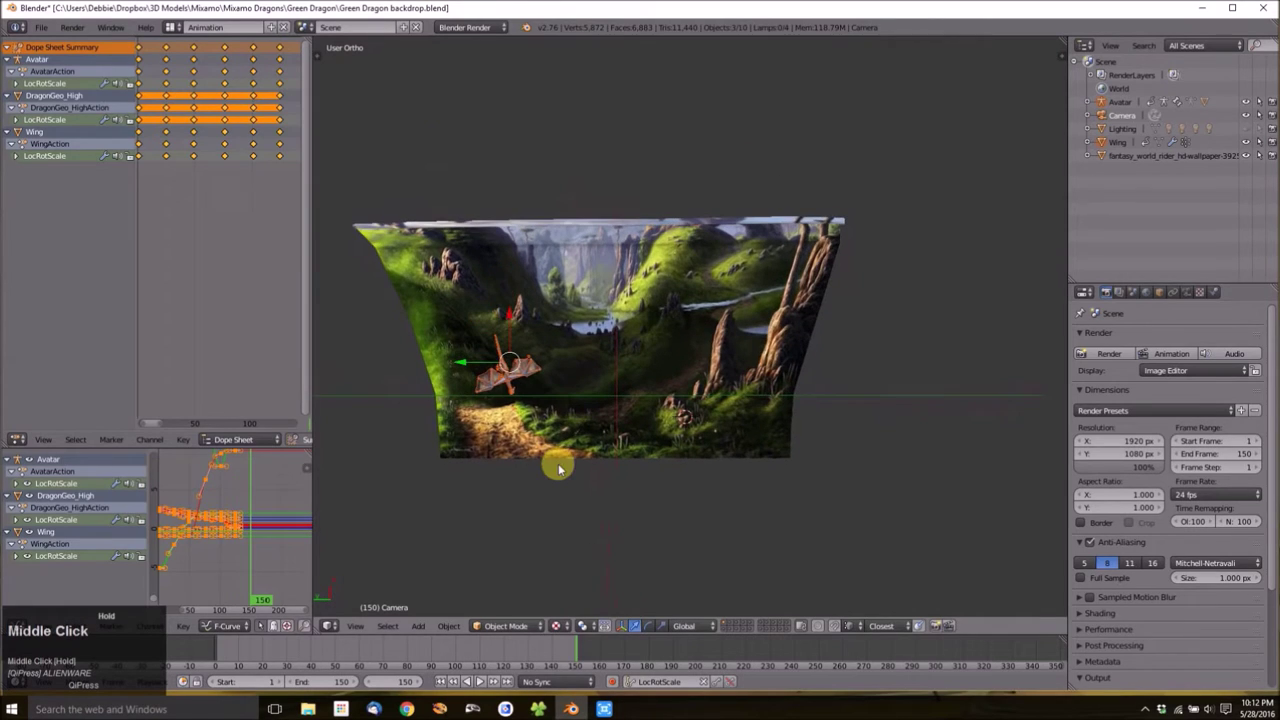
key(r)
click(578, 384)
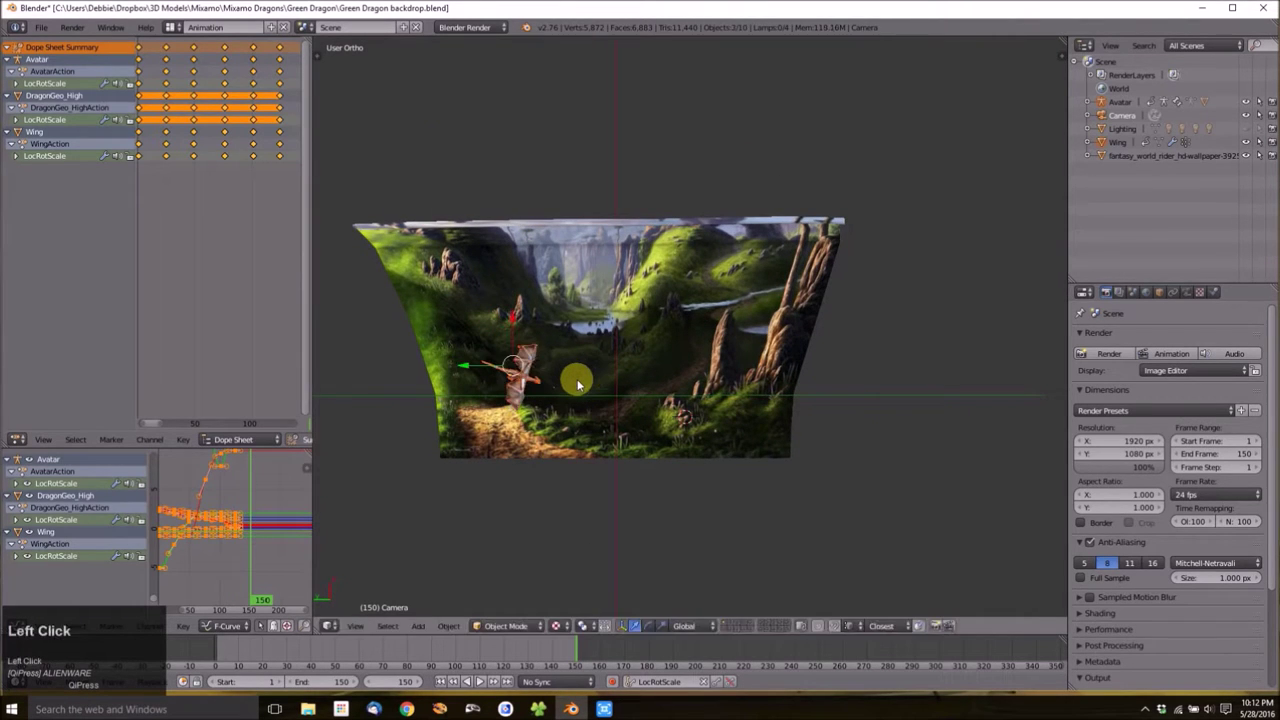
key(r)
click(609, 428)
In camera view, move the dragon down and right to just above the river, and insert LocRotScale keyframes at frame 150.
middle_drag(609, 428, 593, 335)
key(KP_0)
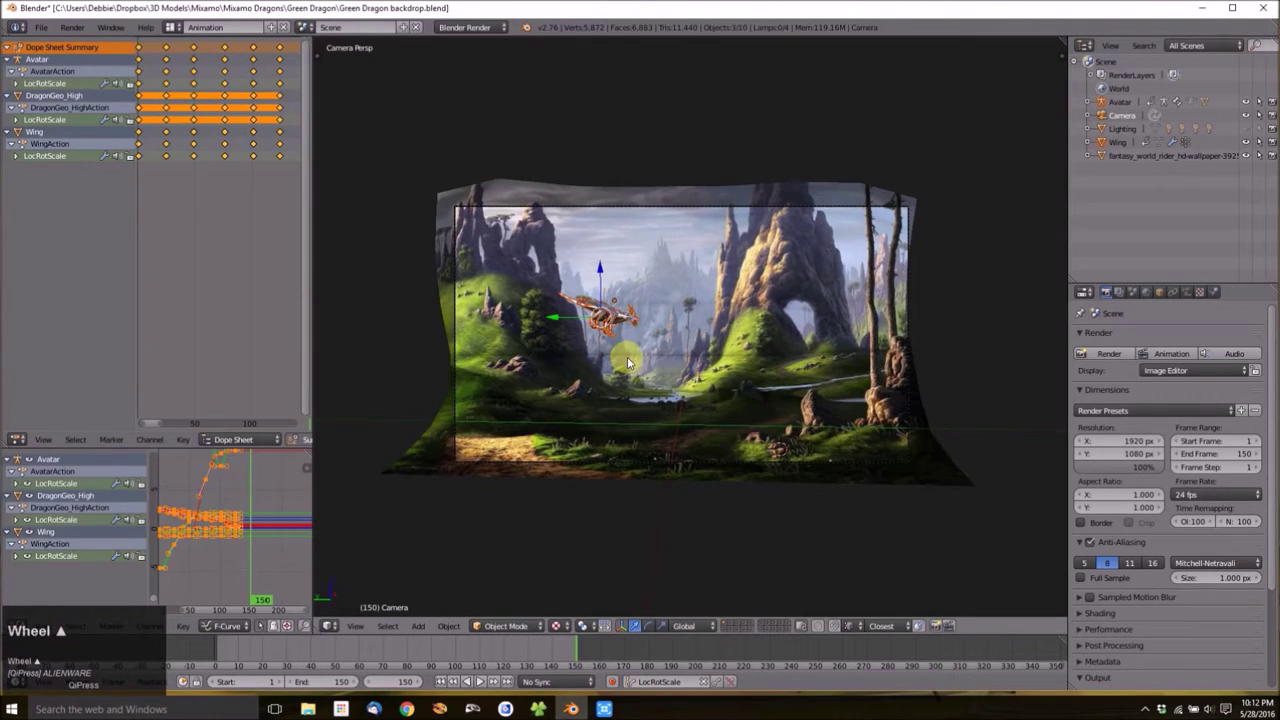
scroll(628, 363, up, 2)
key(g)
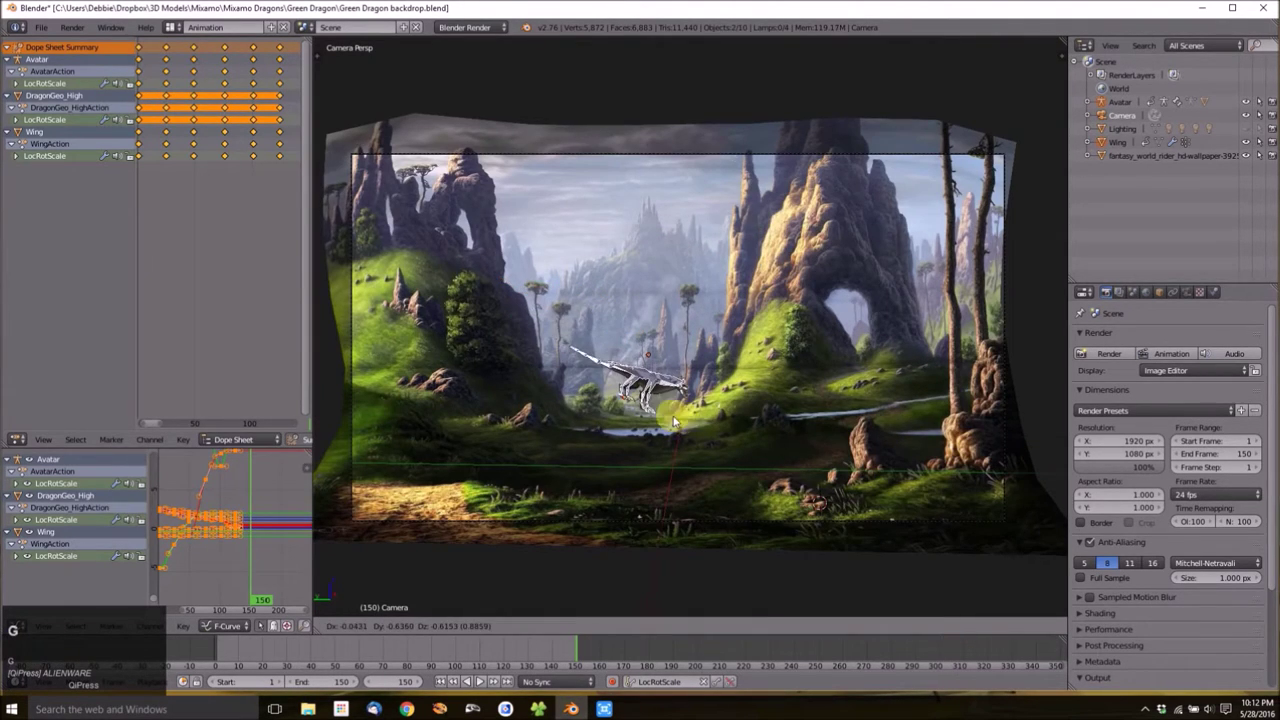
click(669, 414)
key(i)
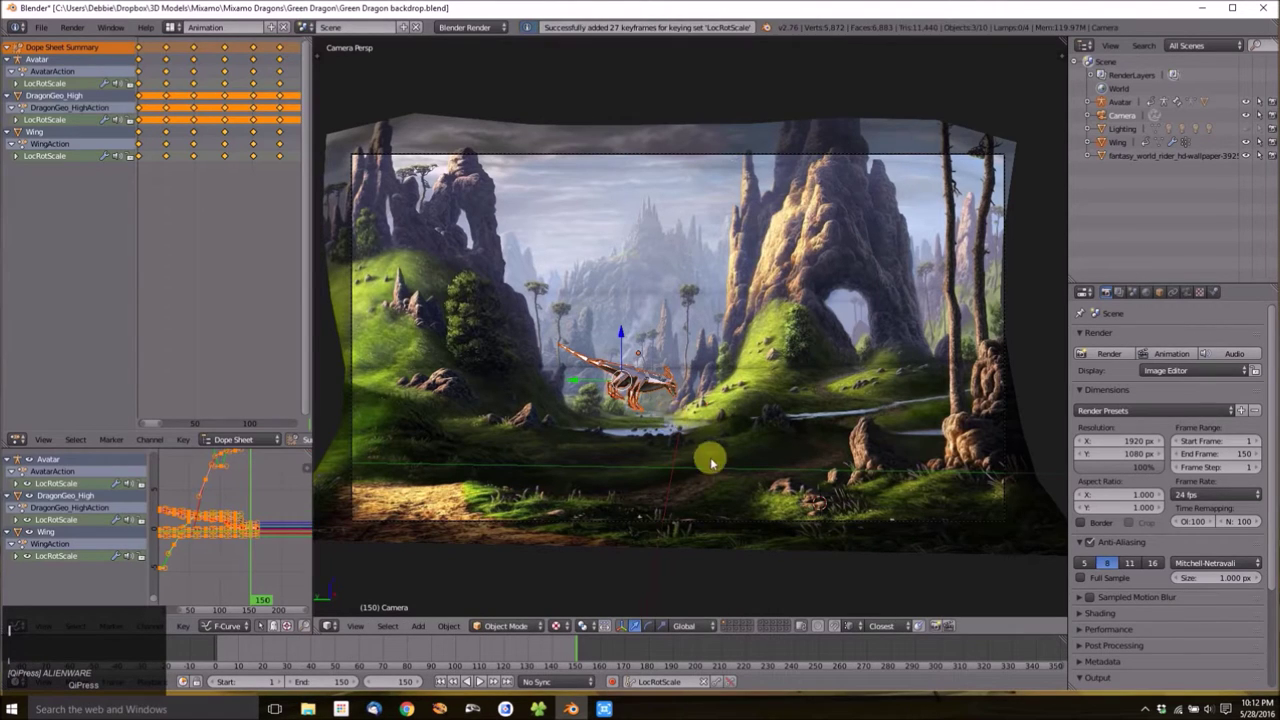
At frame 175, rotate the dragon to level its wings and body for landing, and insert LocRotScale keyframes.
shift+middle_drag(714, 459, 602, 392)
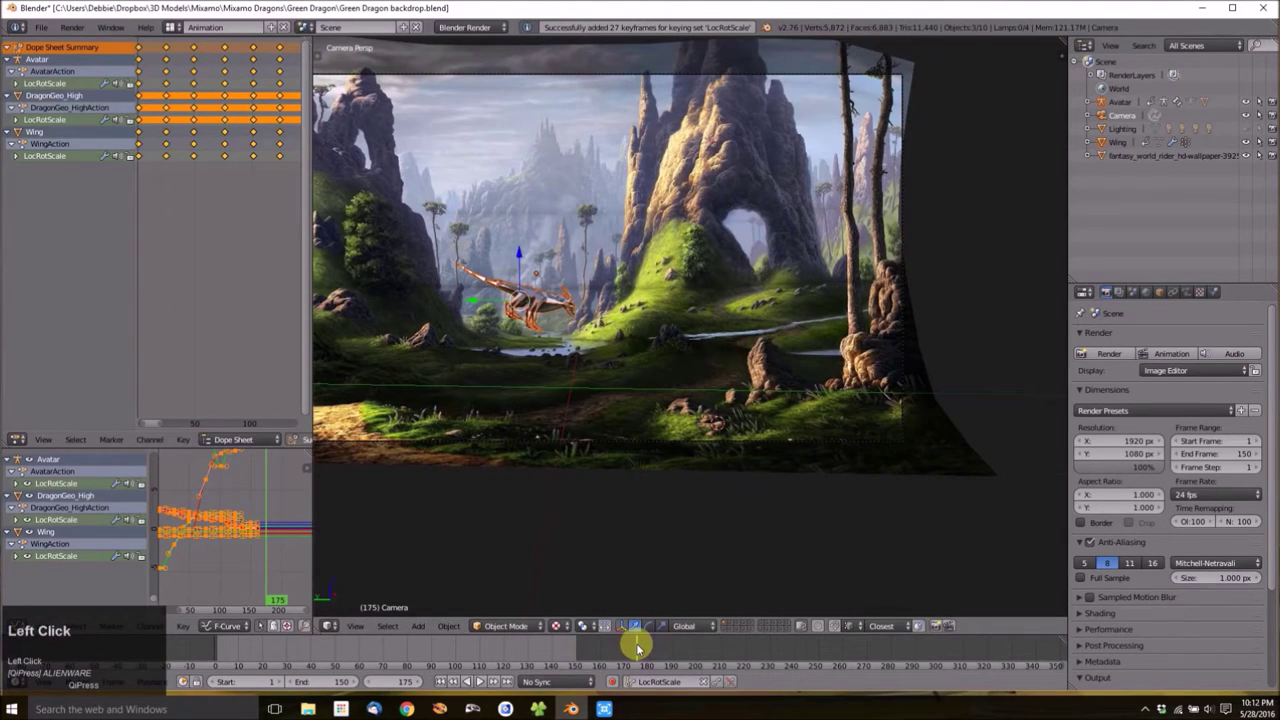
shift+middle_drag(603, 355, 571, 417)
scroll(583, 406, up, 5)
middle_drag(571, 360, 531, 377)
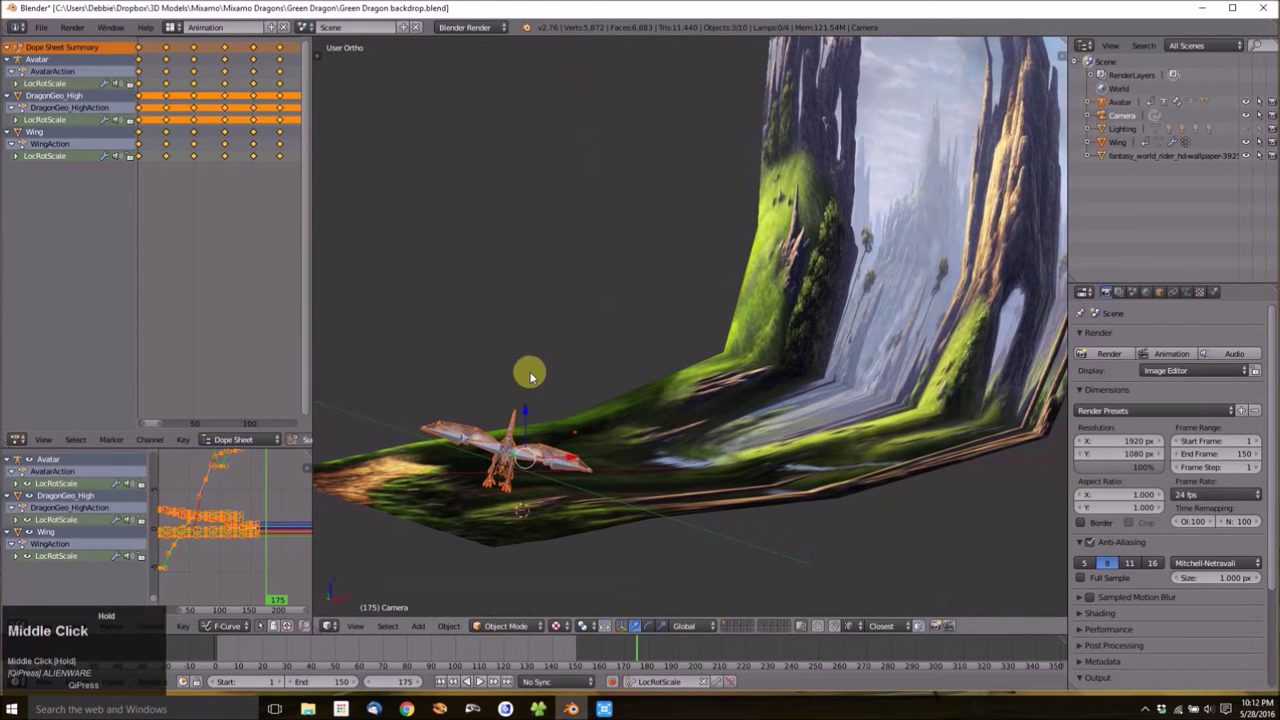
click(496, 457)
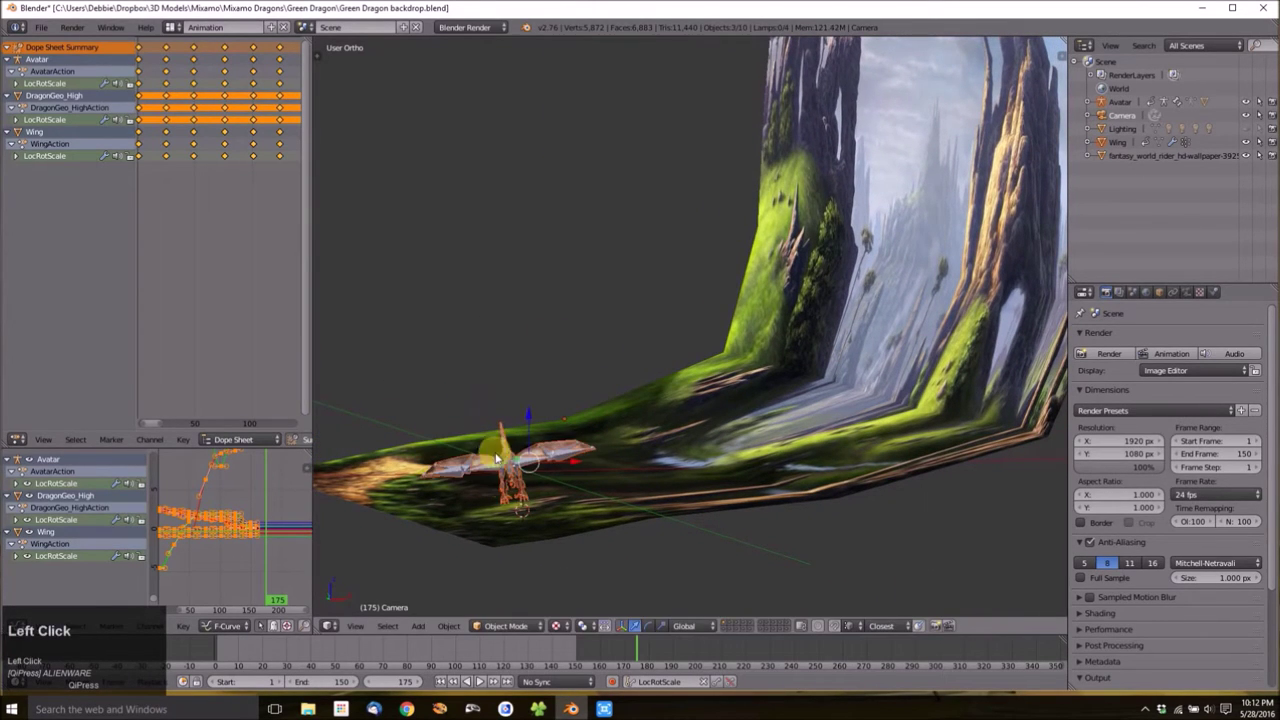
middle_drag(548, 514, 697, 472)
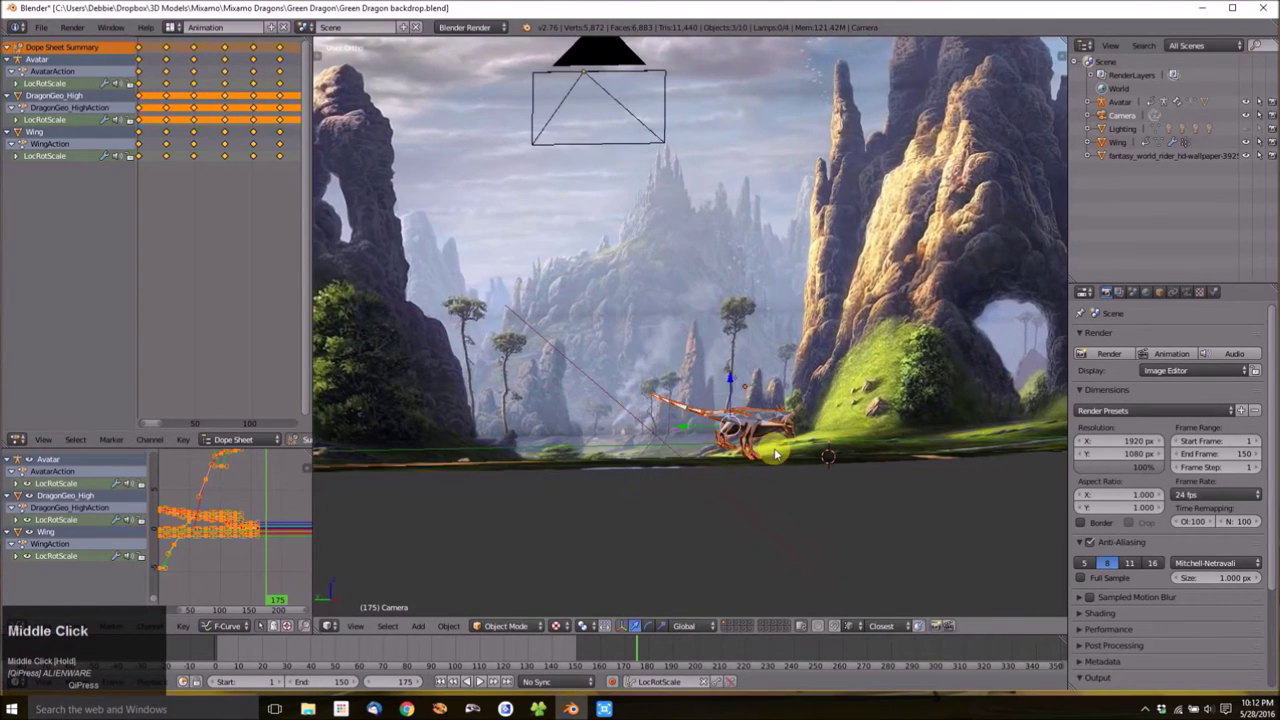
key(r)
click(757, 425)
middle_drag(757, 428, 737, 343)
key(i)
At frame 200, move the dragon forward and down toward the grassy foreground.
shift+middle_drag(738, 396, 760, 690)
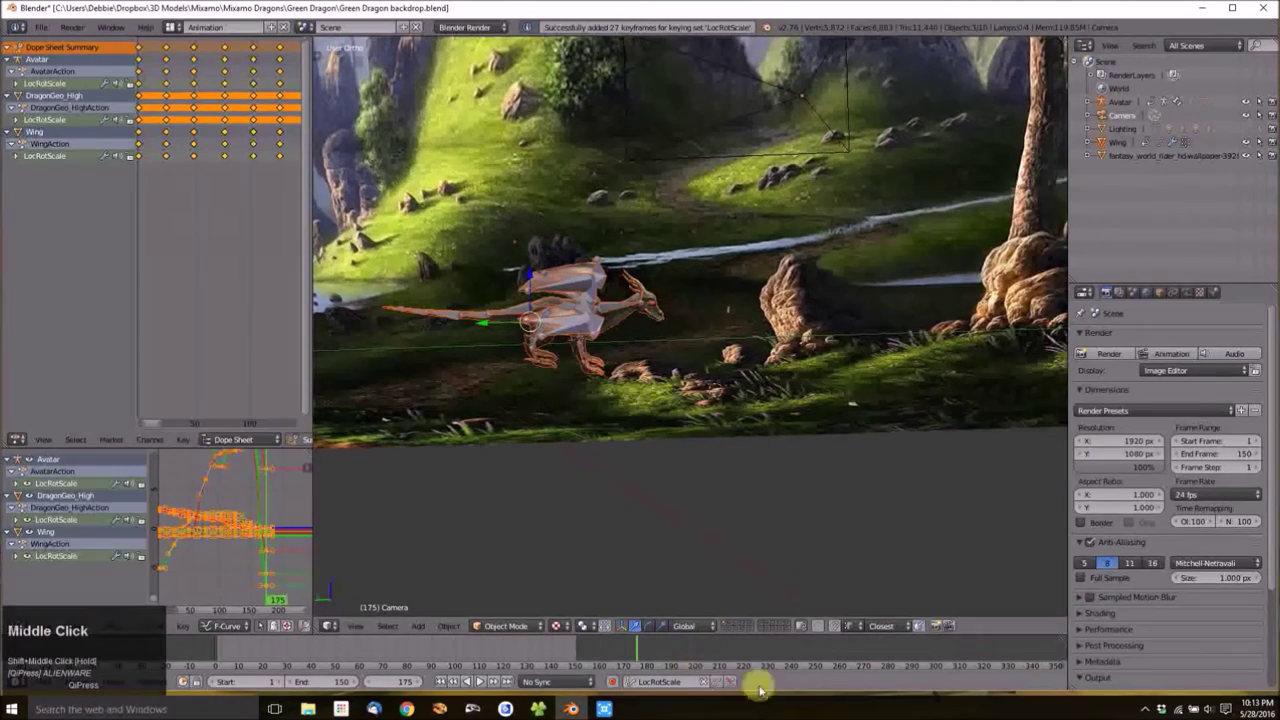
click(700, 652)
middle_drag(644, 405, 639, 410)
drag(639, 410, 733, 425)
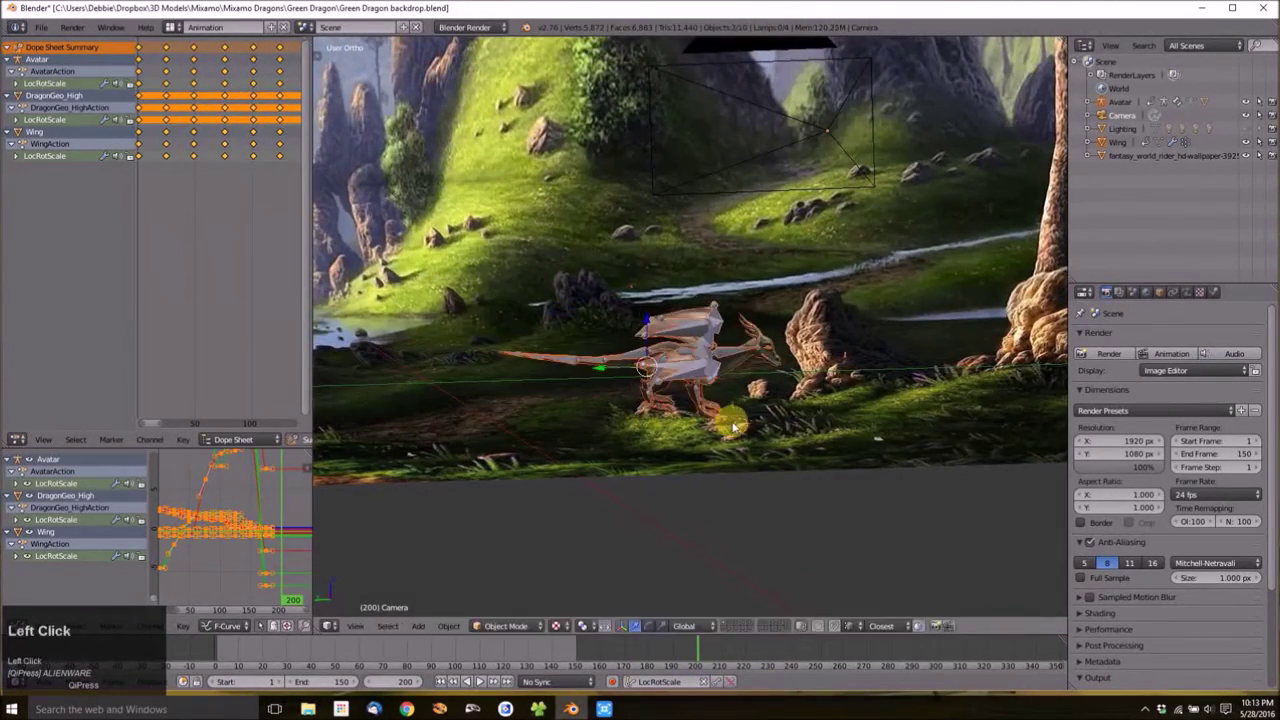
click(745, 418)
In a close side view, lower the dragon until its feet rest on the ground, and insert LocRotScale keyframes at frame 200.
shift+middle_drag(745, 418, 663, 455)
scroll(703, 463, up, 5)
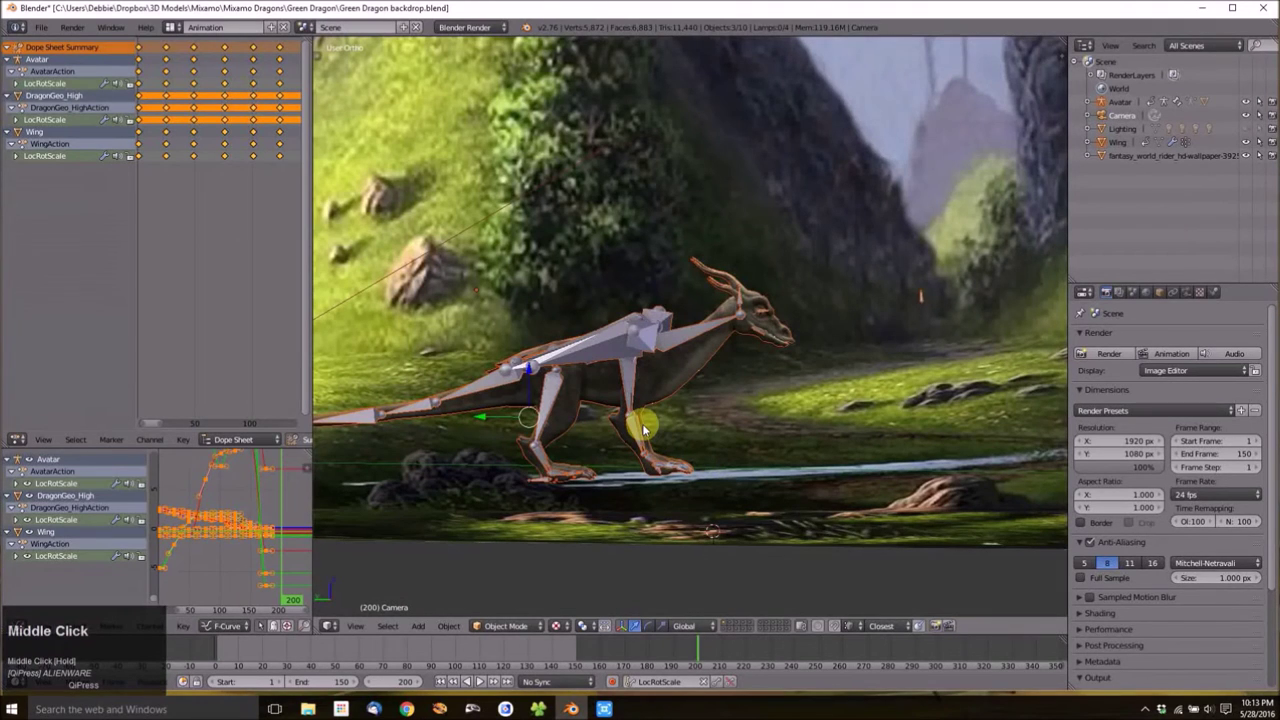
key(g)
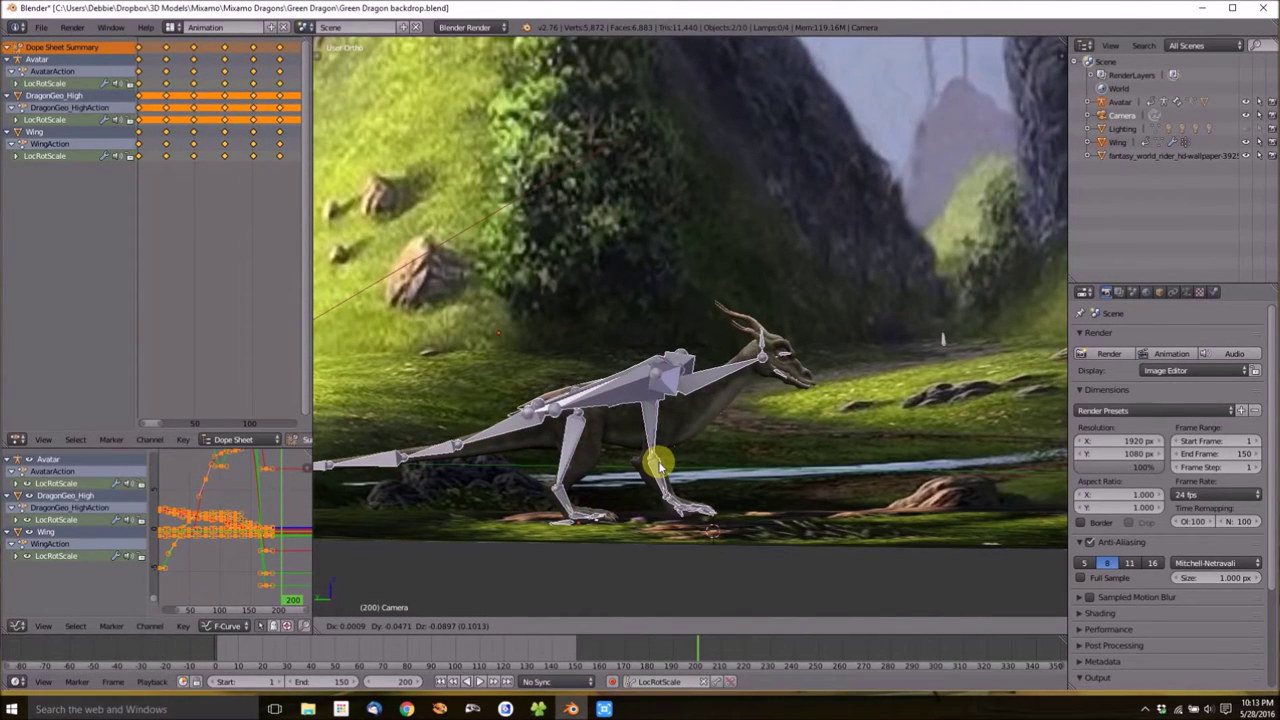
click(659, 465)
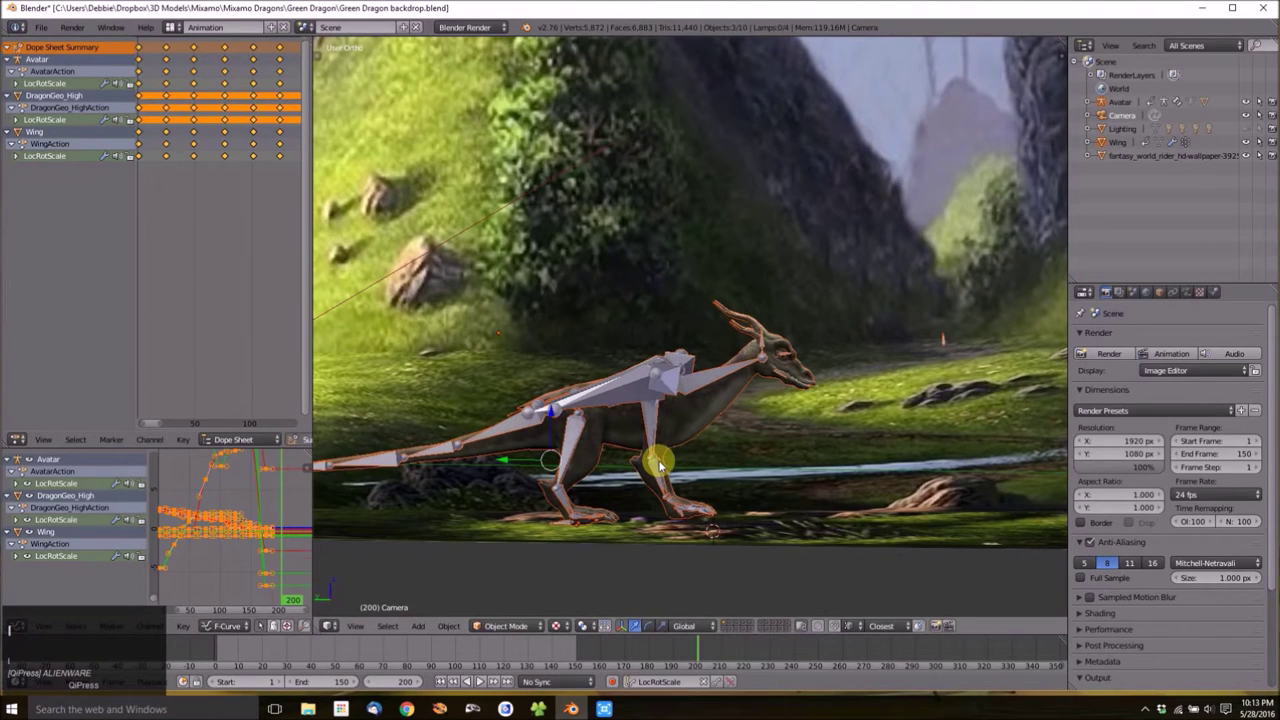
key(i)
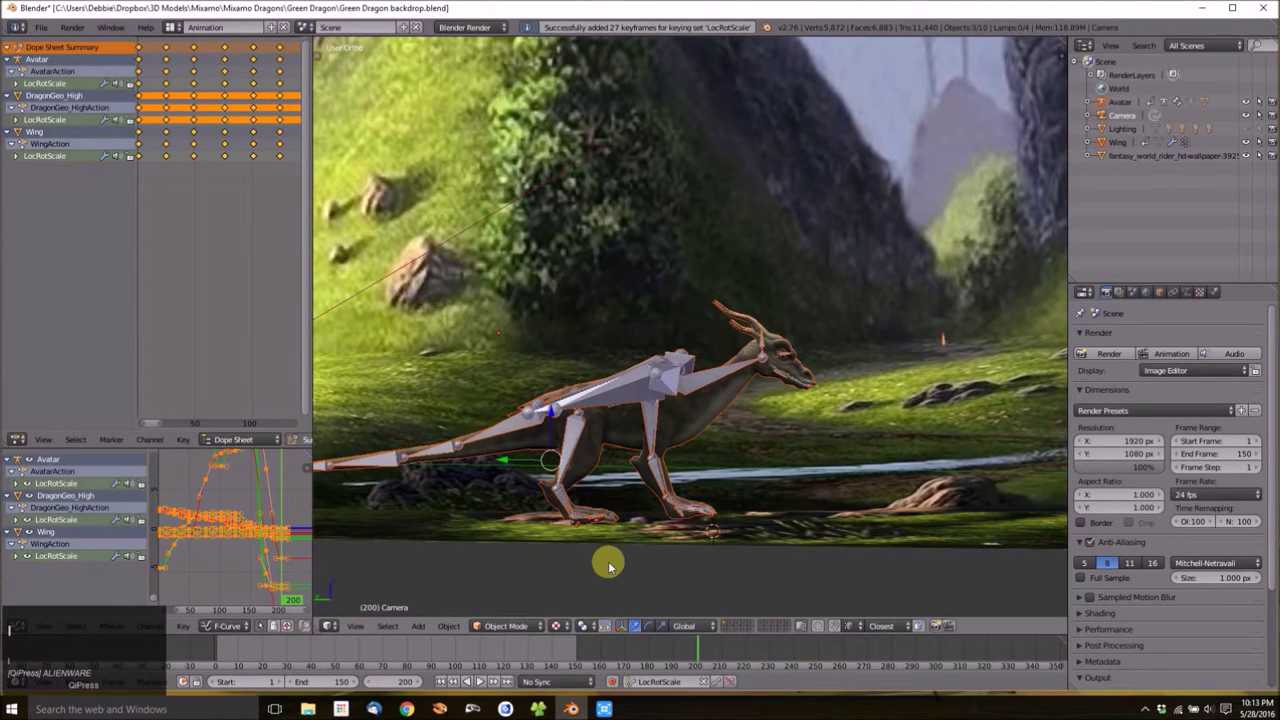
At frame 209, move the dragon slightly forward along the ground, and insert LocRotScale keyframes.
click(719, 648)
key(g)
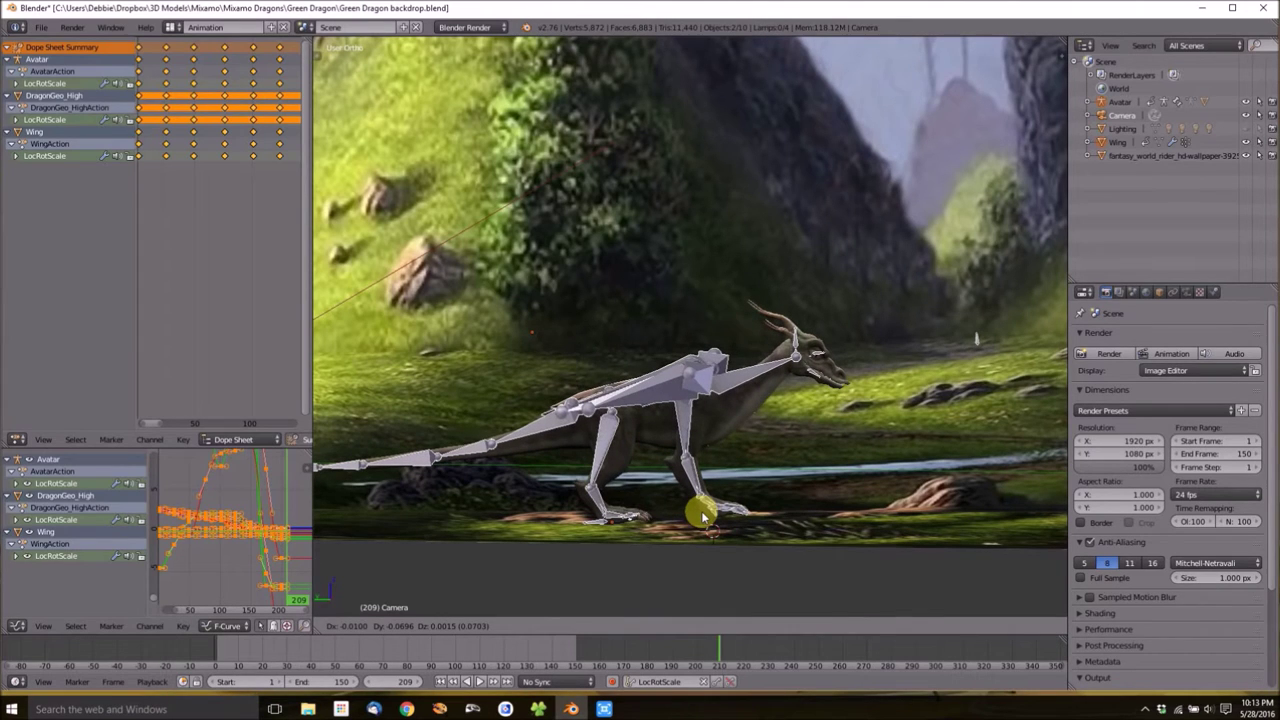
click(697, 515)
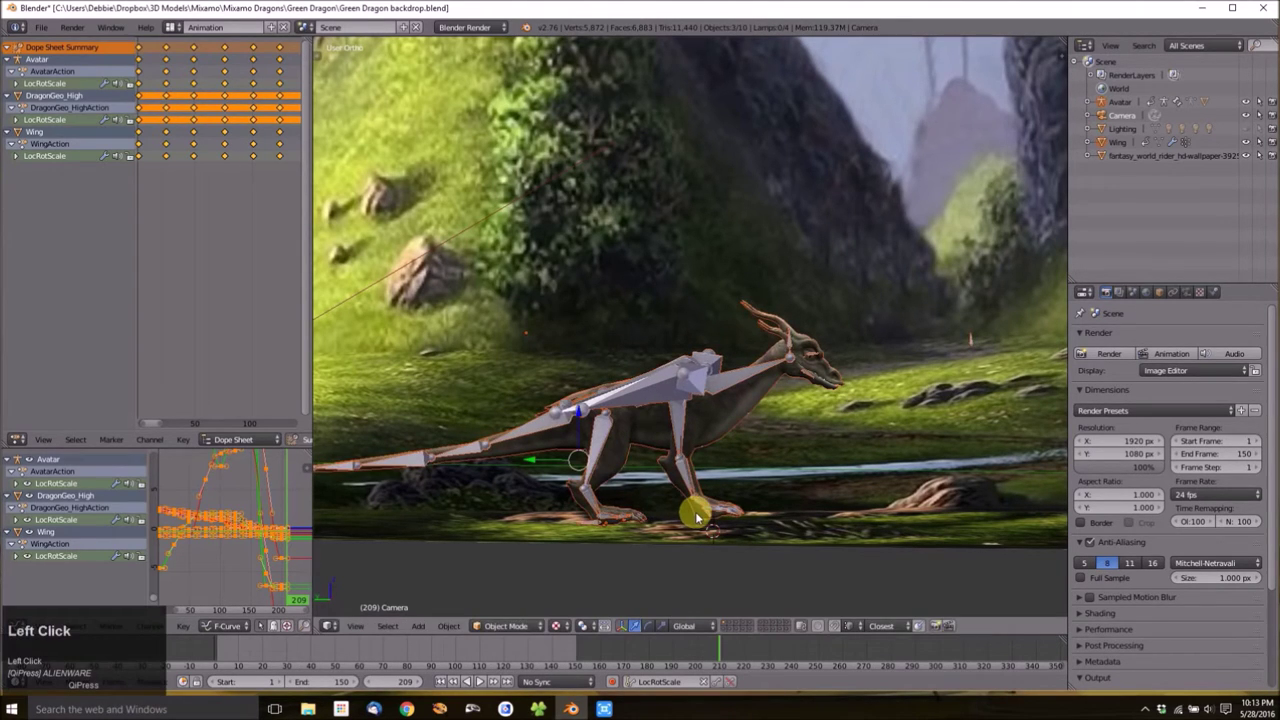
key(i)
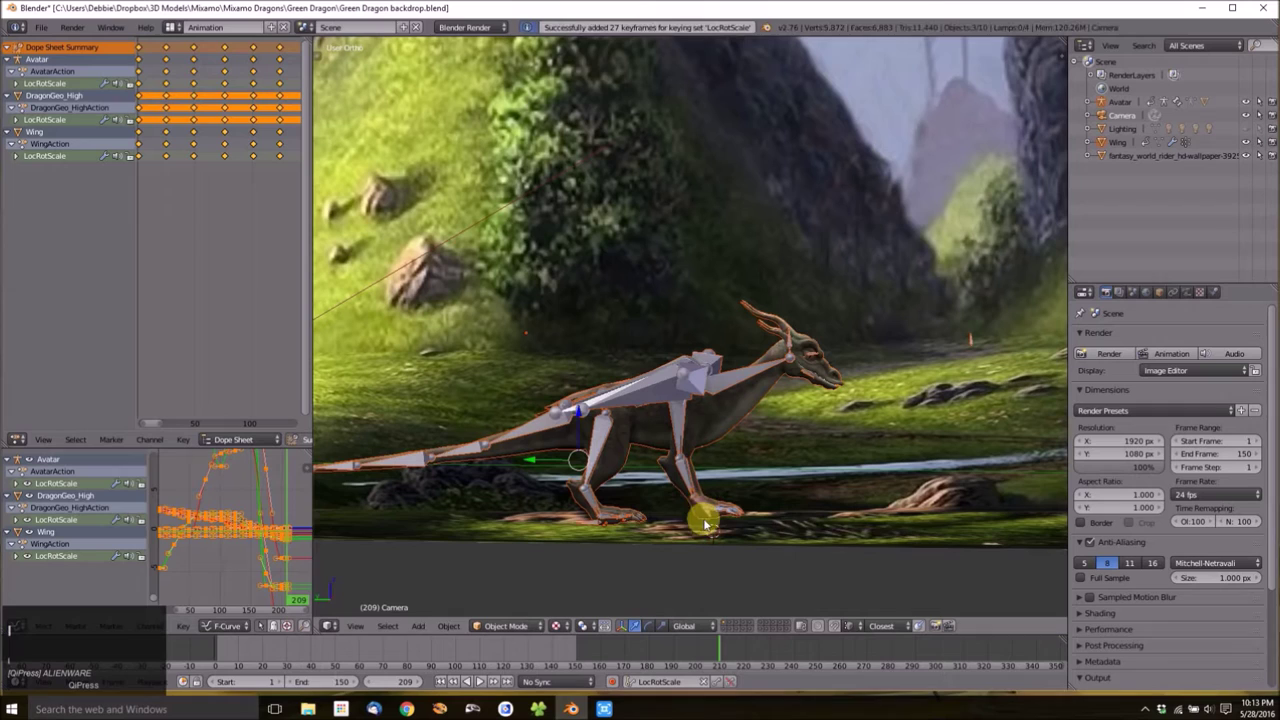
Insert LocRotScale keyframes holding the dragon's standing pose at frame 299, and set the animation's end frame to 299.
click(873, 652)
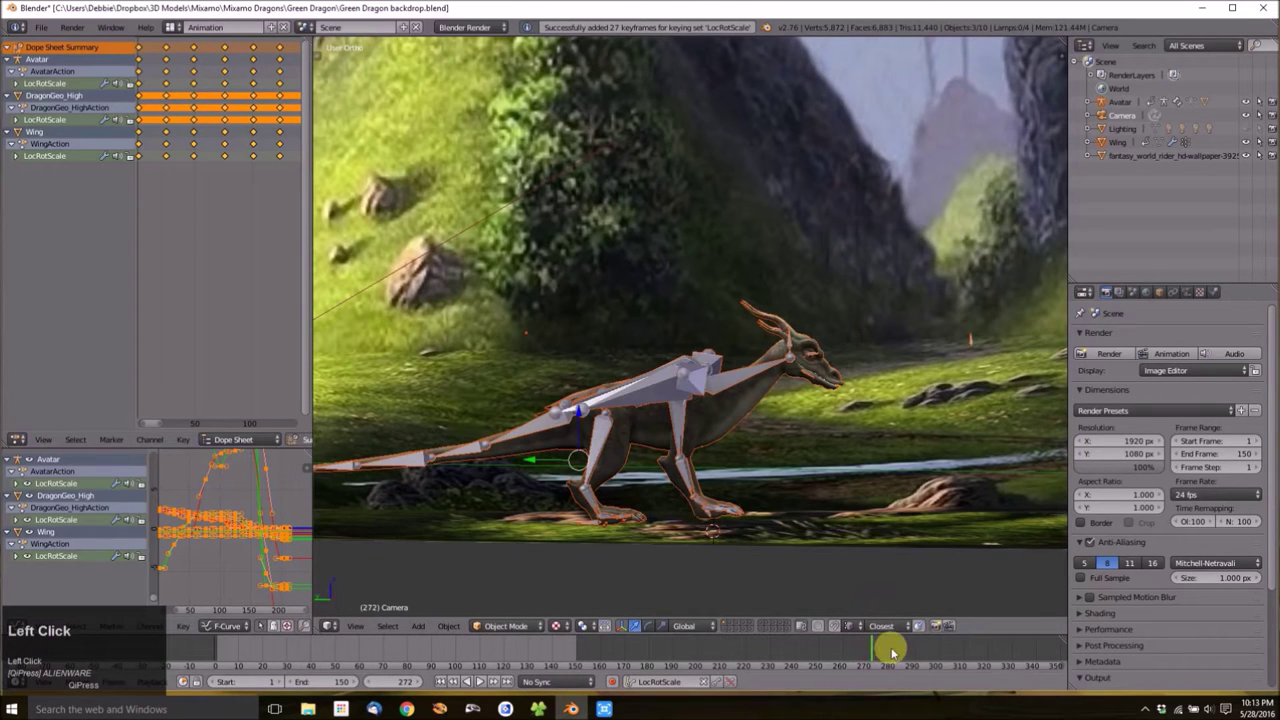
click(936, 650)
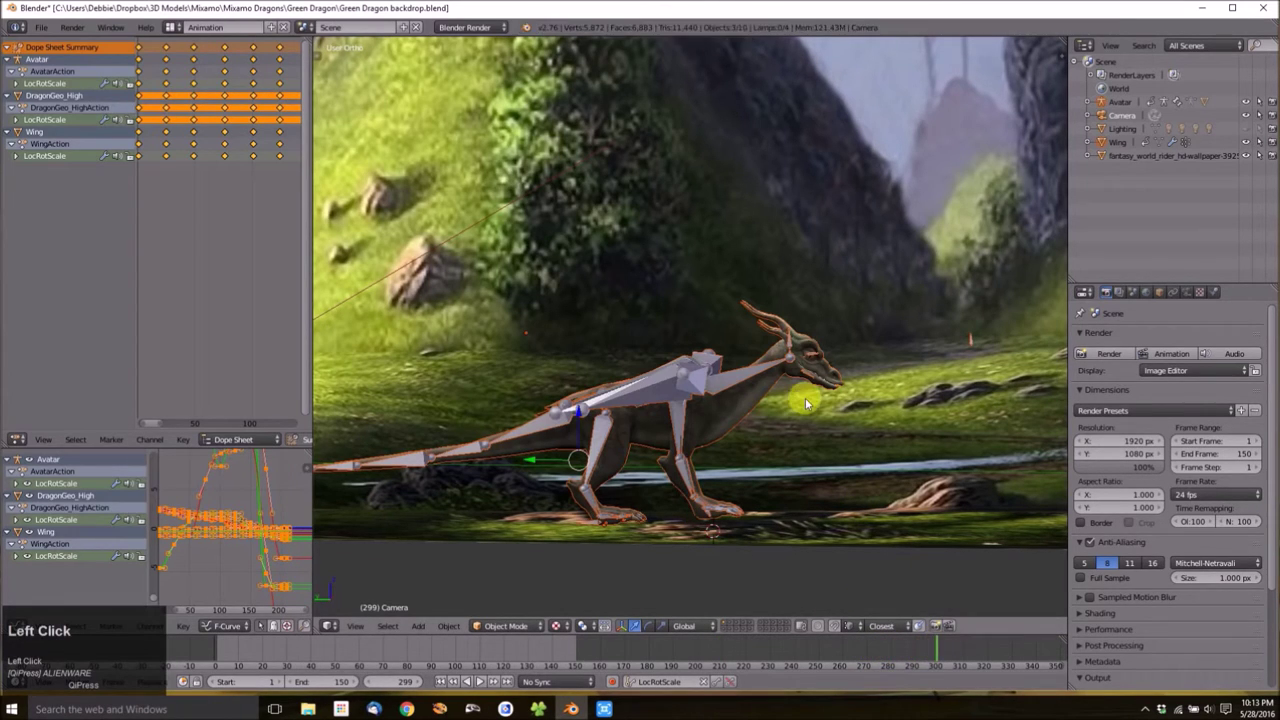
key(i)
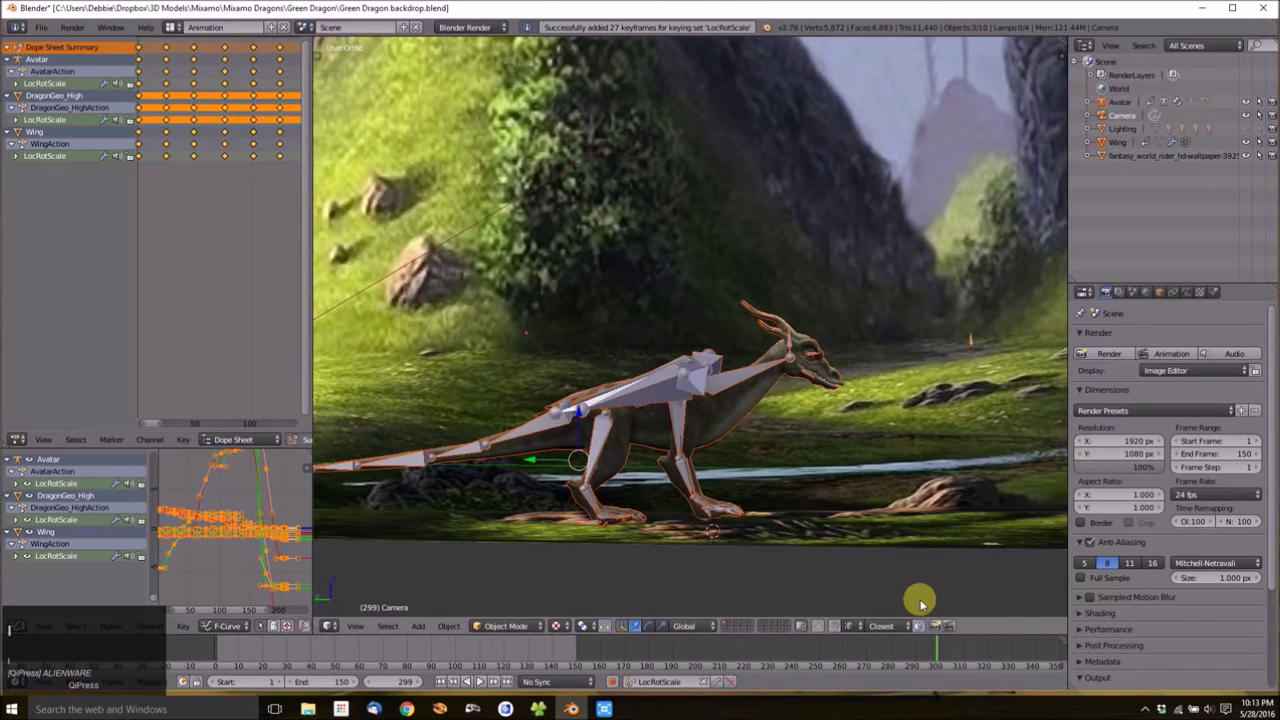
key(e)
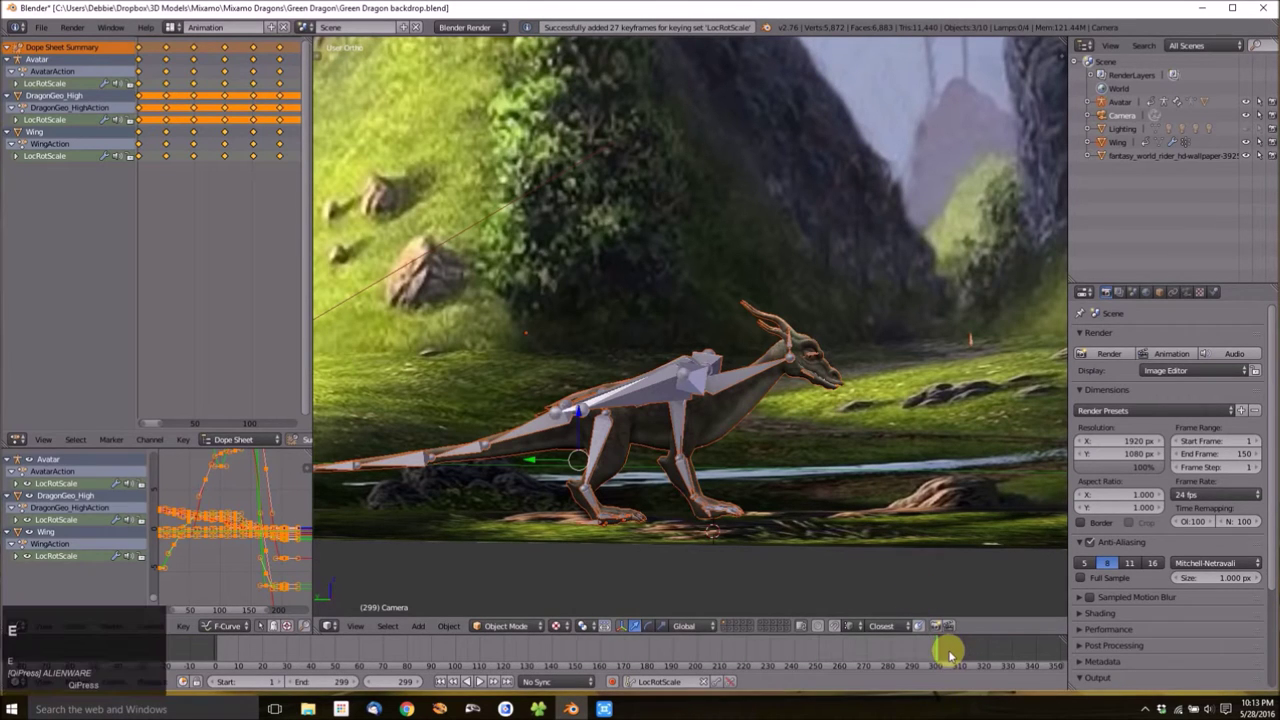
Return to frame 1, deselect all objects, and play the animation with the whole backdrop in view.
scroll(749, 437, down, 5)
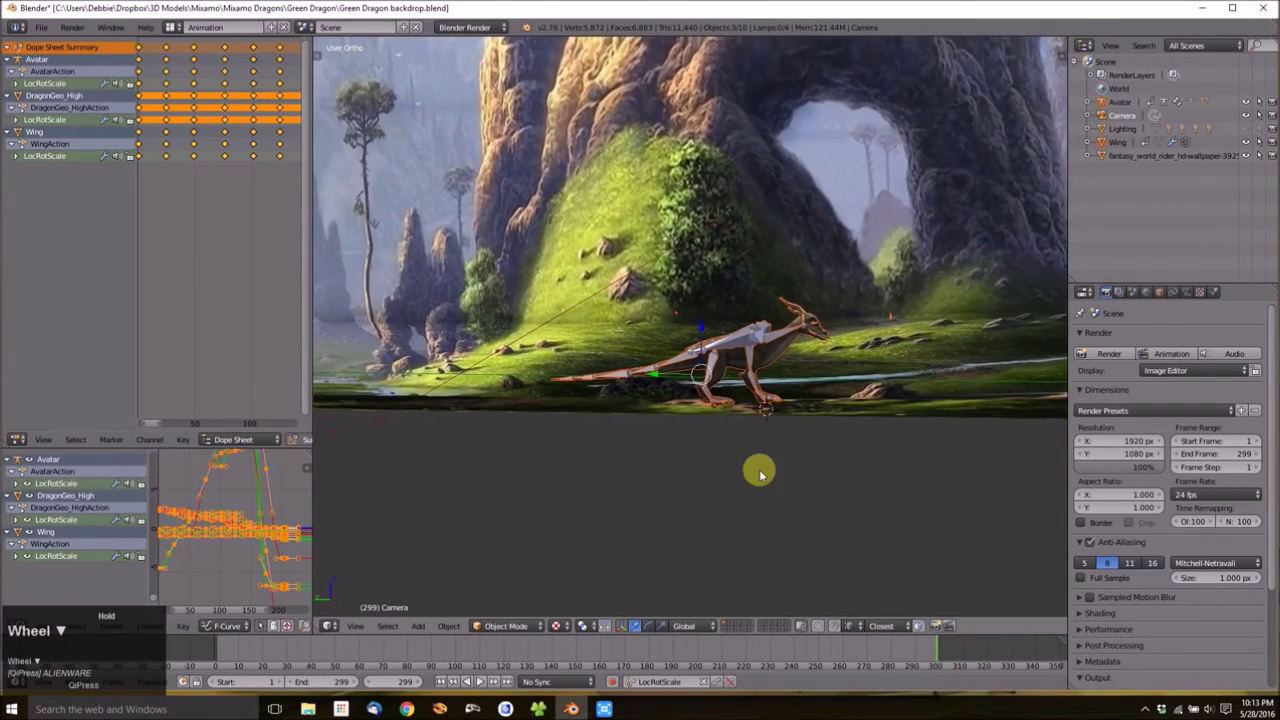
shift+scroll(671, 395, down, 2)
shift+middle_drag(671, 395, 757, 543)
scroll(757, 531, down, 2)
shift+middle_drag(651, 466, 758, 520)
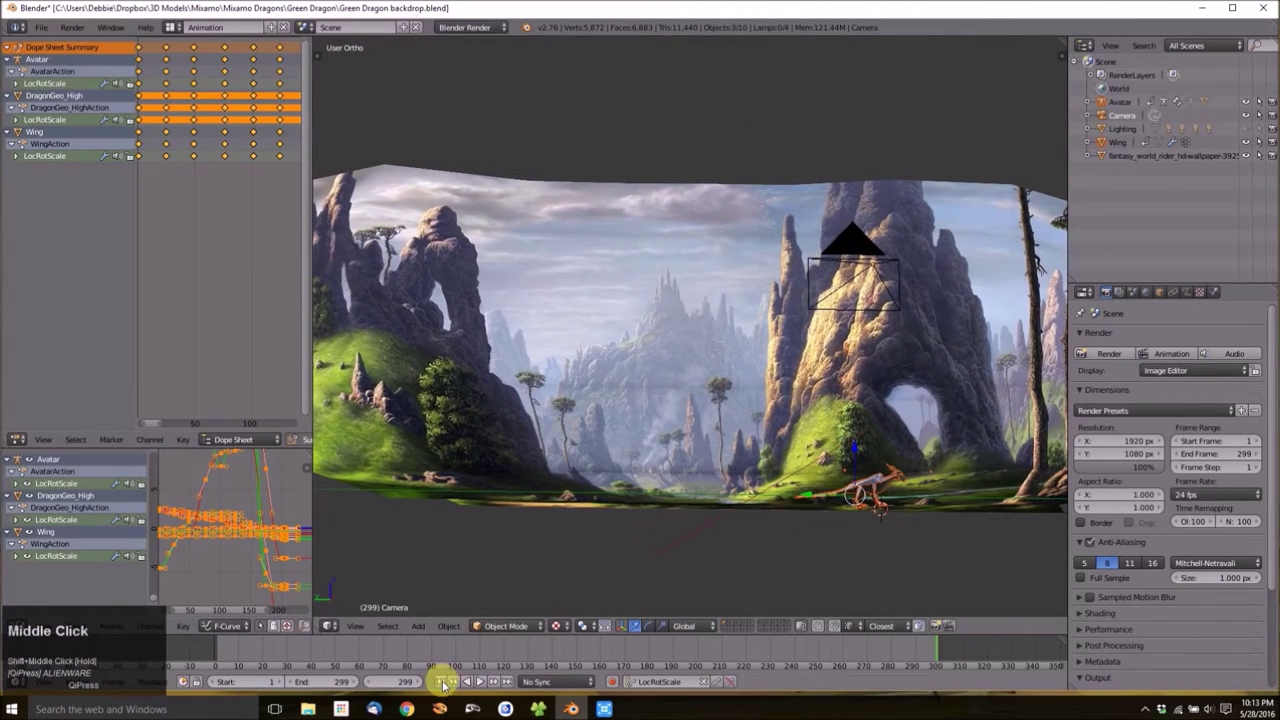
click(442, 682)
scroll(745, 369, down, 2)
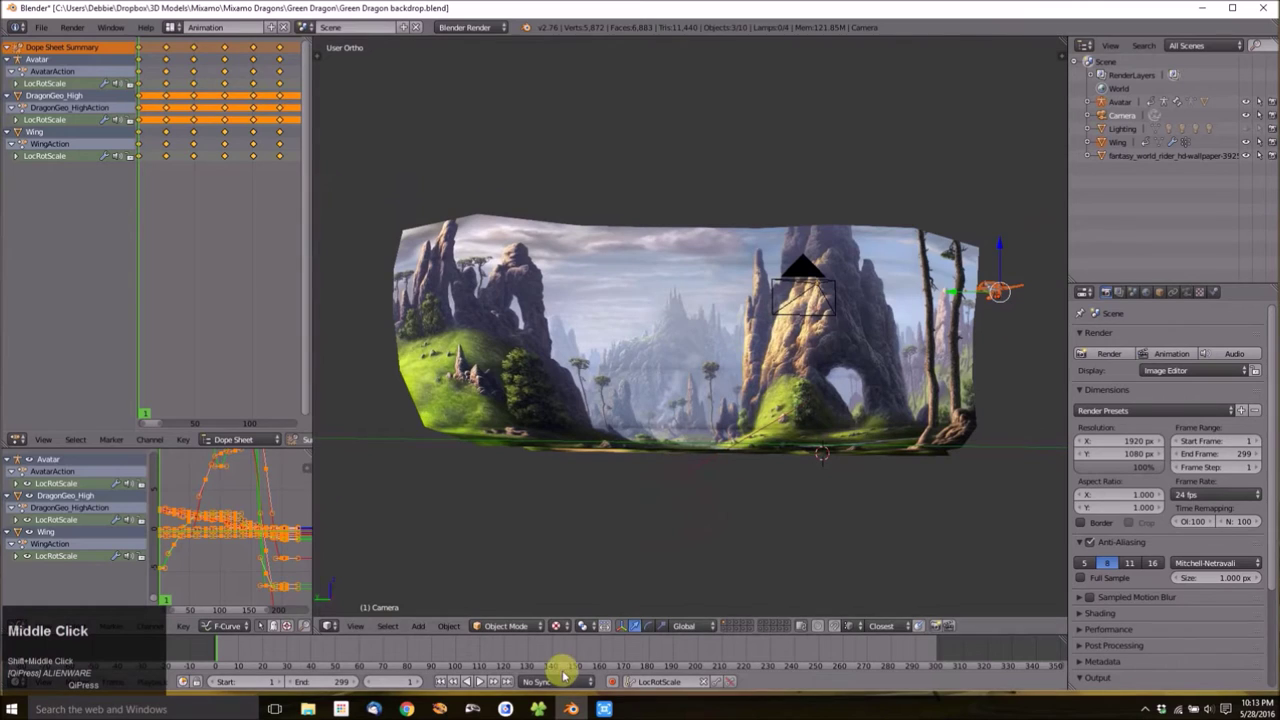
key(a)
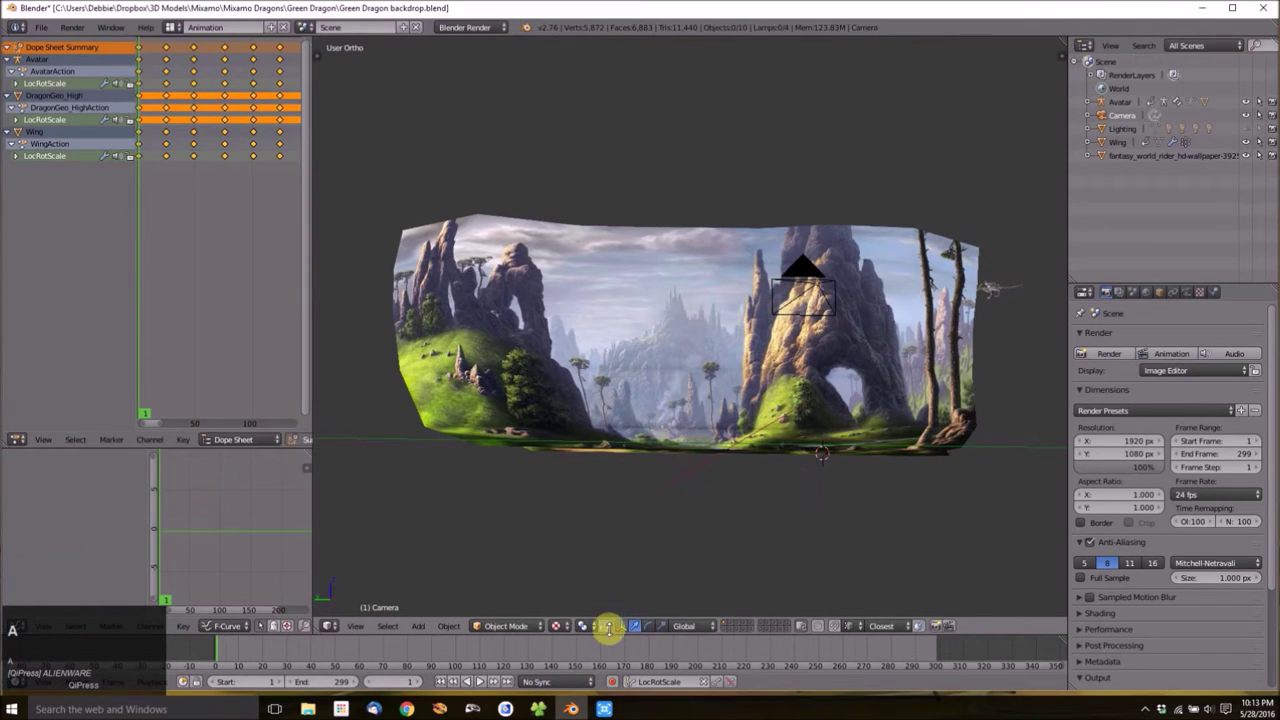
click(482, 681)
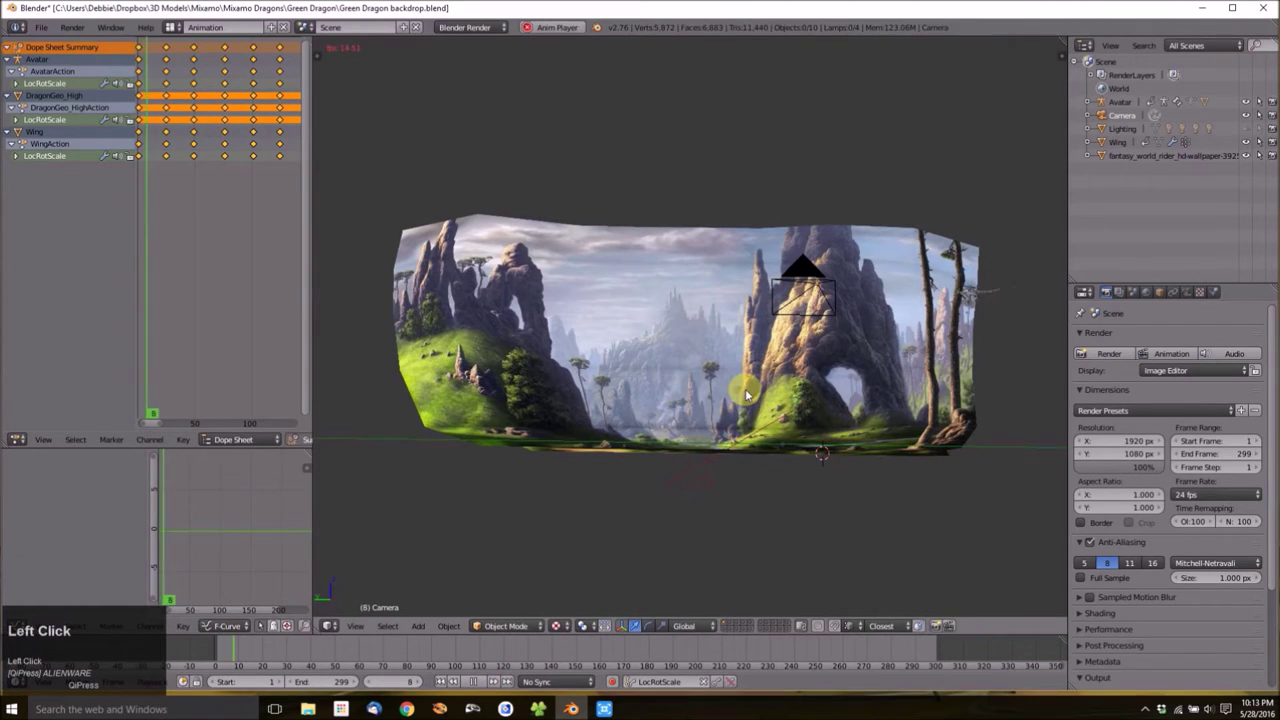
Watch the dragon's flight and landing through the camera, and stop the playback.
key(KP_0)
scroll(663, 334, down, 1)
middle_drag(663, 334, 735, 318)
scroll(737, 322, up, 2)
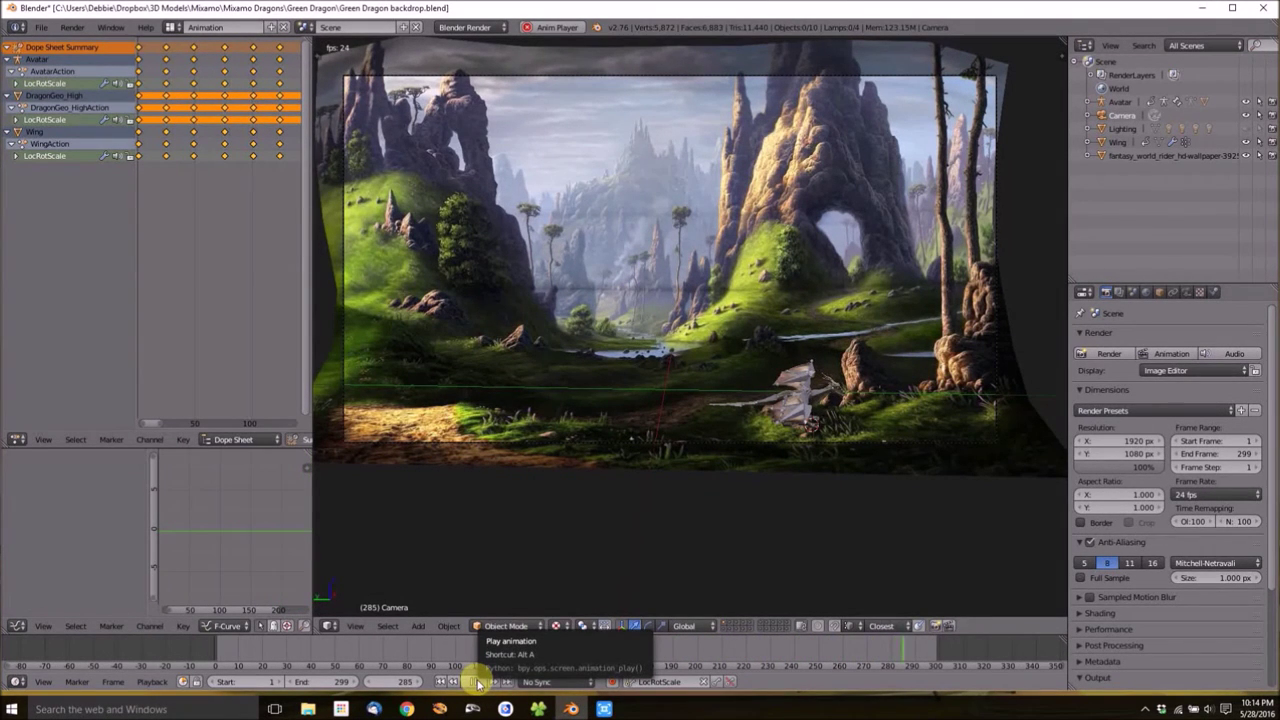
click(478, 684)
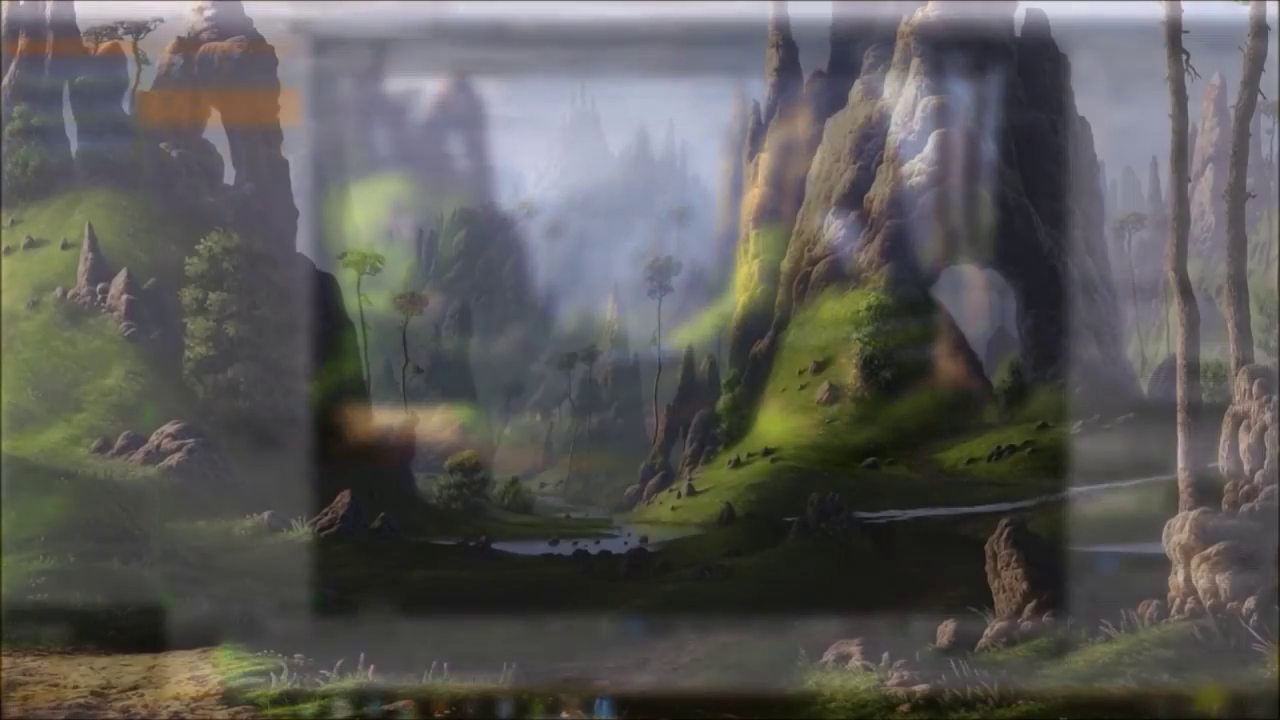